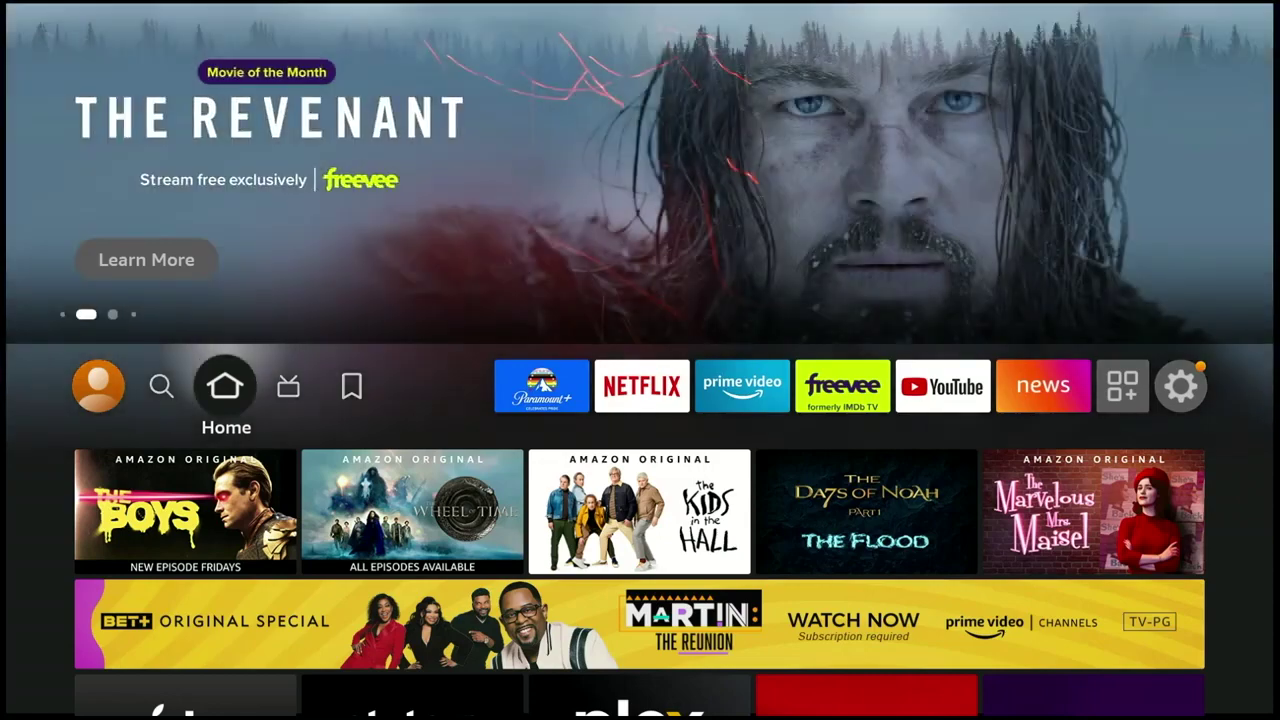
Browse down the home screen rows to the Rent or Buy recommendations, then return to the top.
key("Down")
key("Down")
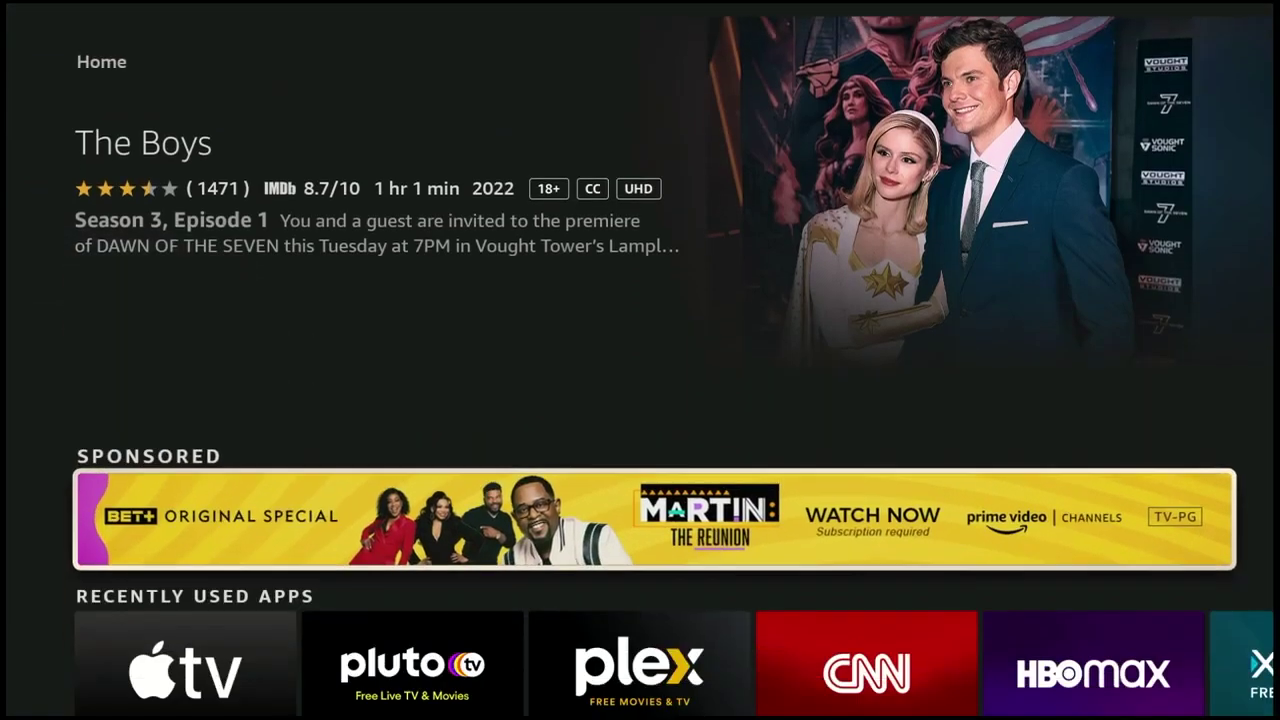
key("Down")
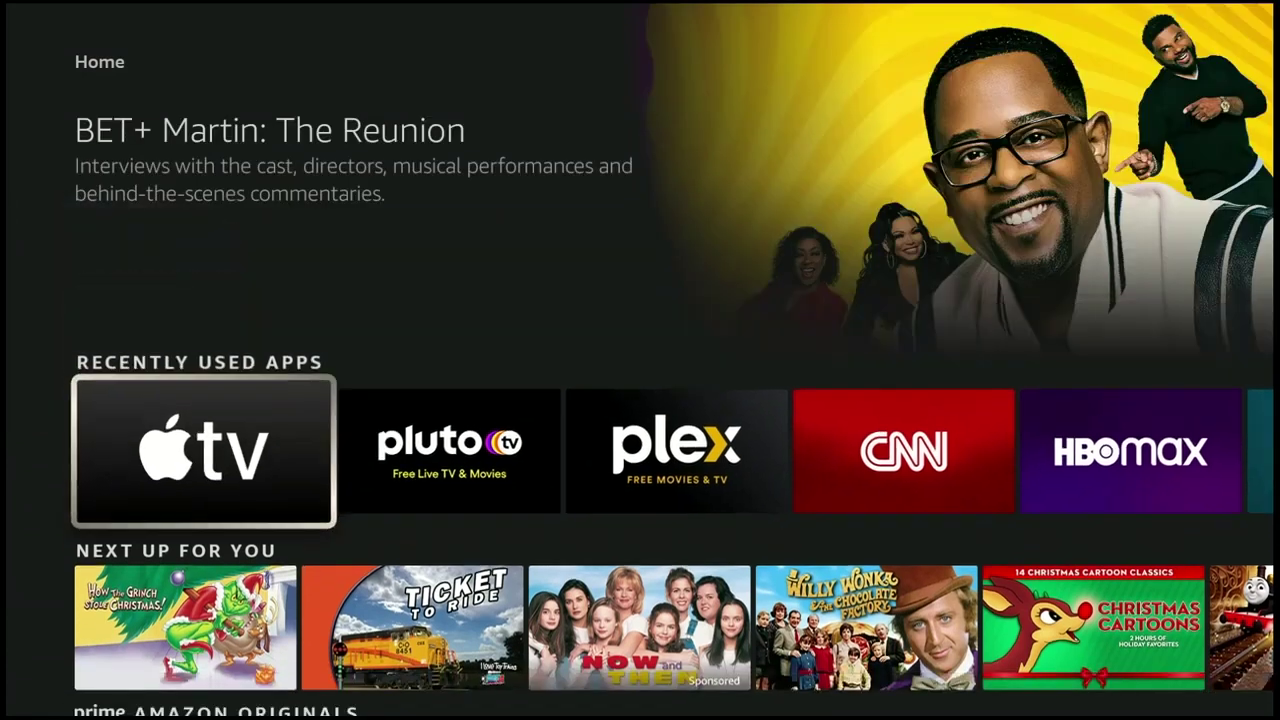
key("Down")
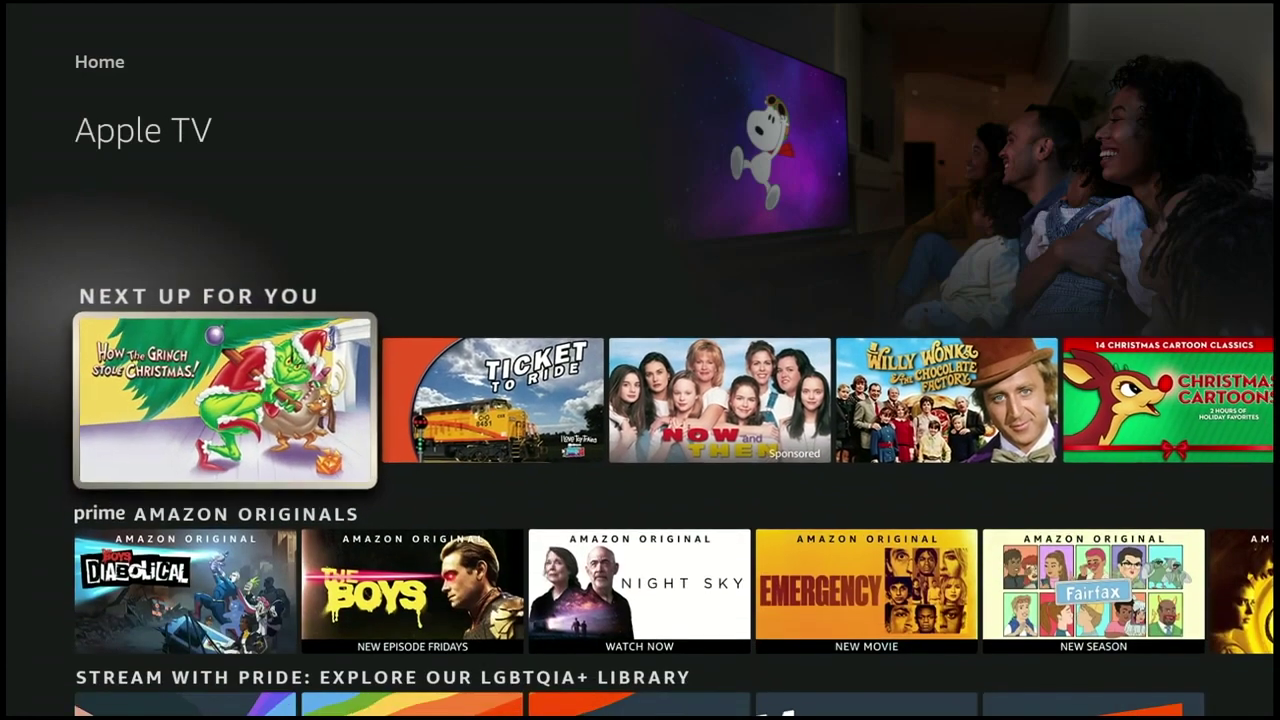
key("Down")
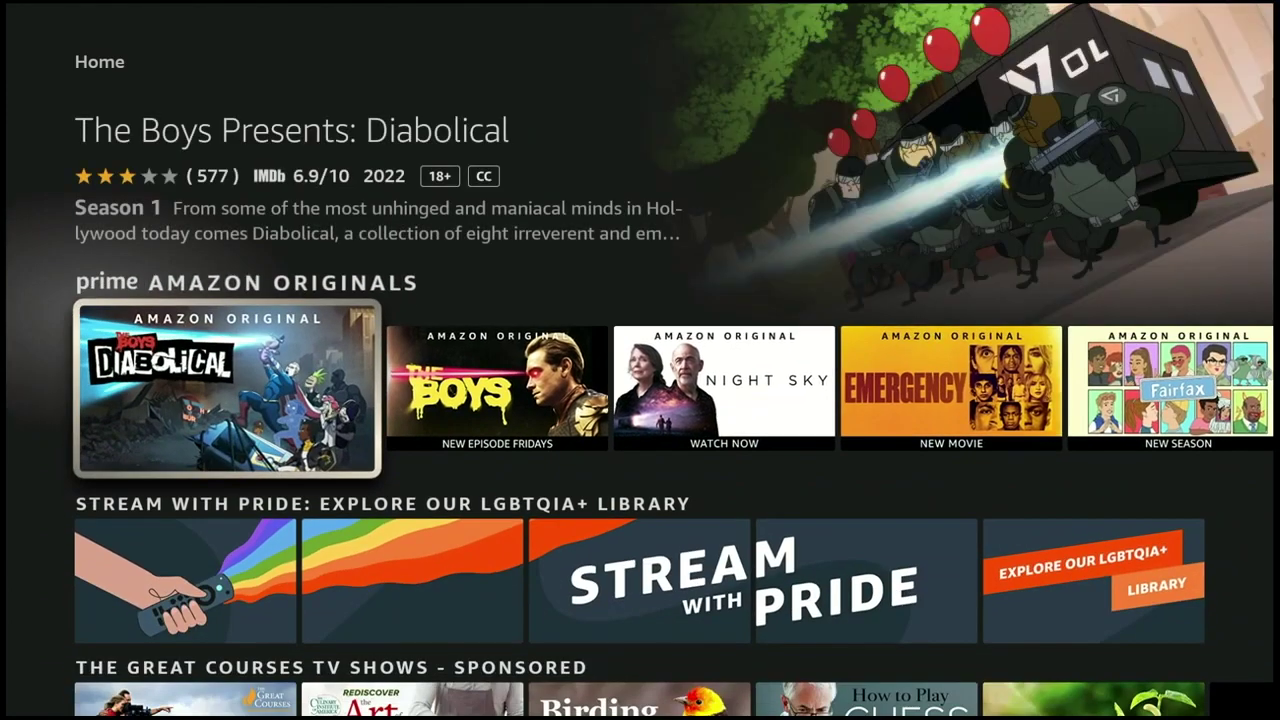
key("Down")
key("Down")
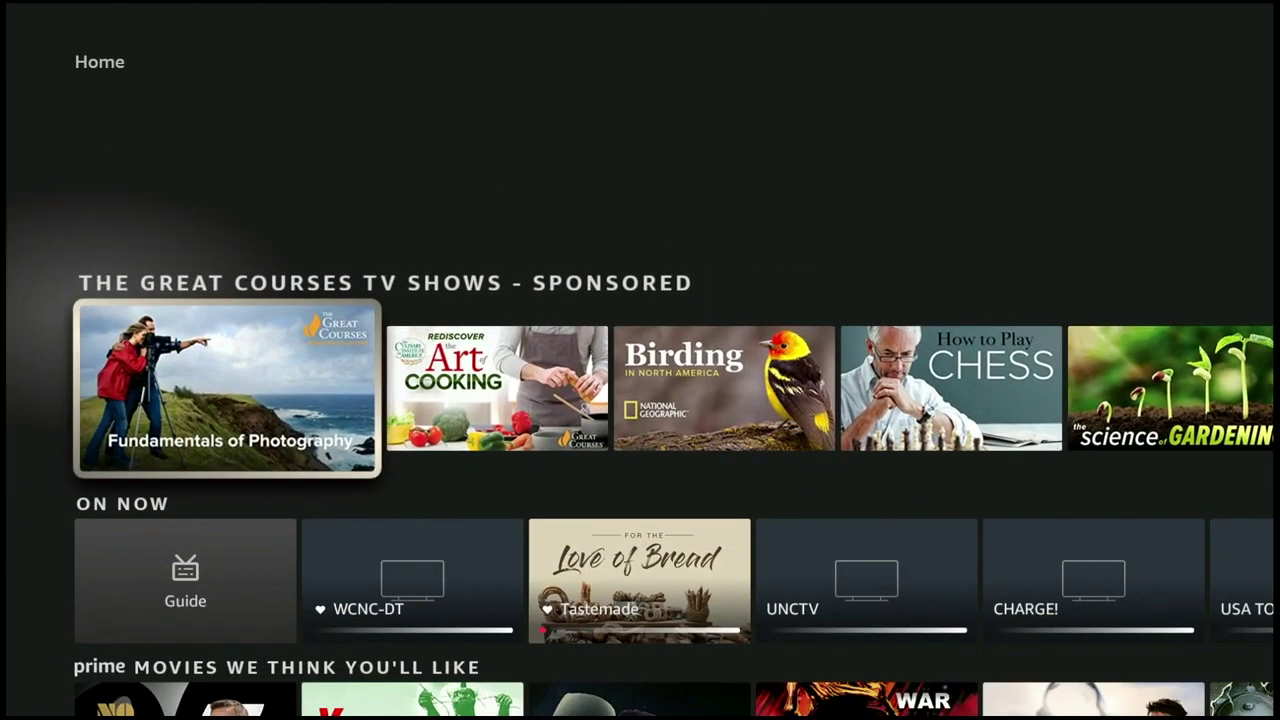
key("Down")
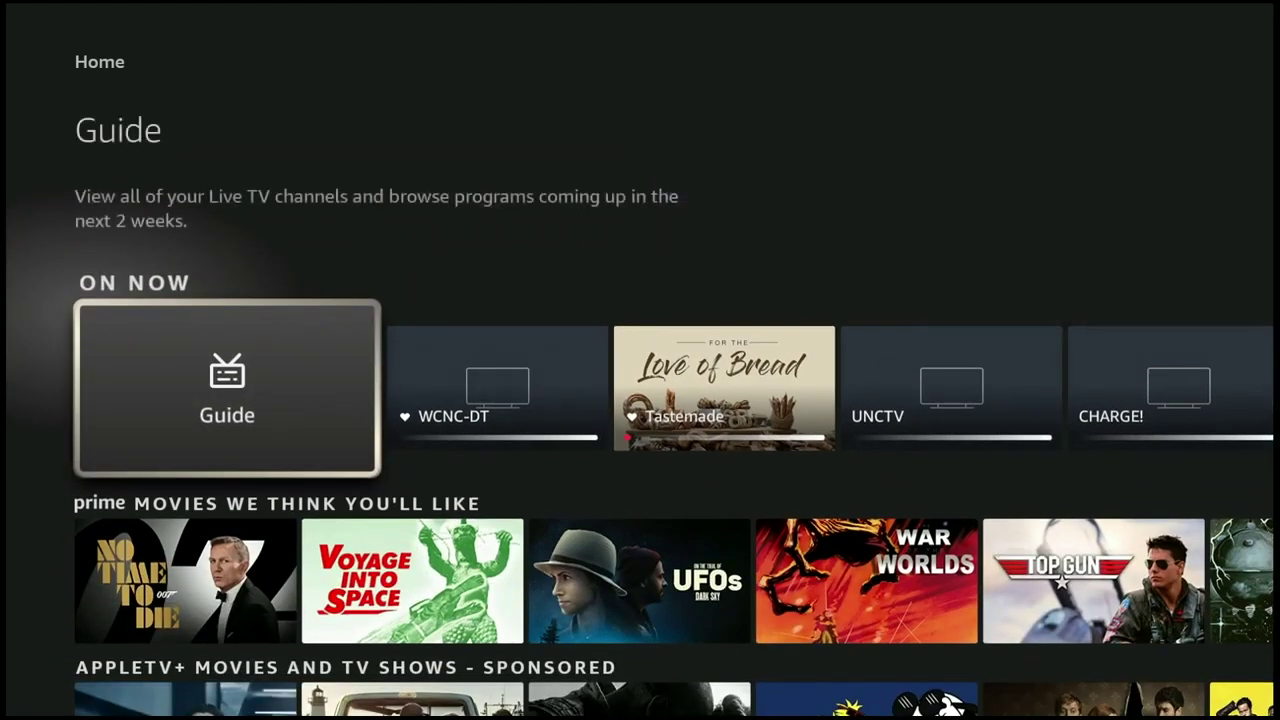
key("Down")
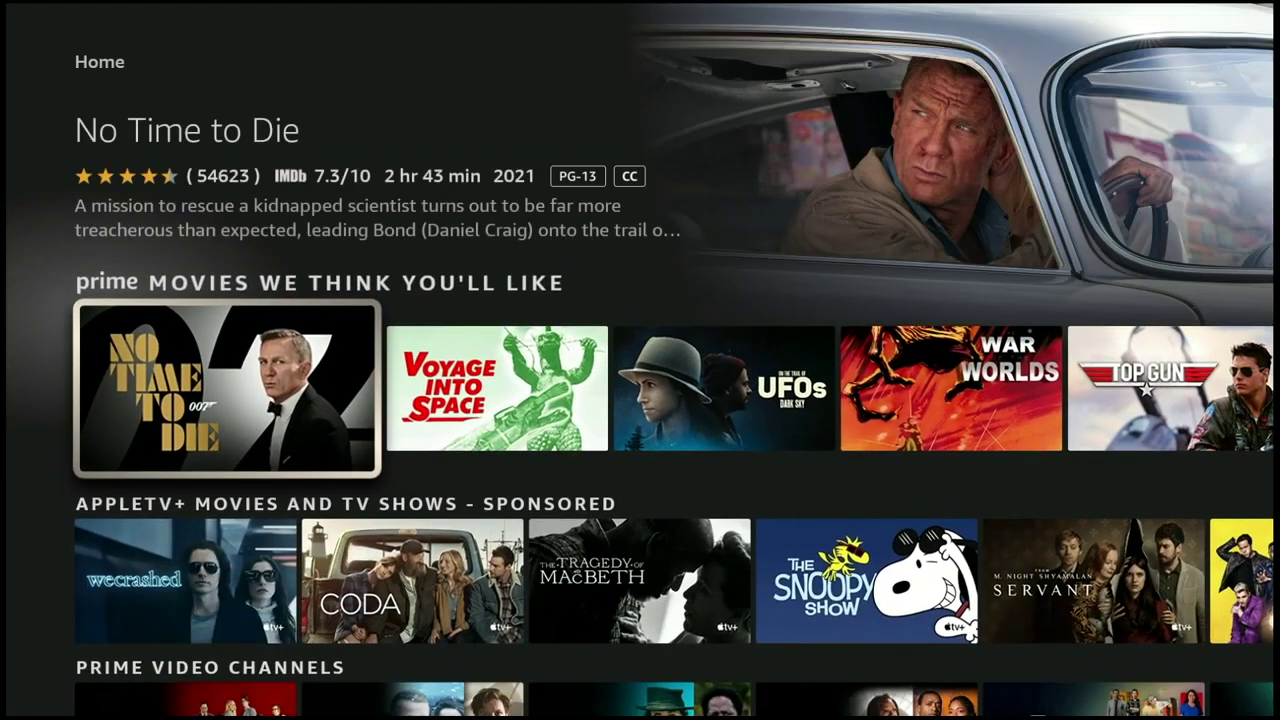
key("Down")
key("Down")
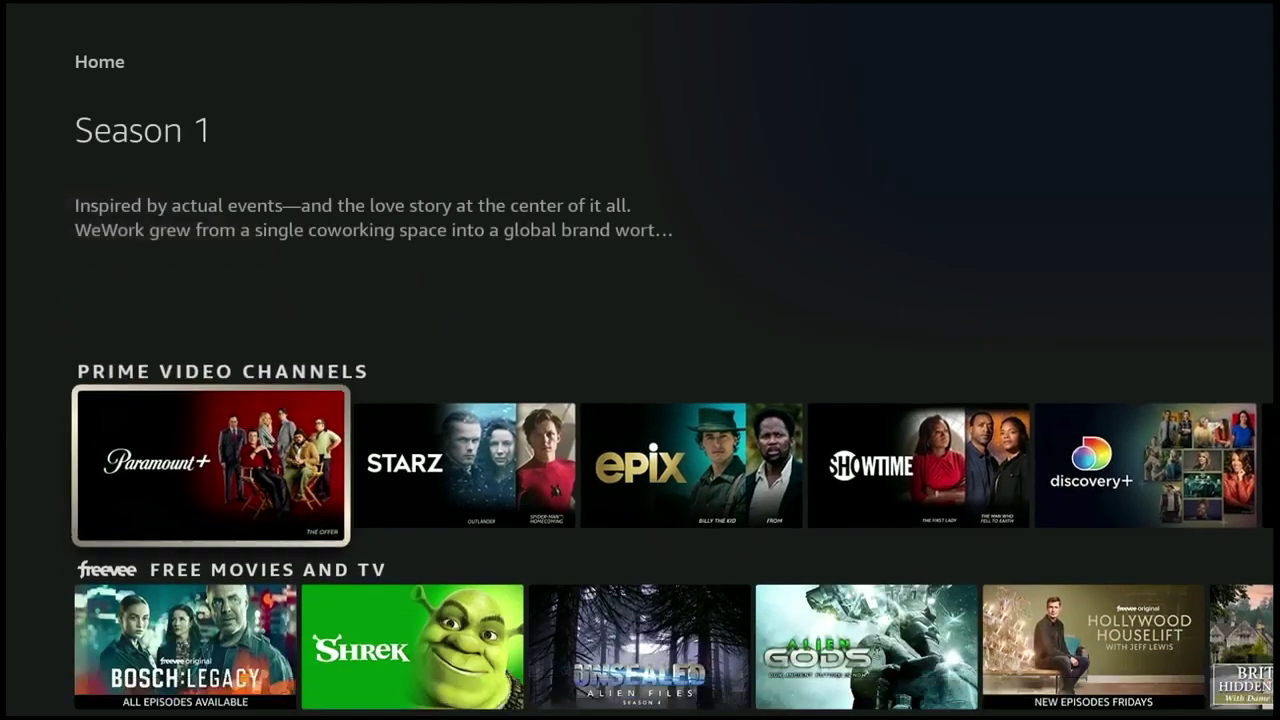
key("Down")
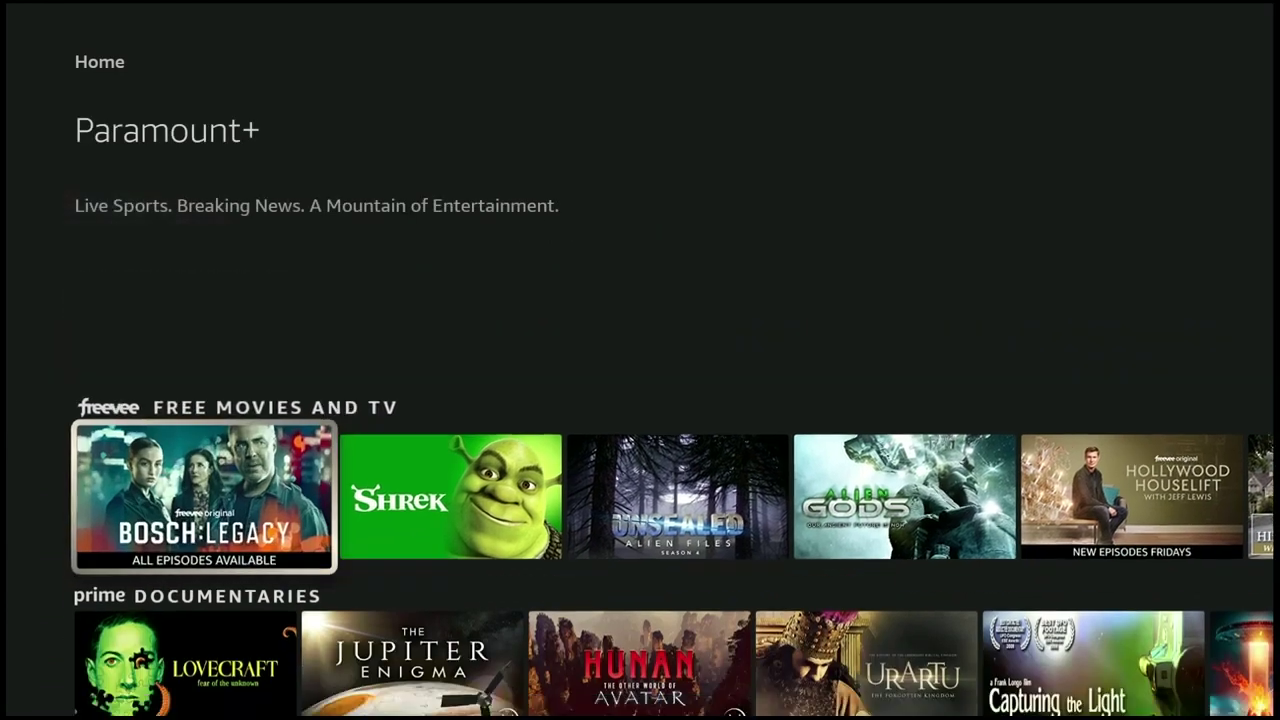
key("Down")
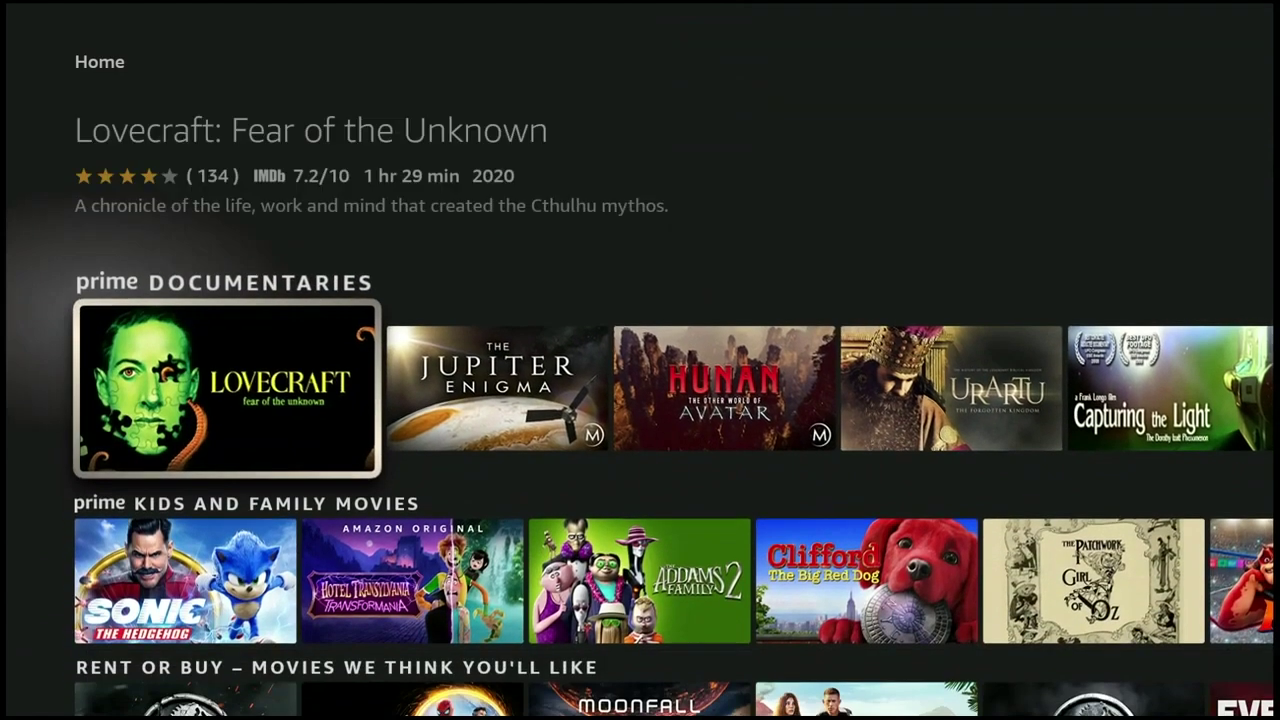
key("Down")
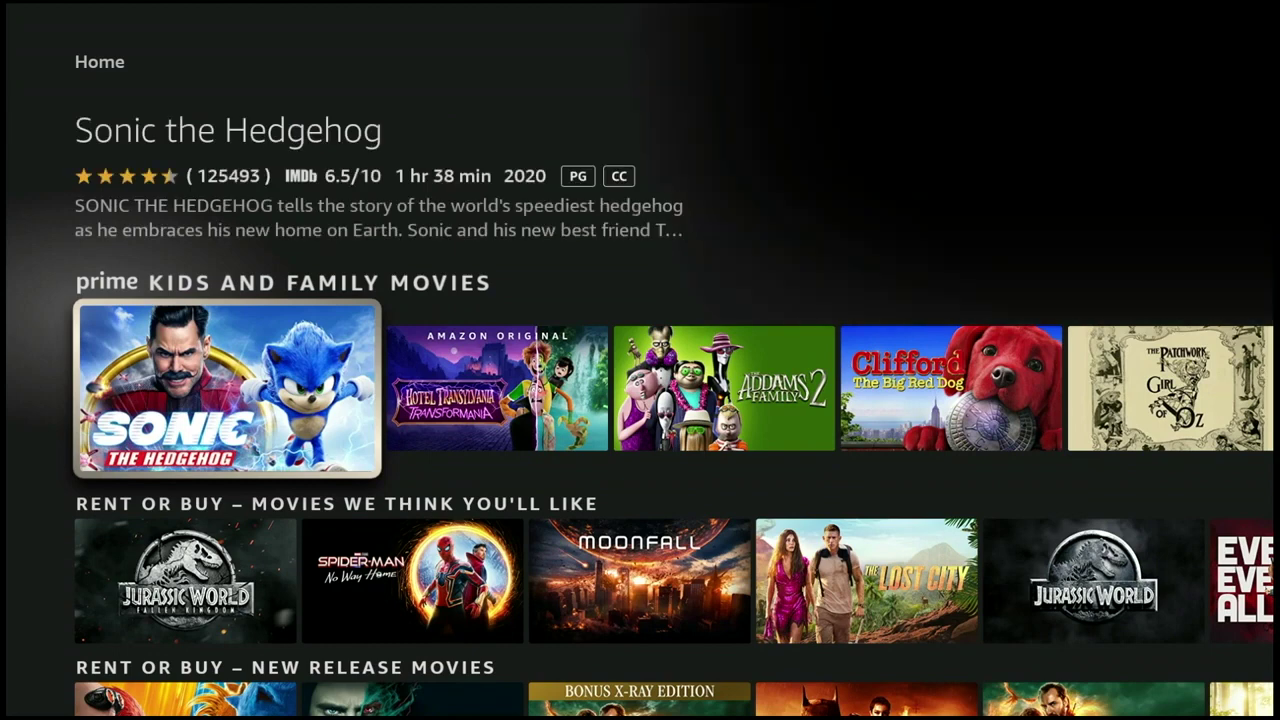
key("Down")
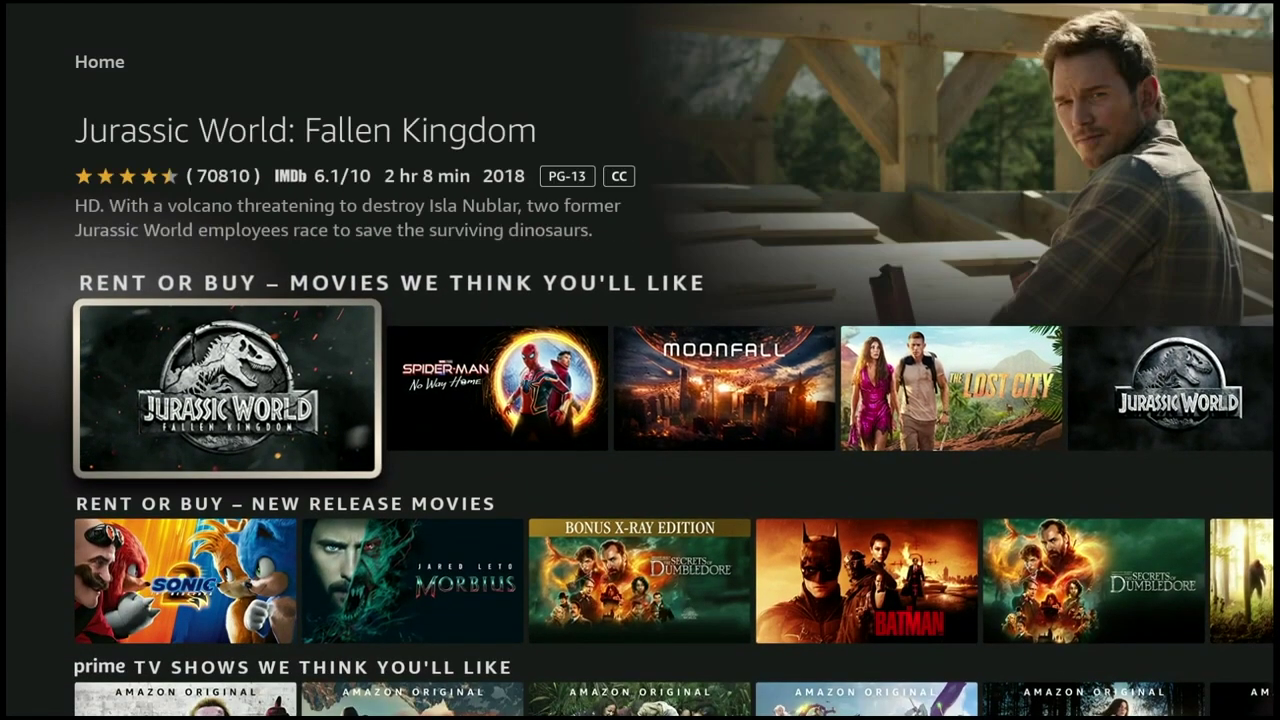
key("Up")
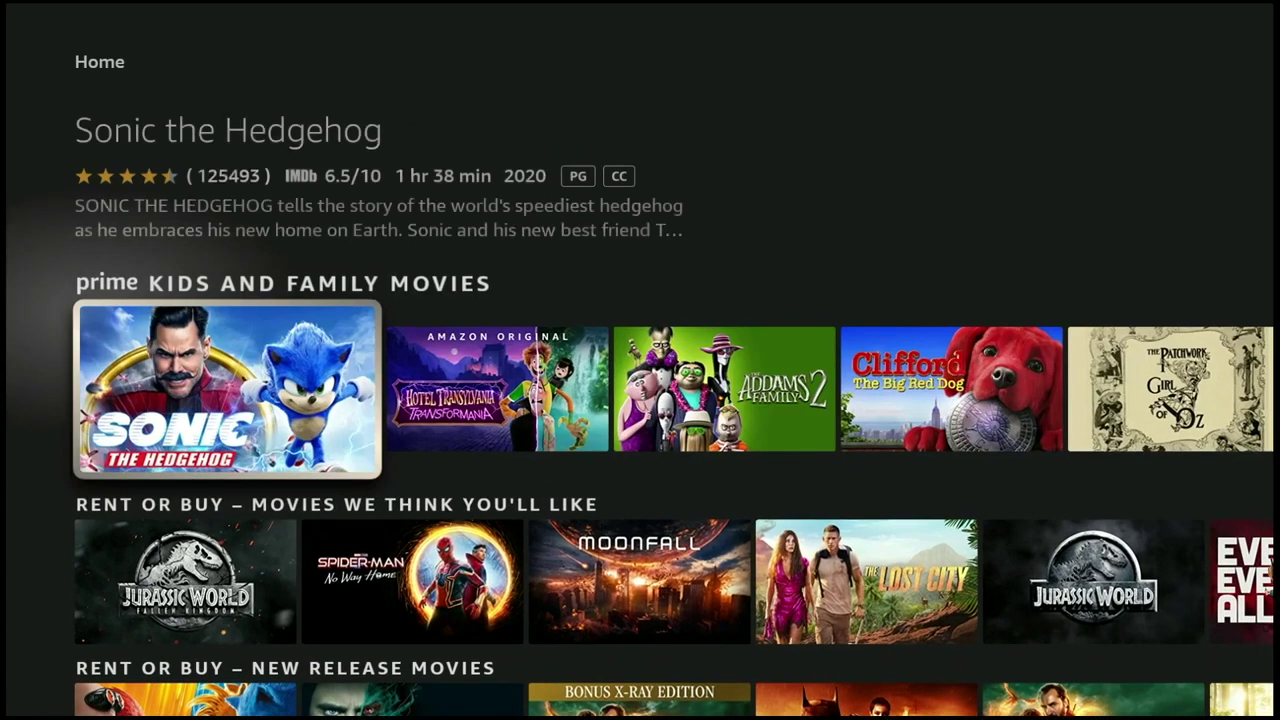
key("Up")
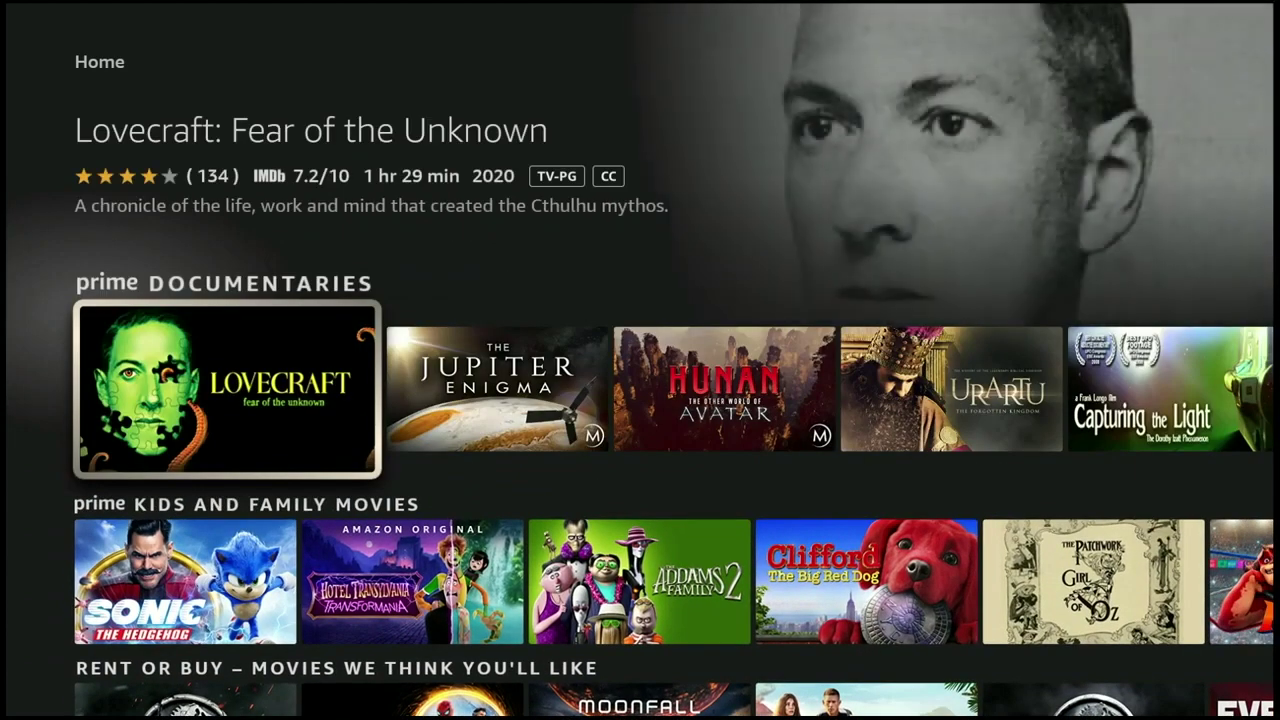
key("Home")
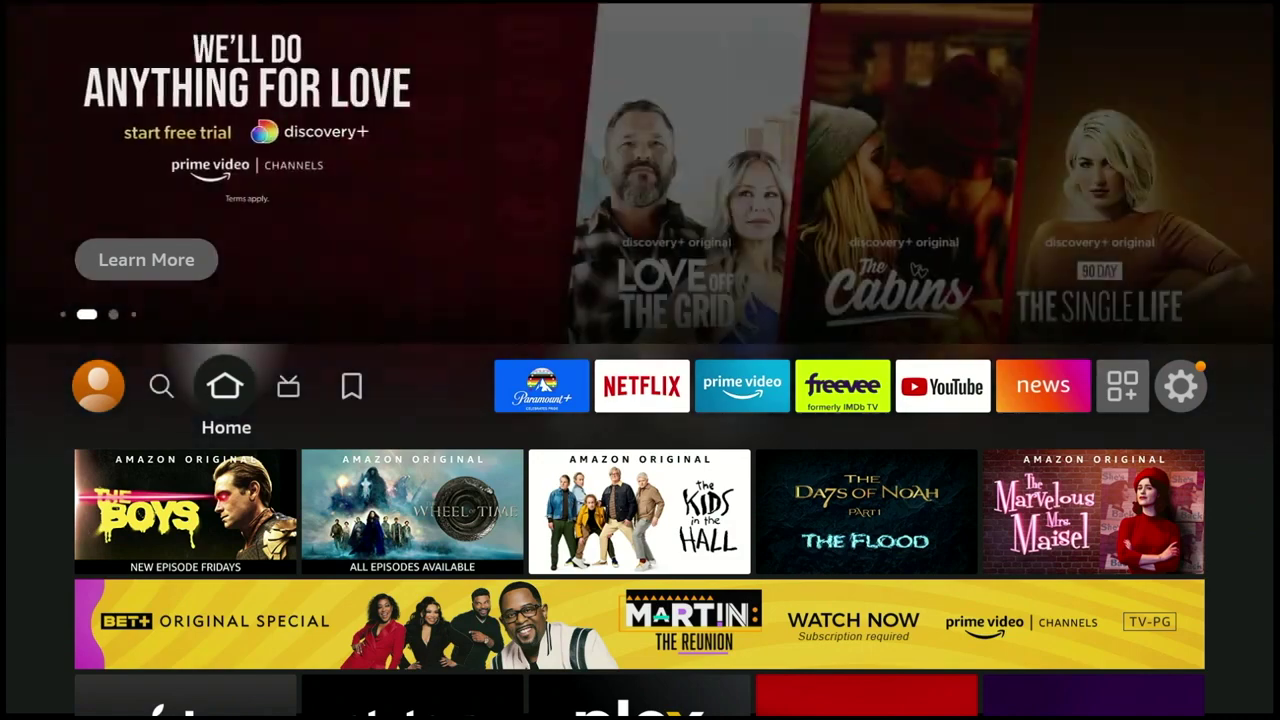
Bring up the options menu for the Freevee favourite past Live, My Stuff, Paramount+ and Netflix.
key("Right")
key("Right")
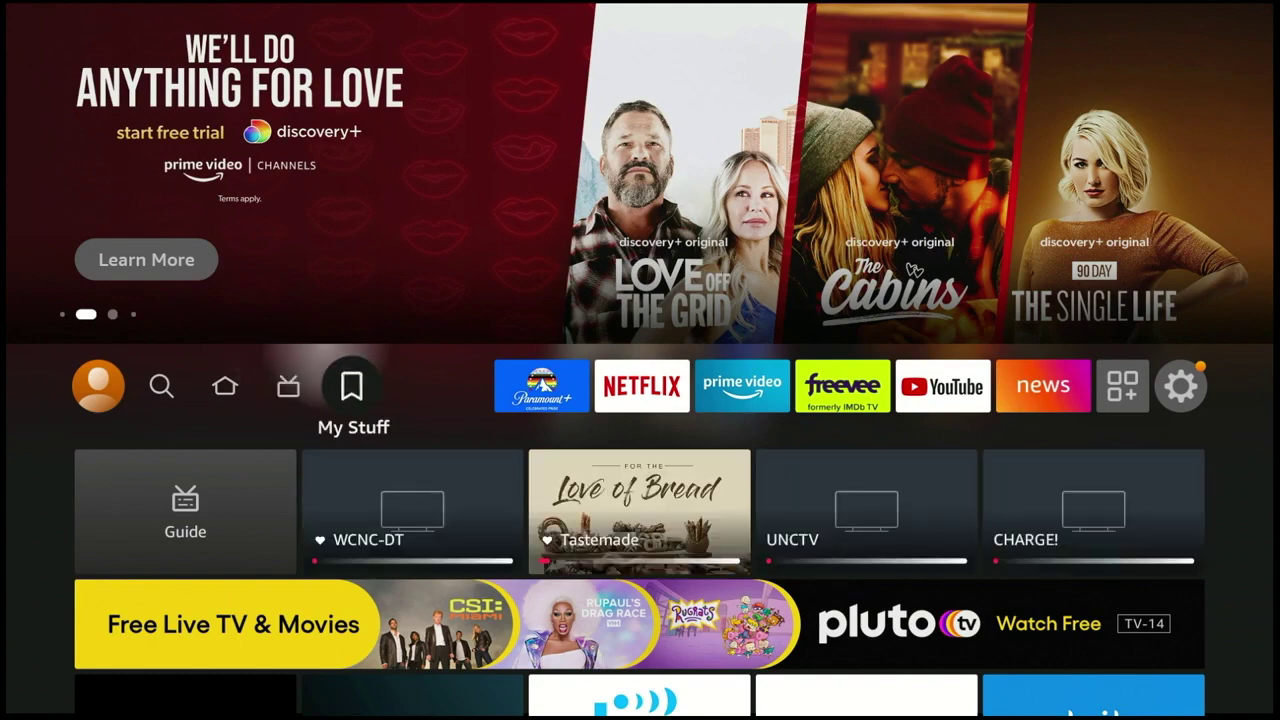
key("Right")
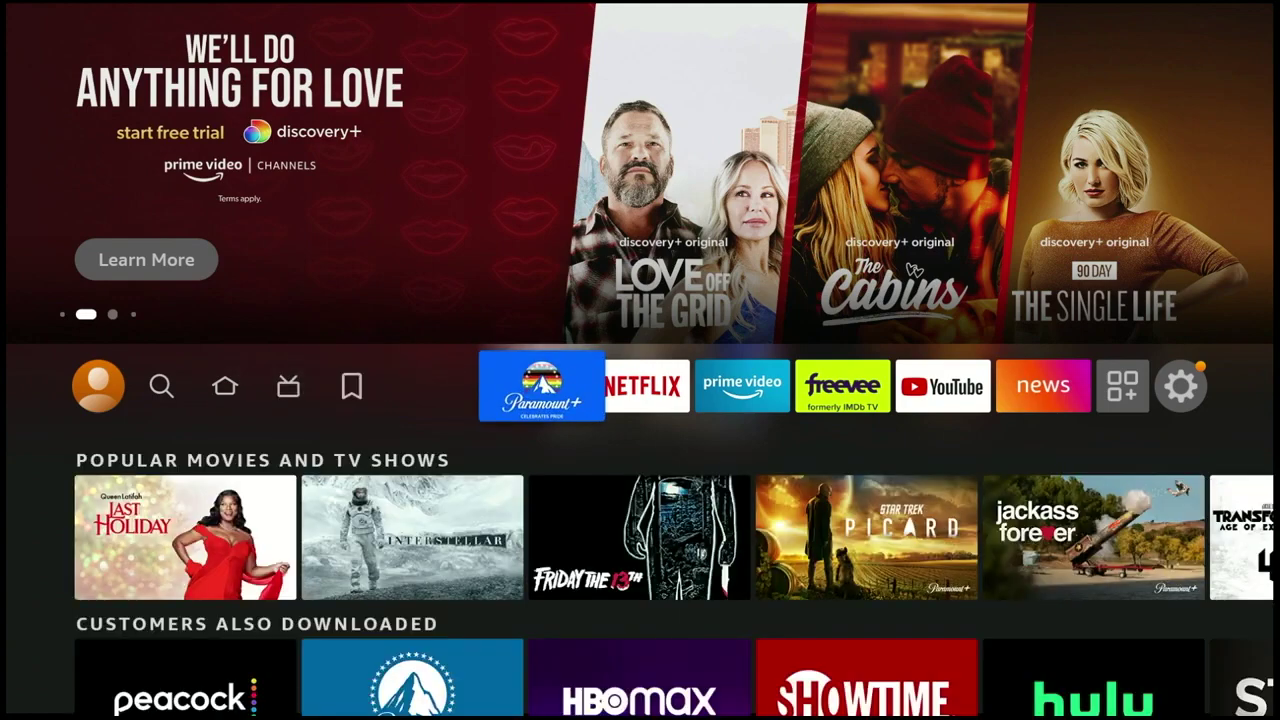
key("Right")
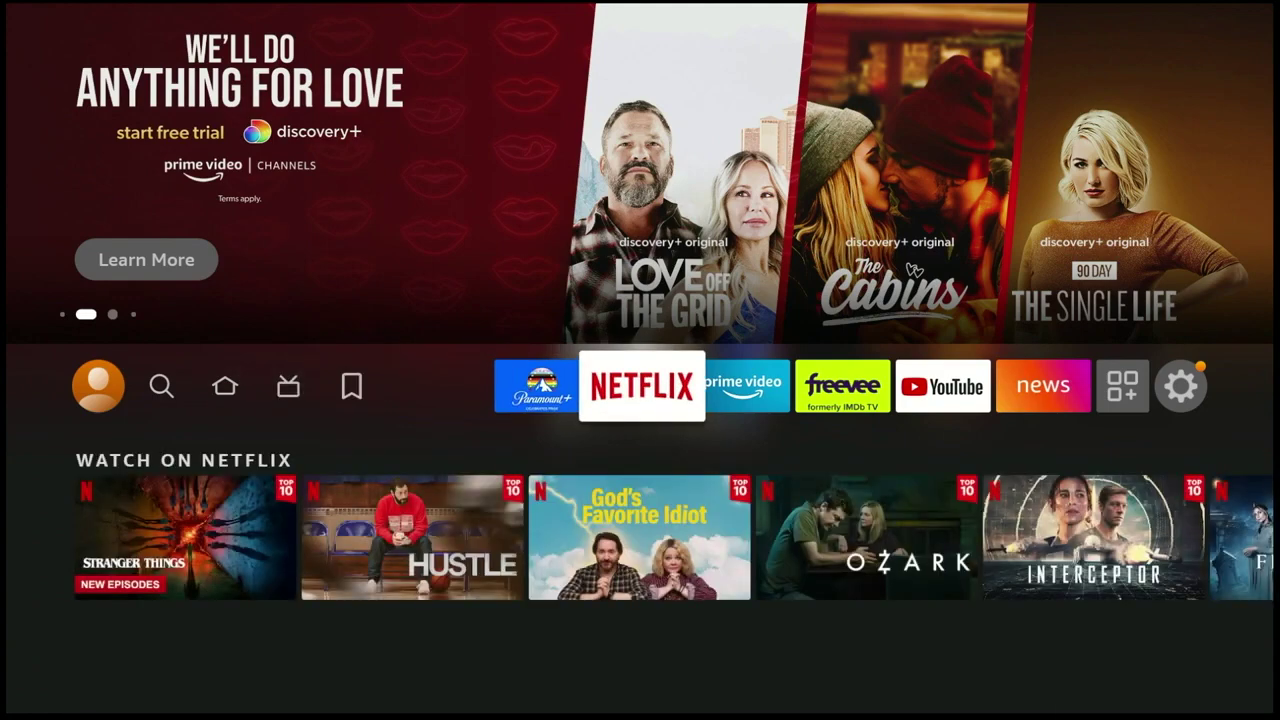
key("Right")
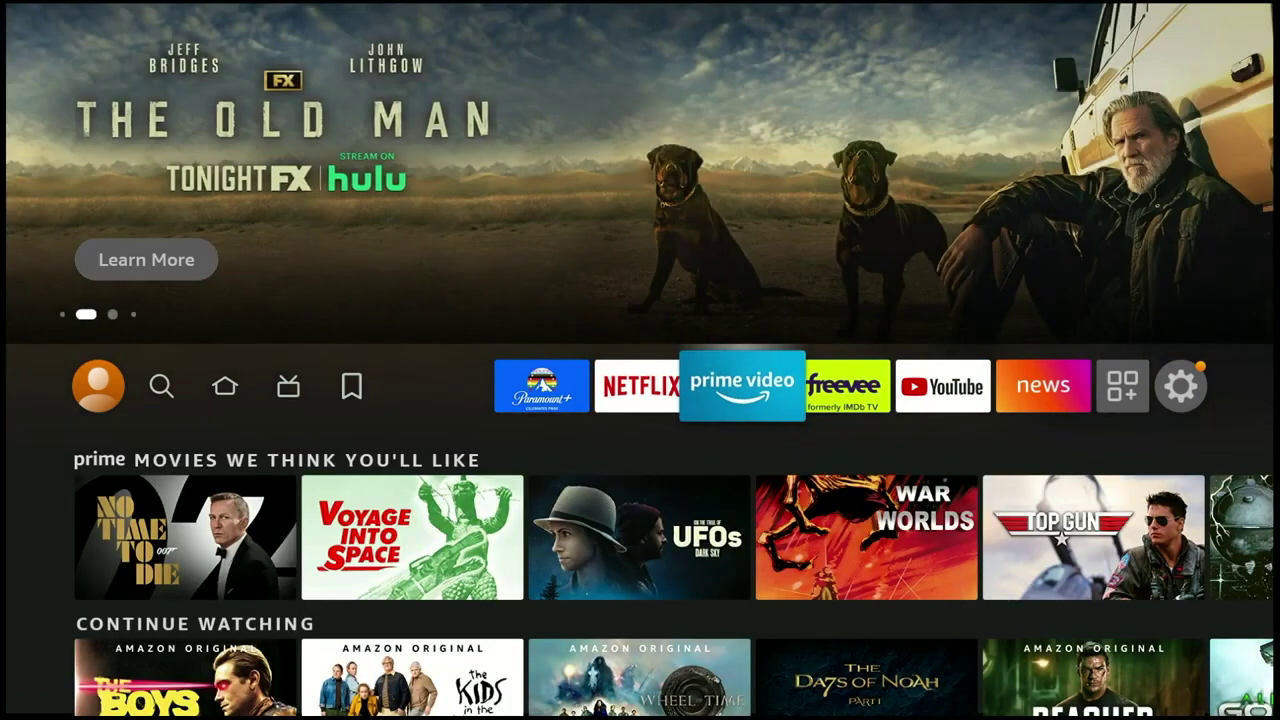
key("Right")
key("Right")
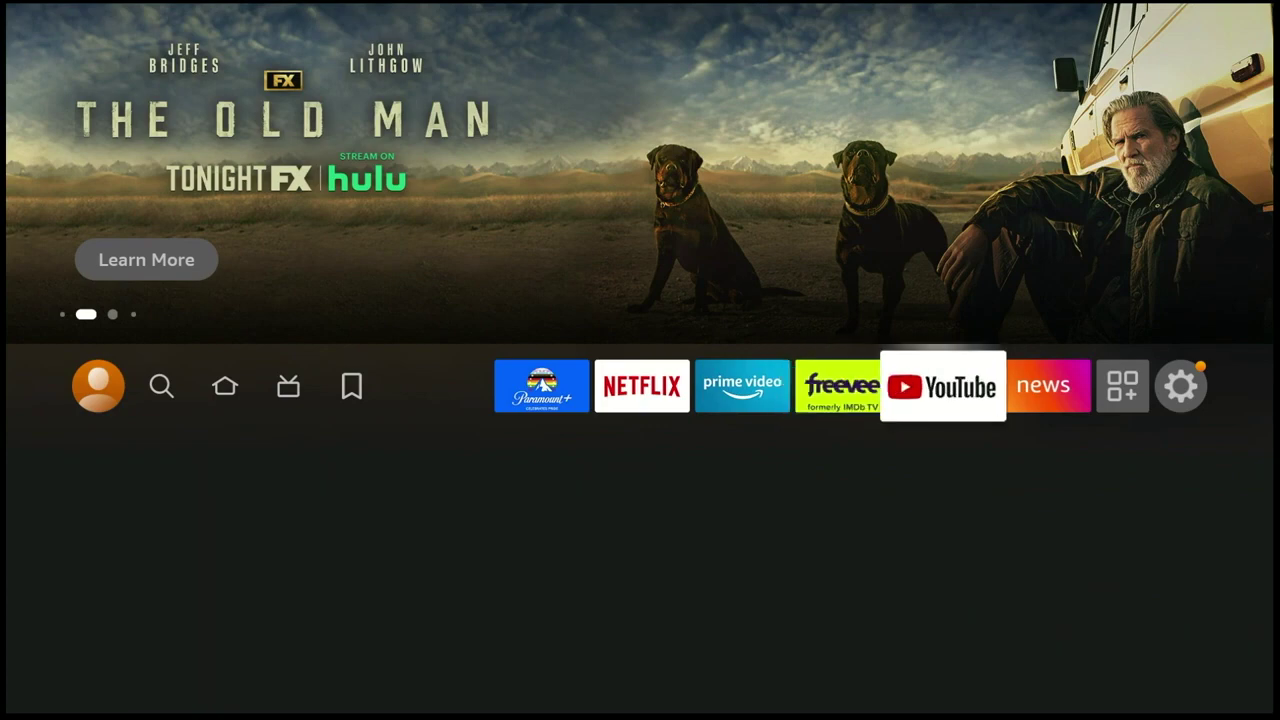
key("Left")
key("Menu")
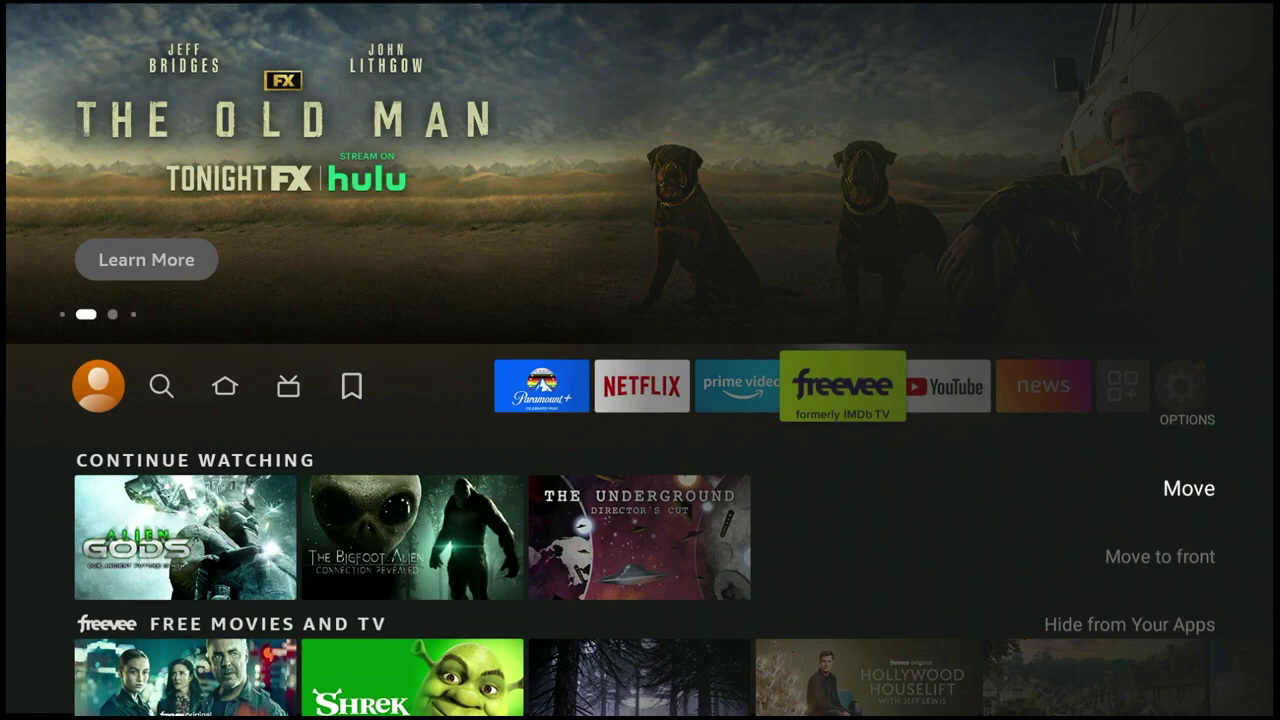
Close the Freevee options and review Prime Video's Move to front and Hide options without changing anything.
key("Escape")
key("Left")
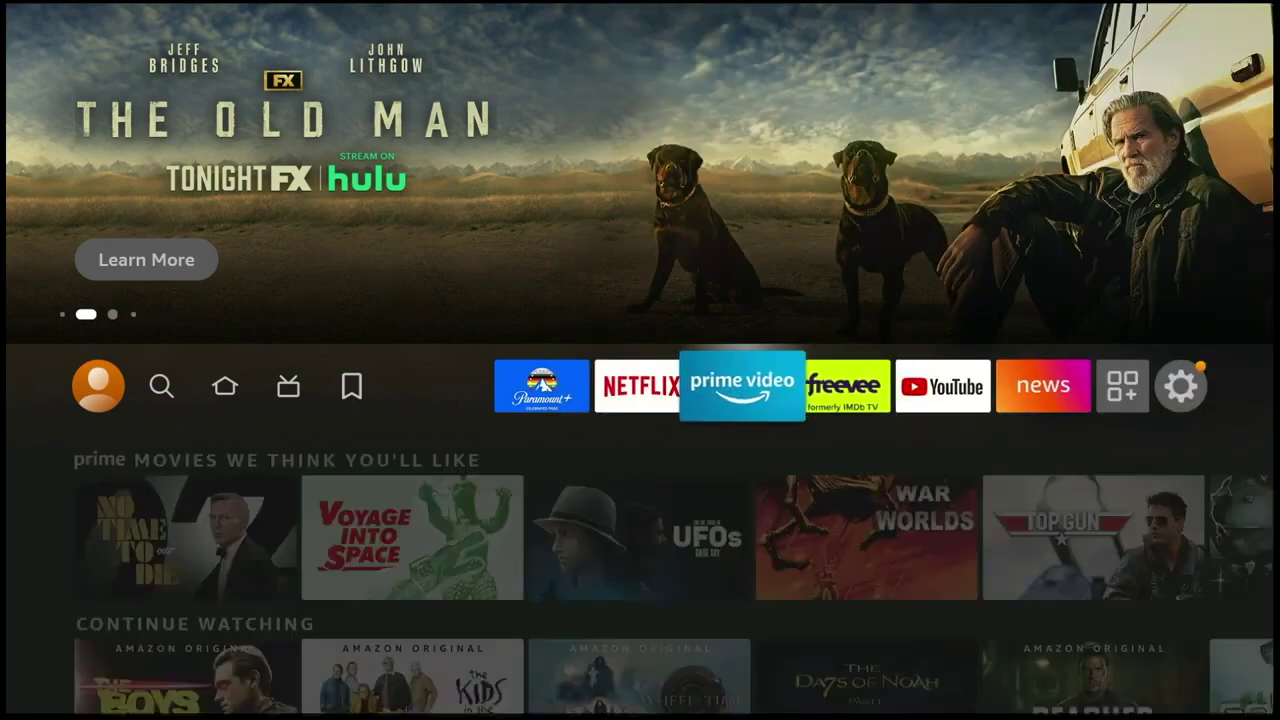
key("Menu")
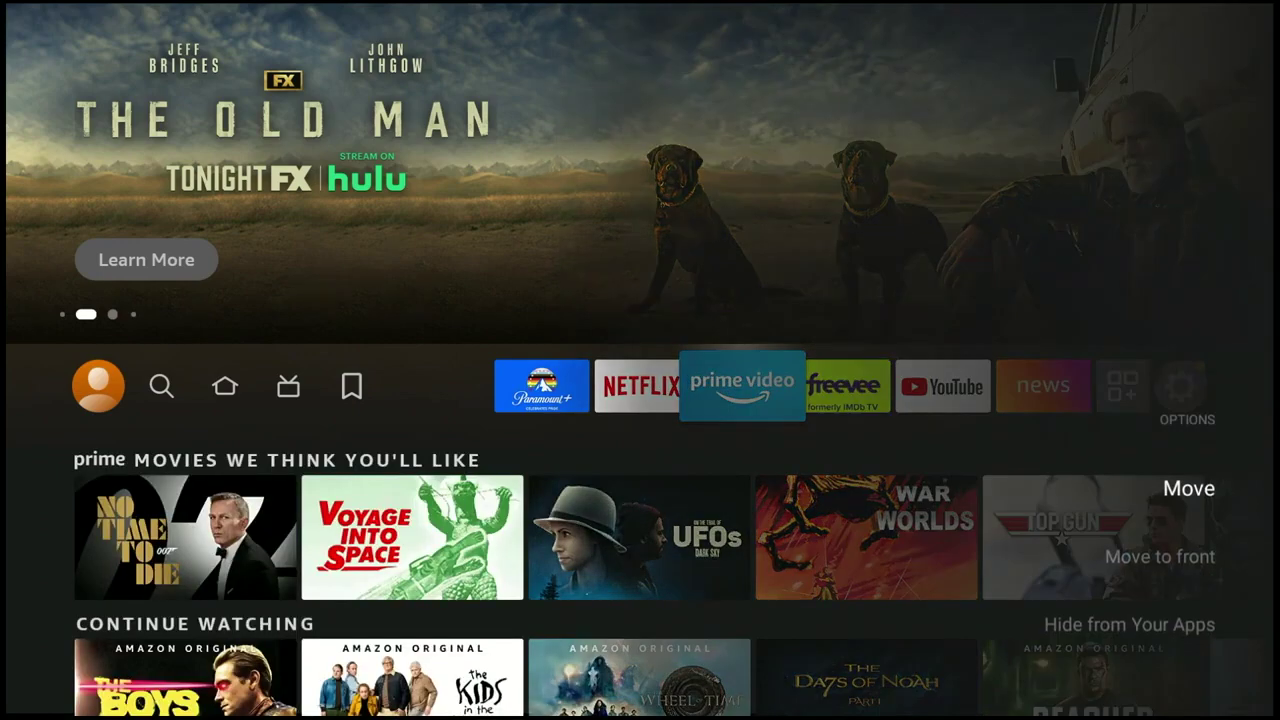
key("Down")
key("Down")
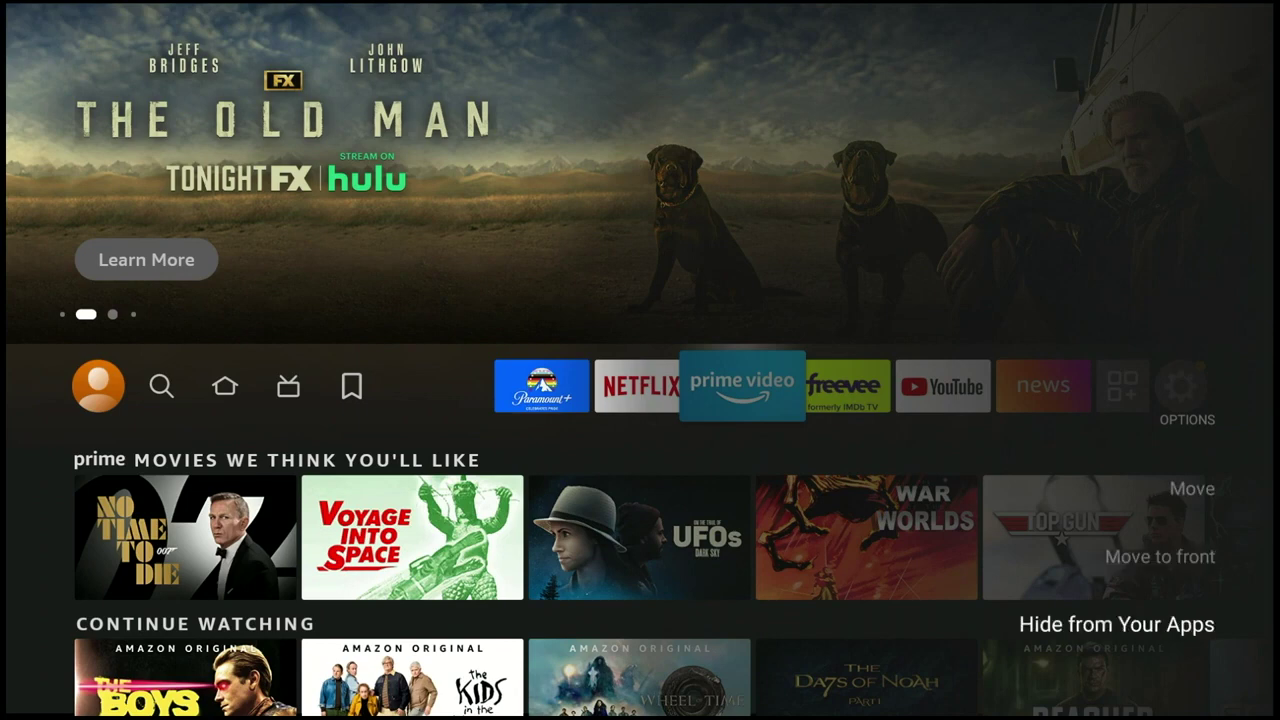
key("Up")
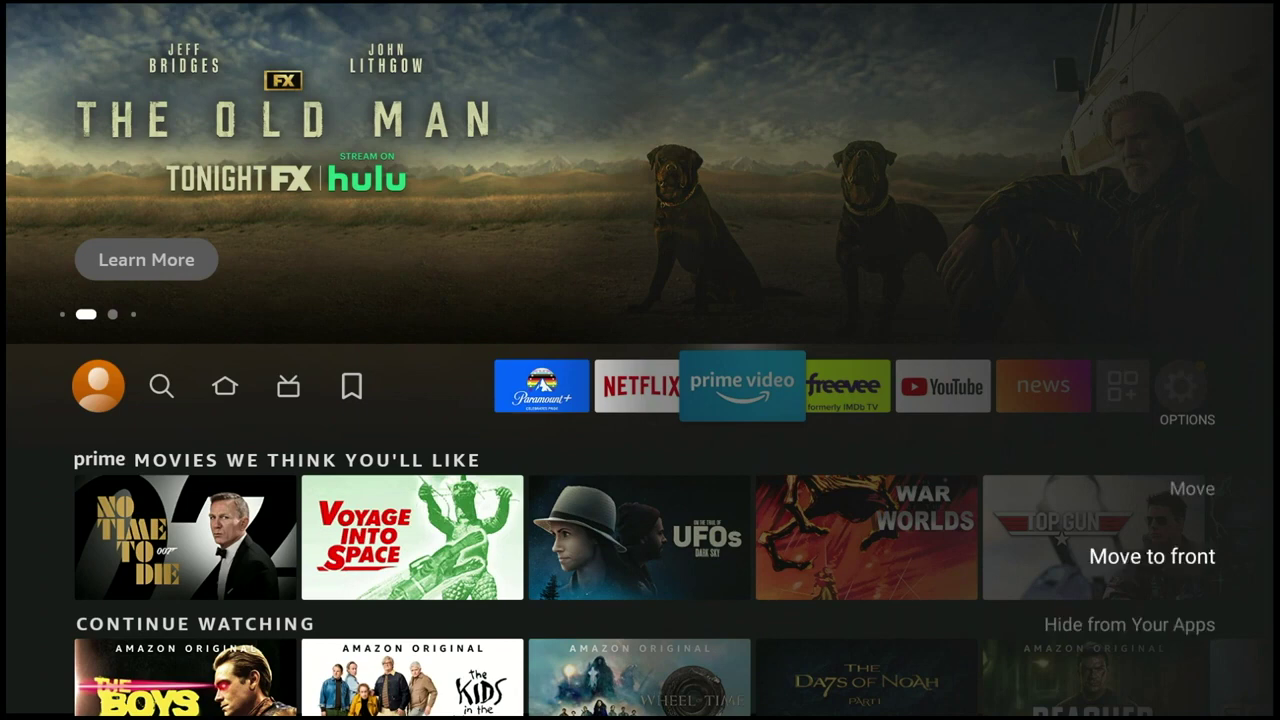
key("Down")
key("Up")
key("Escape")
Review Netflix's Move to front option, dismiss it unchanged, and return to Paramount+.
key("Left")
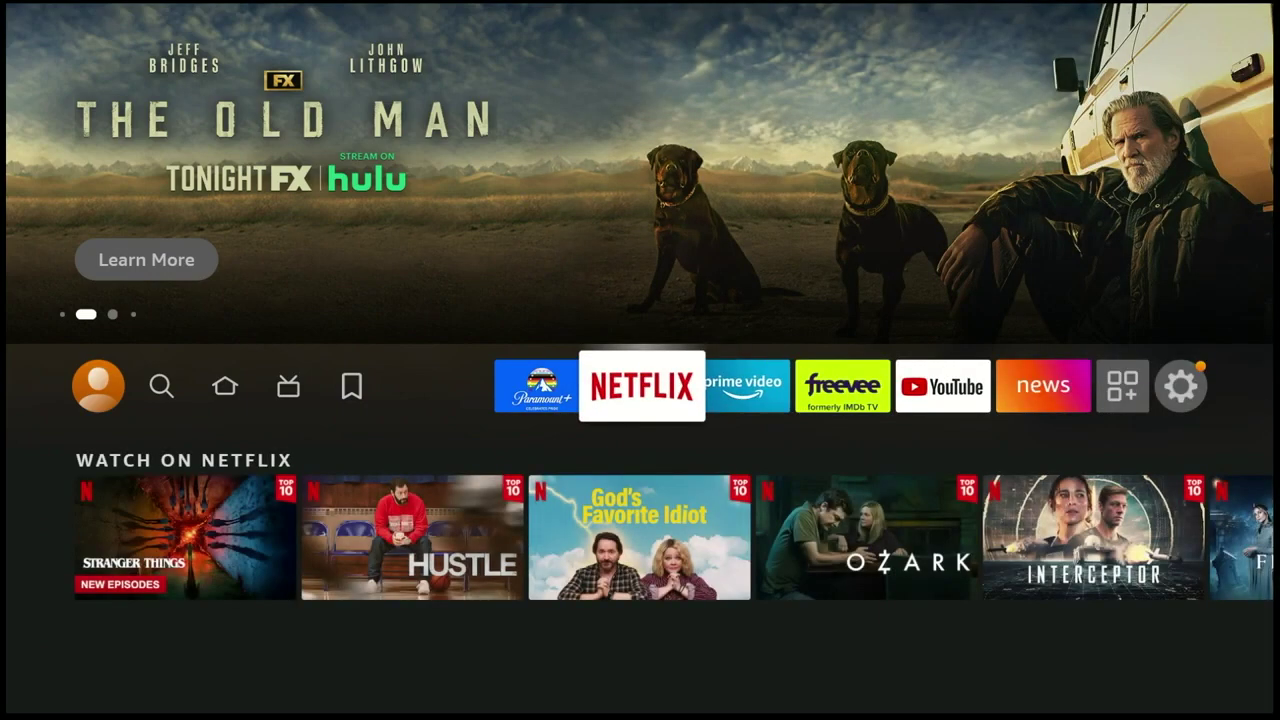
key("Menu")
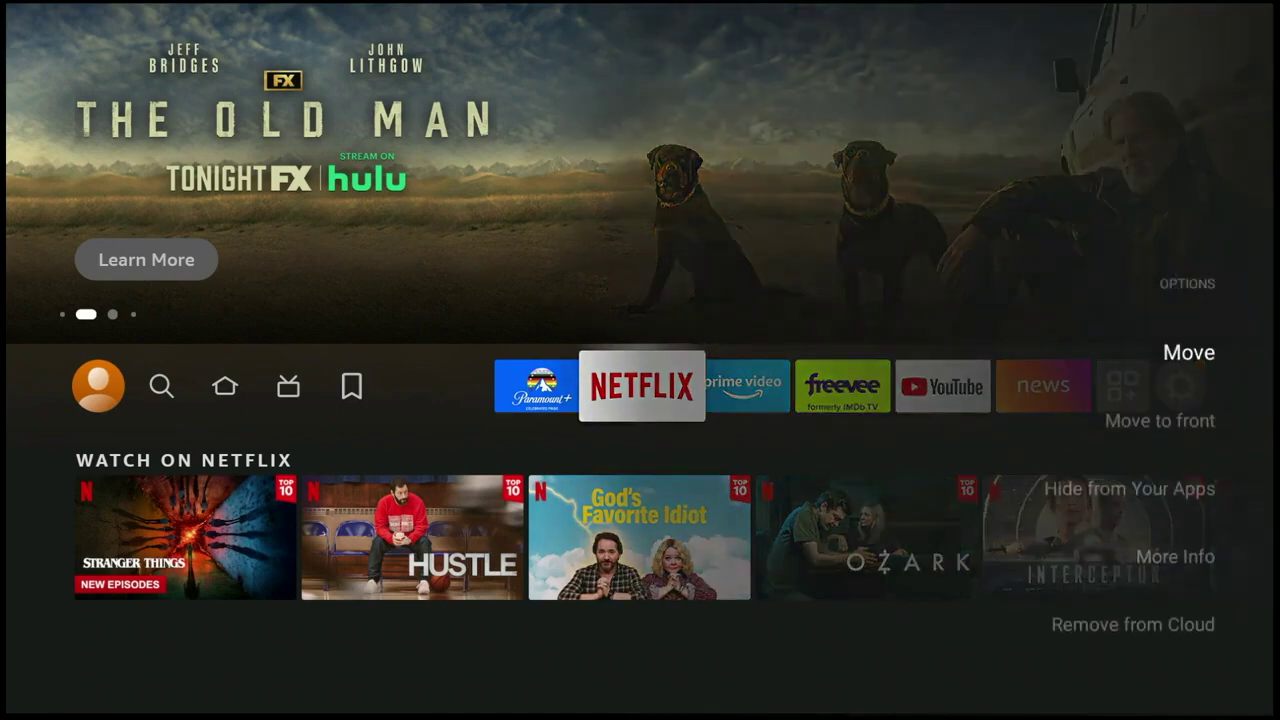
key("Down")
key("Down")
key("Down")
key("Down")
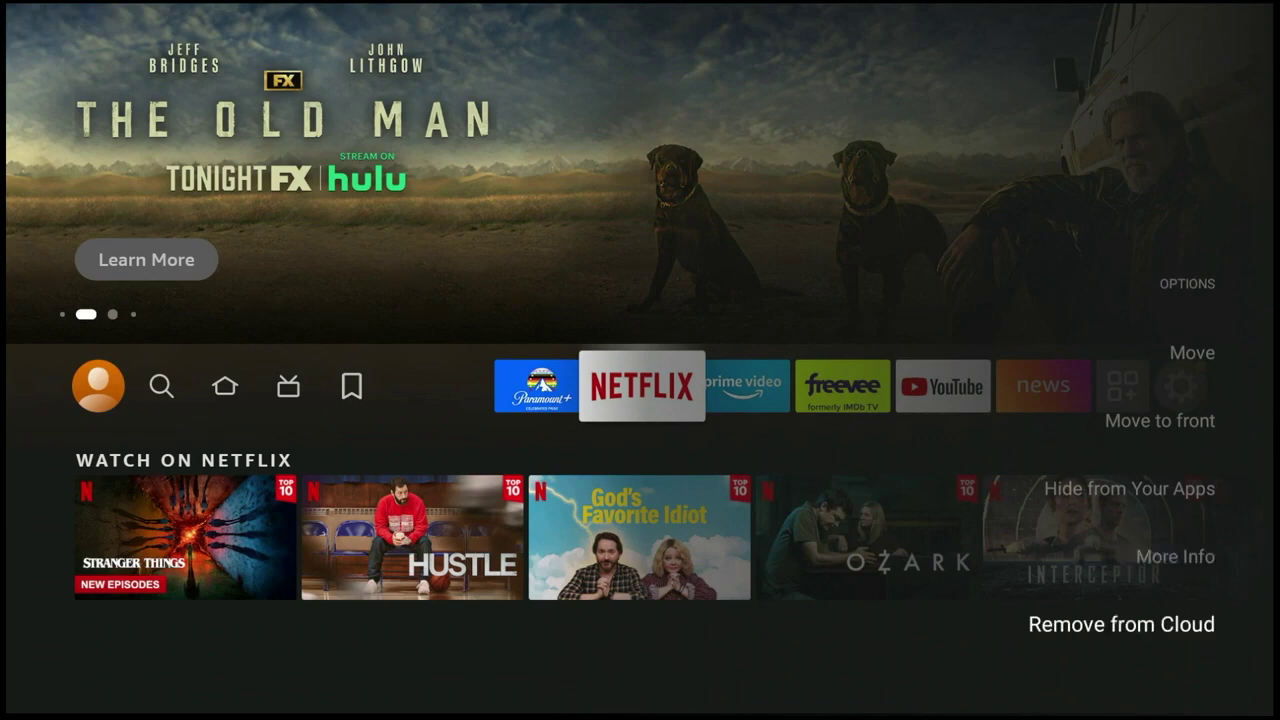
key("Escape")
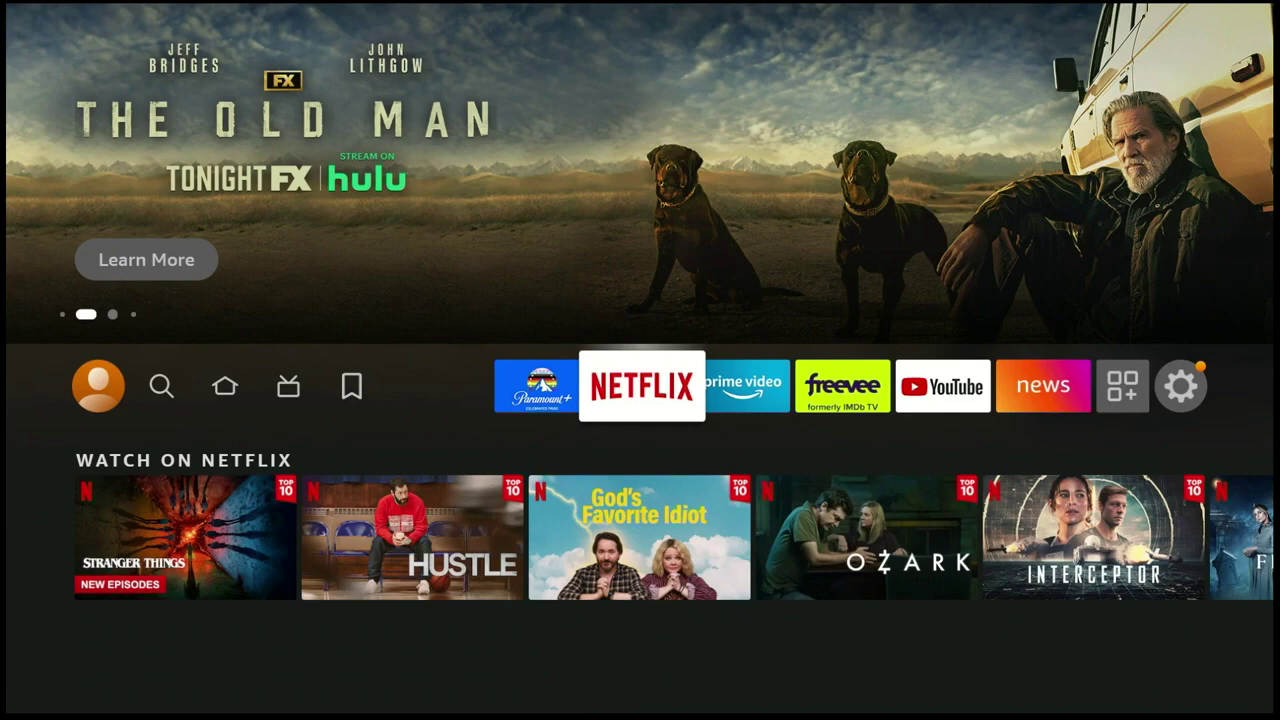
key("Left")
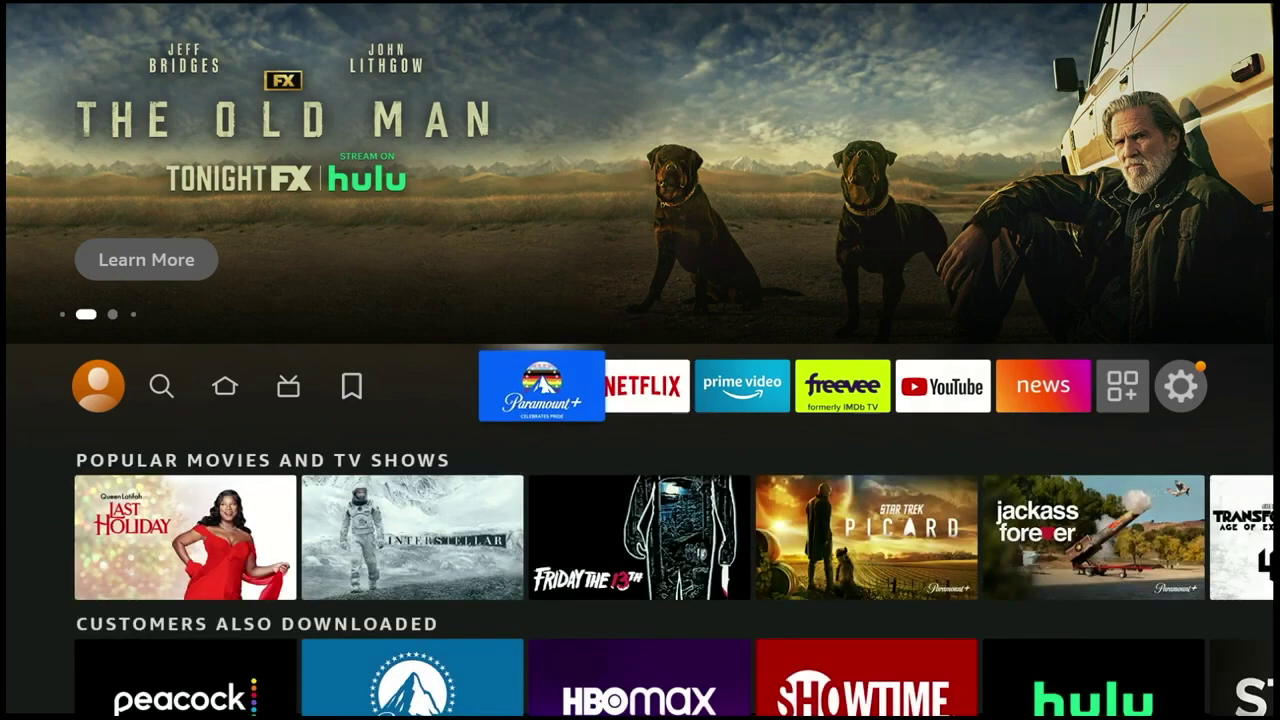
key("Menu")
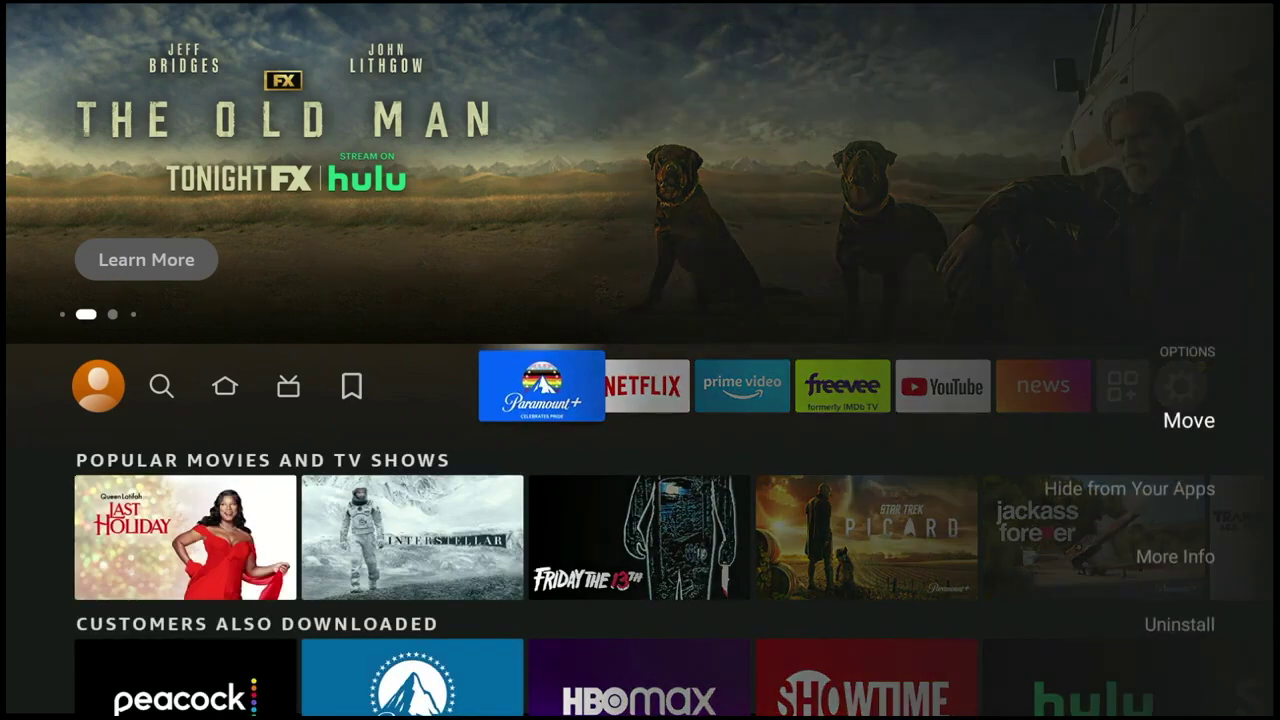
key("Down")
key("Down")
key("Down")
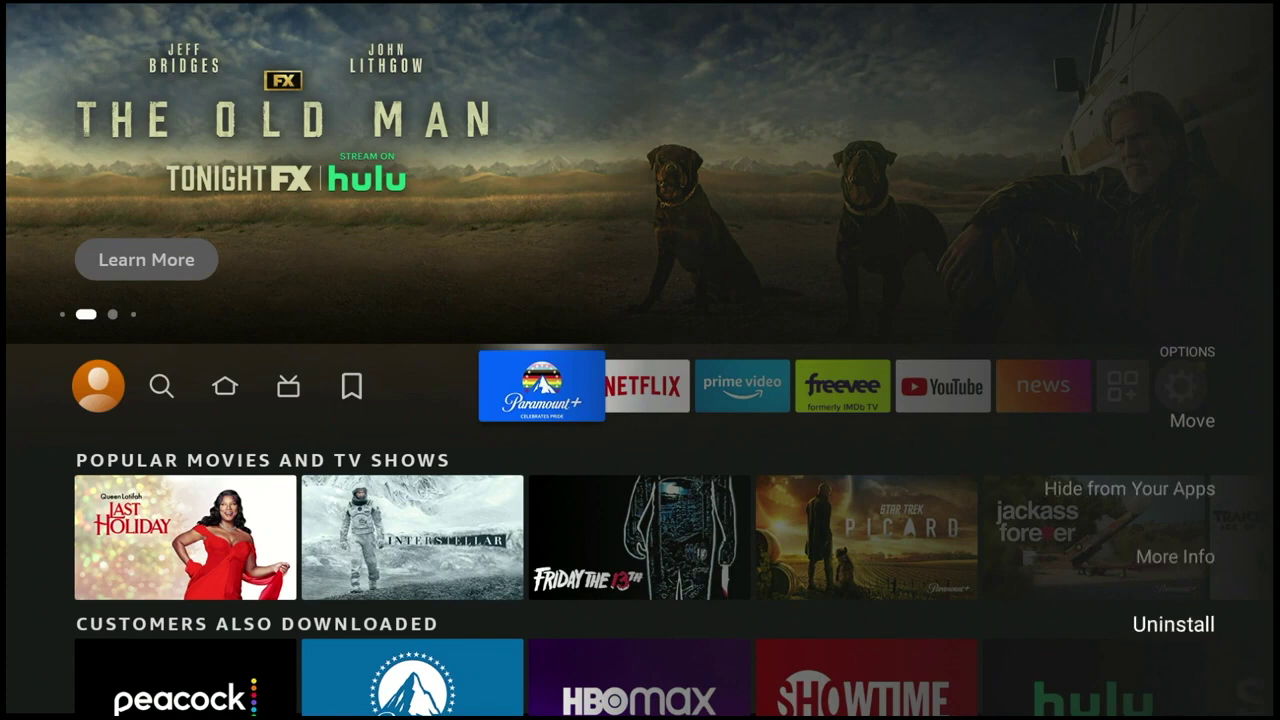
key("Escape")
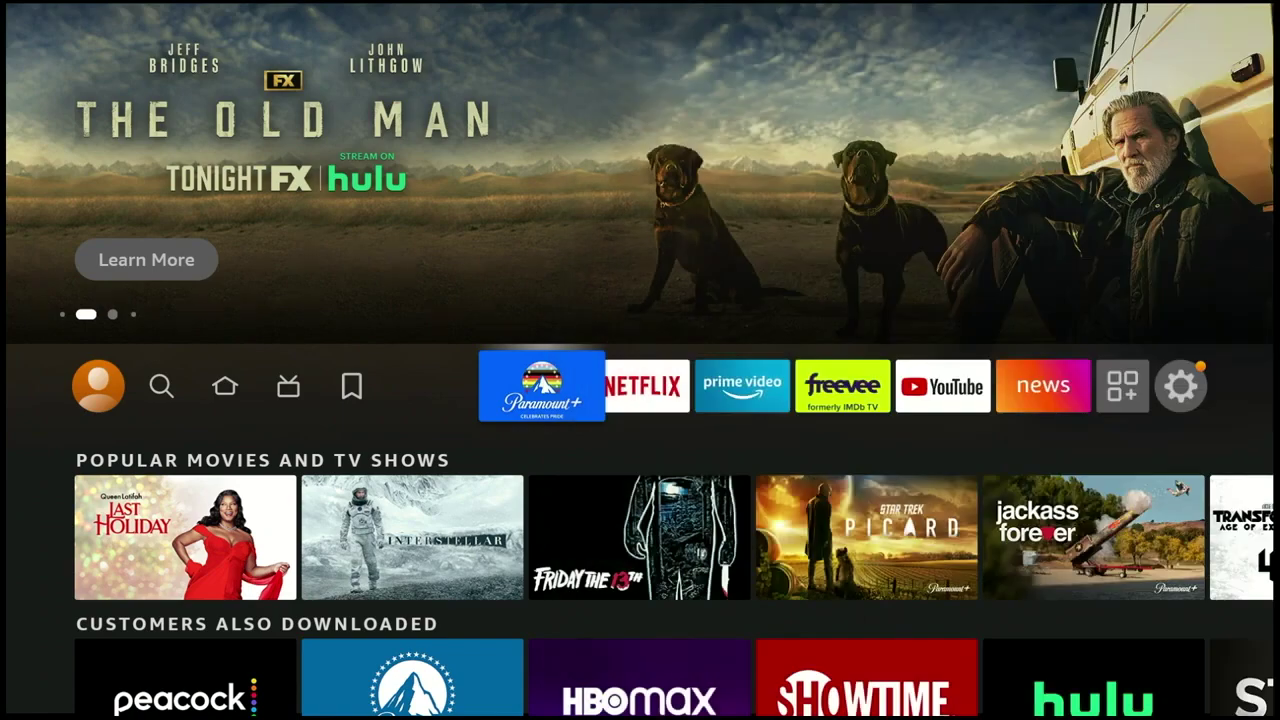
key("Right")
key("Right")
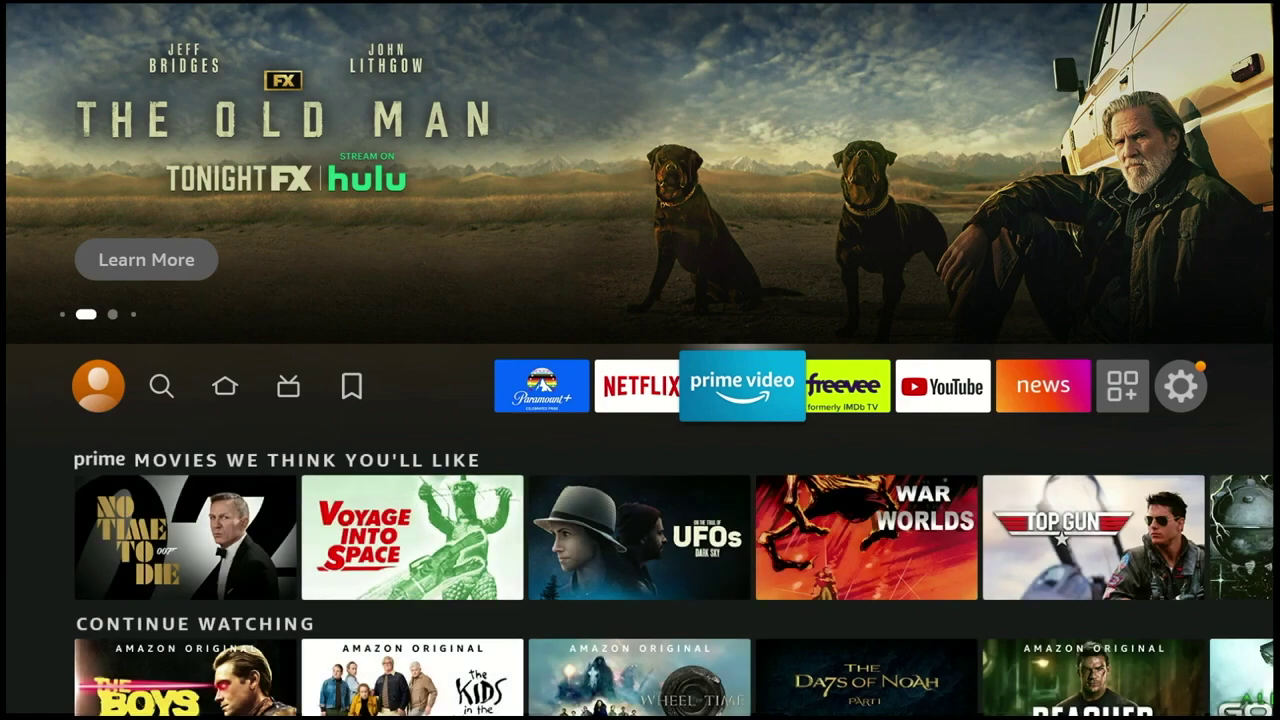
Glance at the full Your Apps & Channels grid from the favourites, then return home.
key("Right")
key("Right")
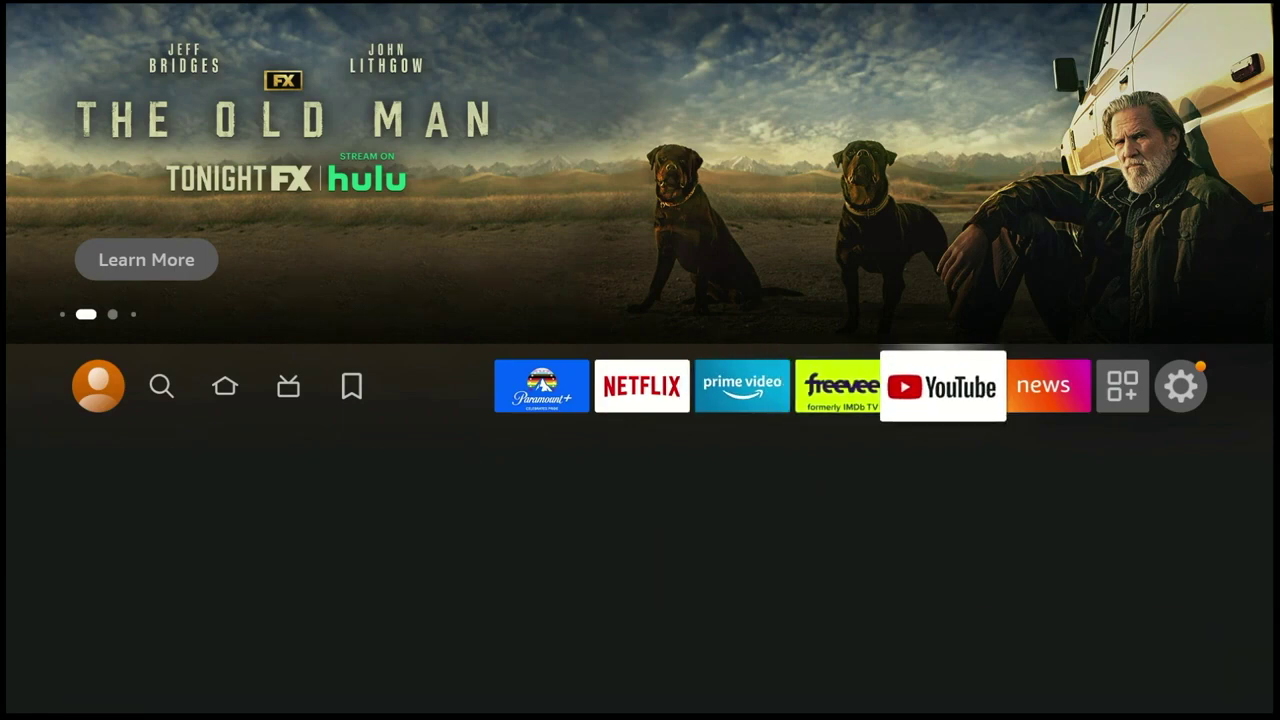
key("Right")
key("Right")
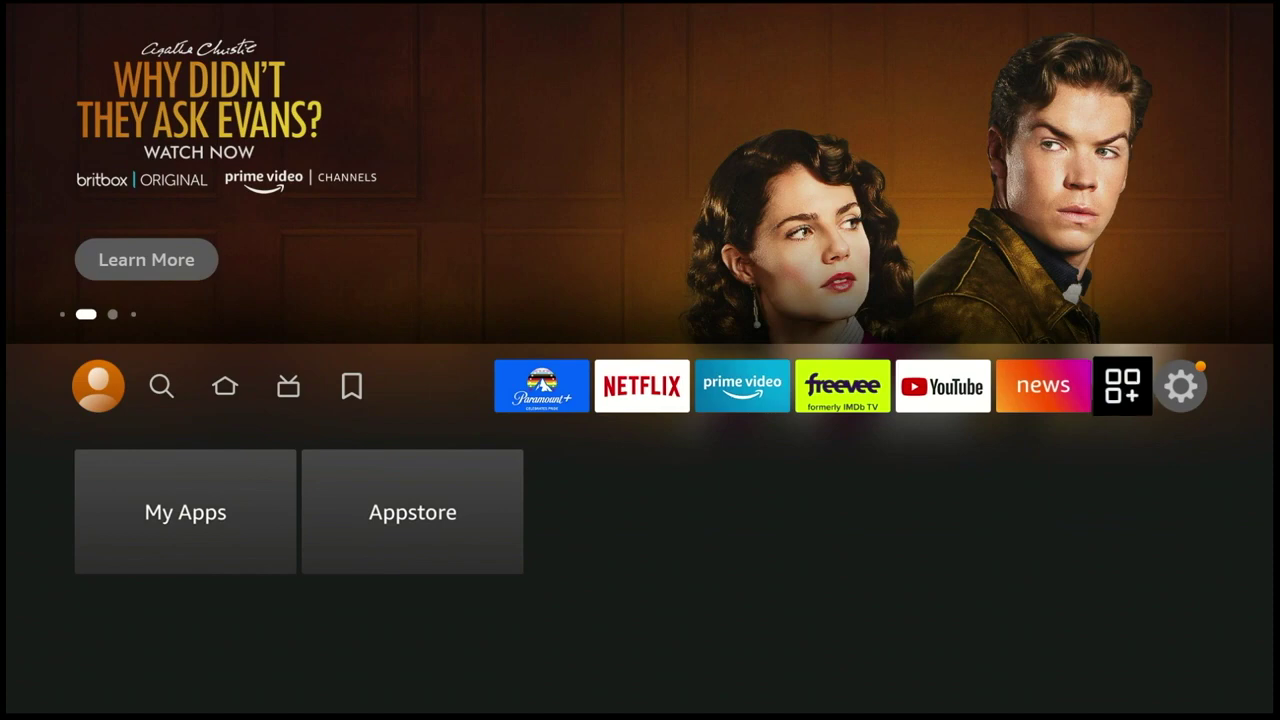
key("Return")
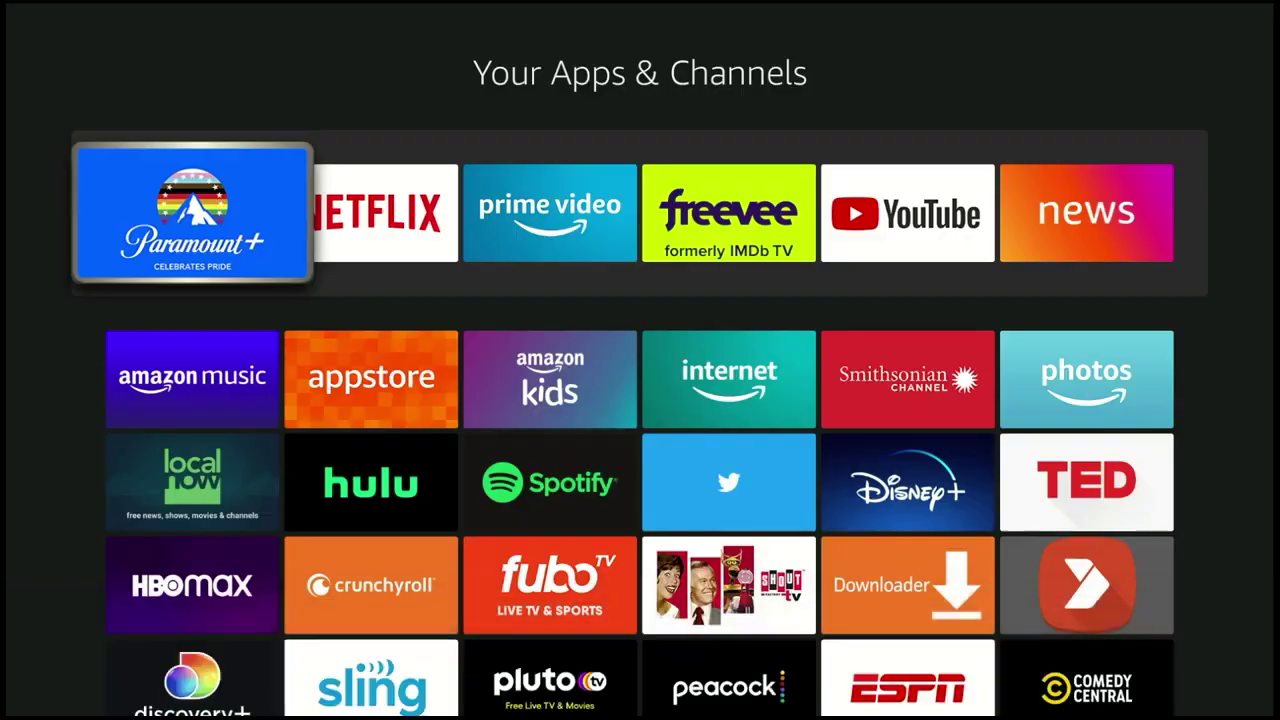
key("Escape")
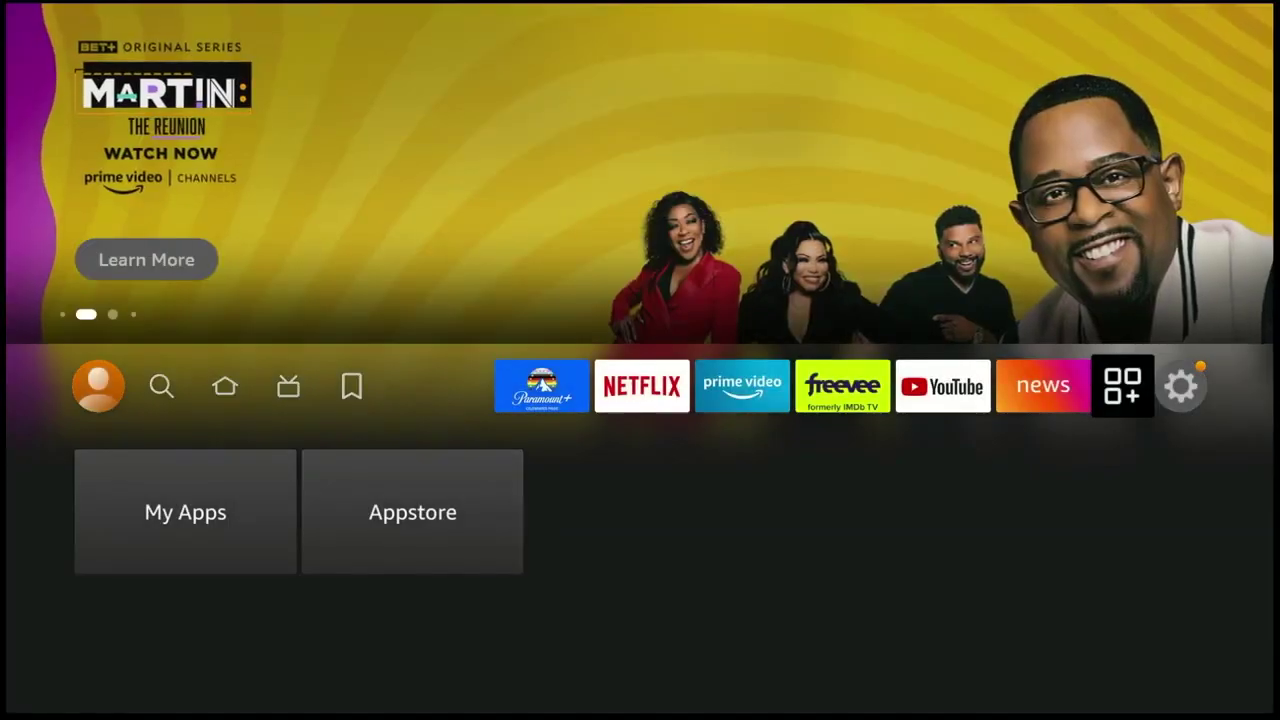
Open My Apps from the apps section to view all apps.
key("Down")
key("Right")
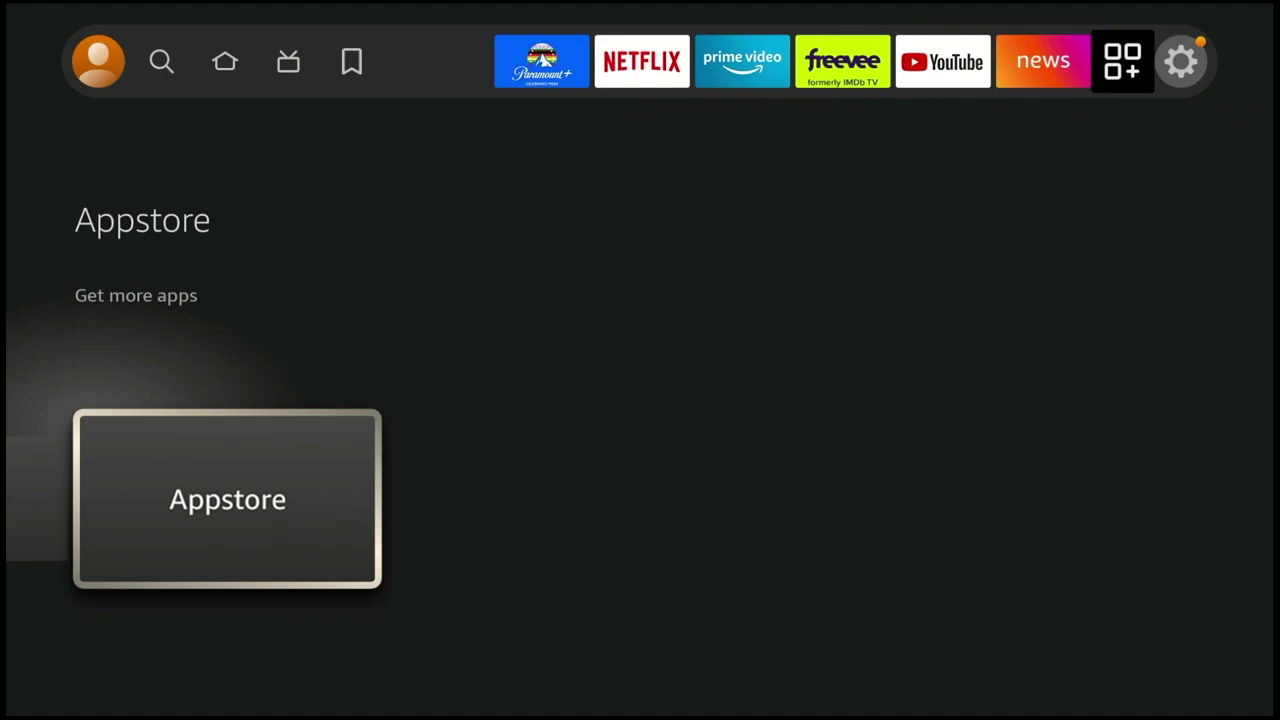
key("Left")
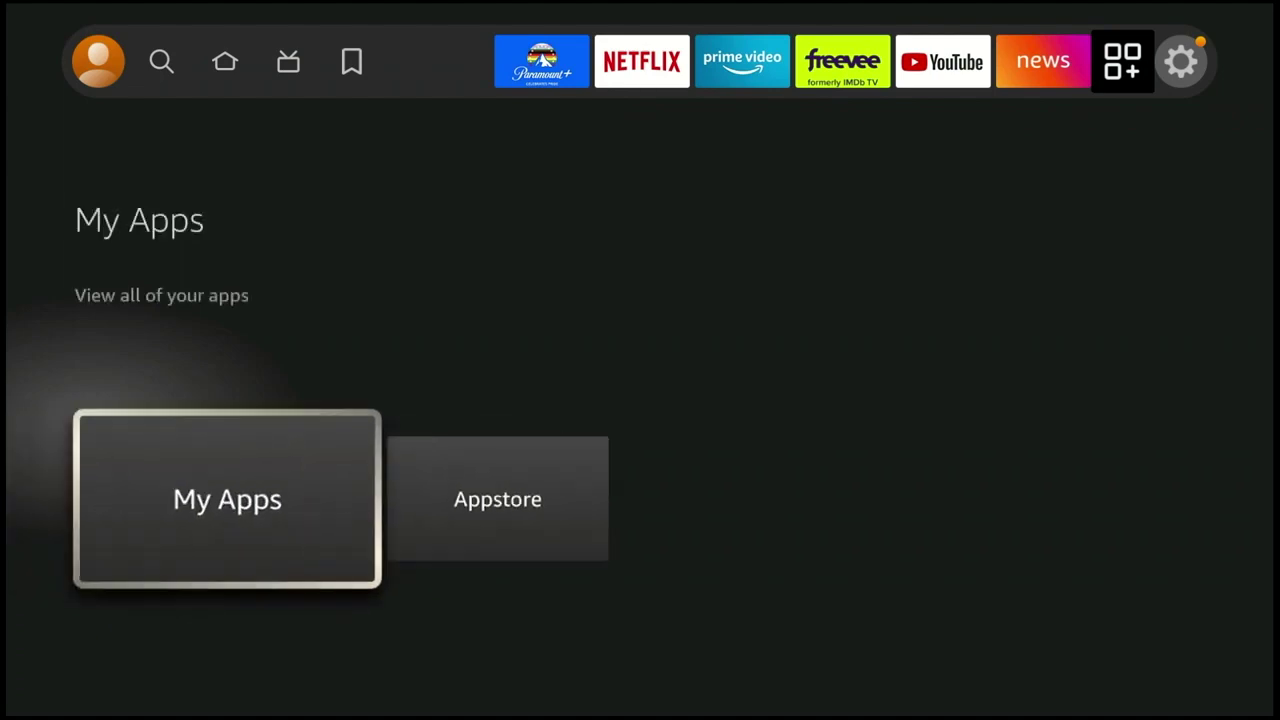
key("Return")
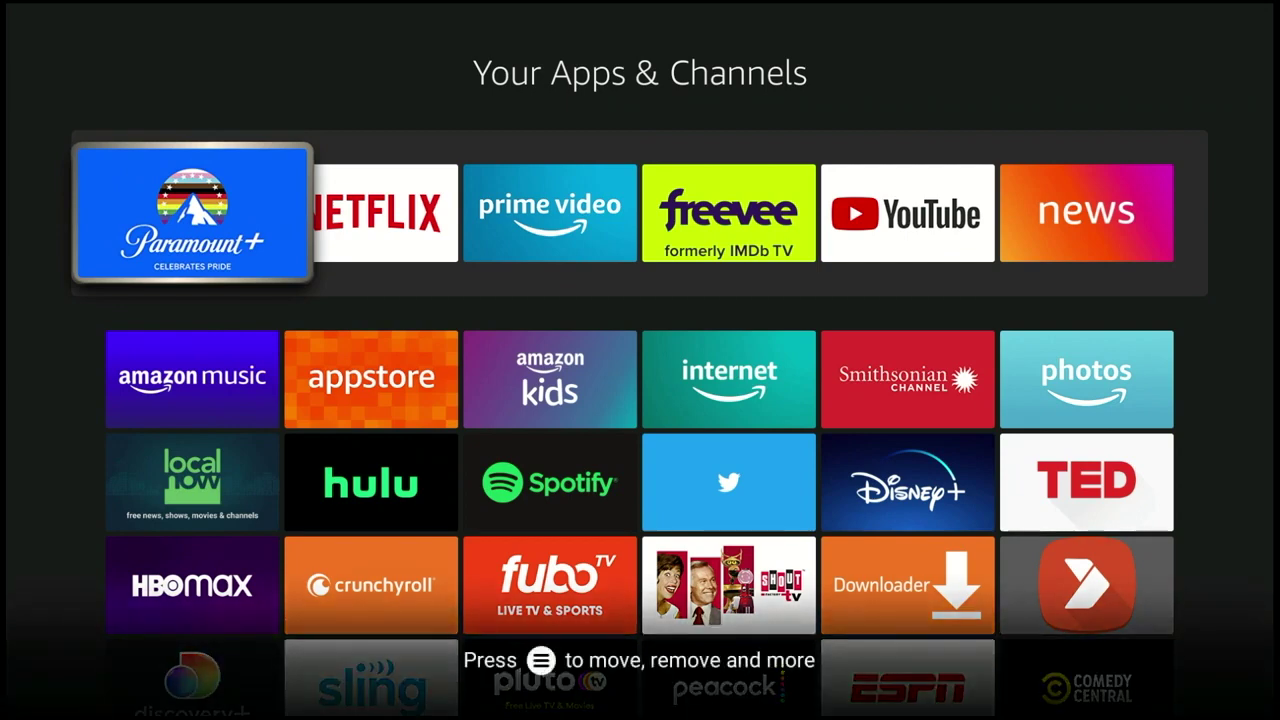
Scroll past HBO Max and discovery+ to the last row and open App Library.
key("Down")
key("Down")
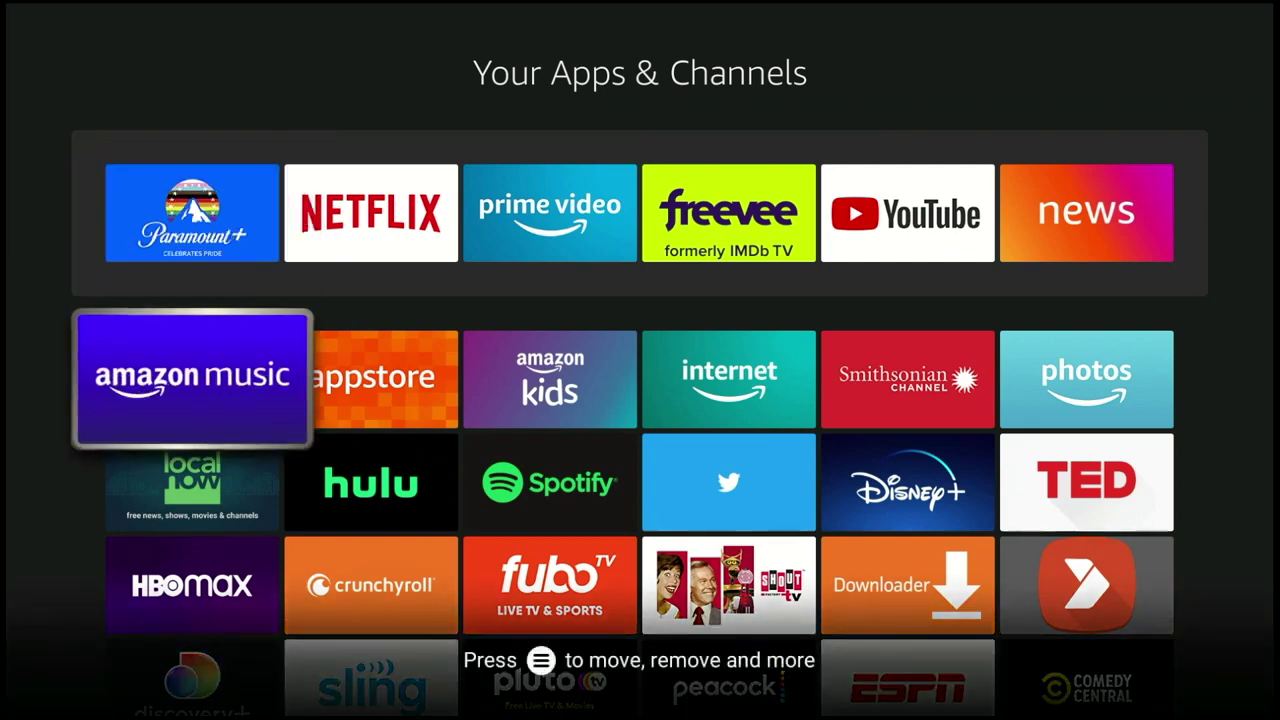
key("Down")
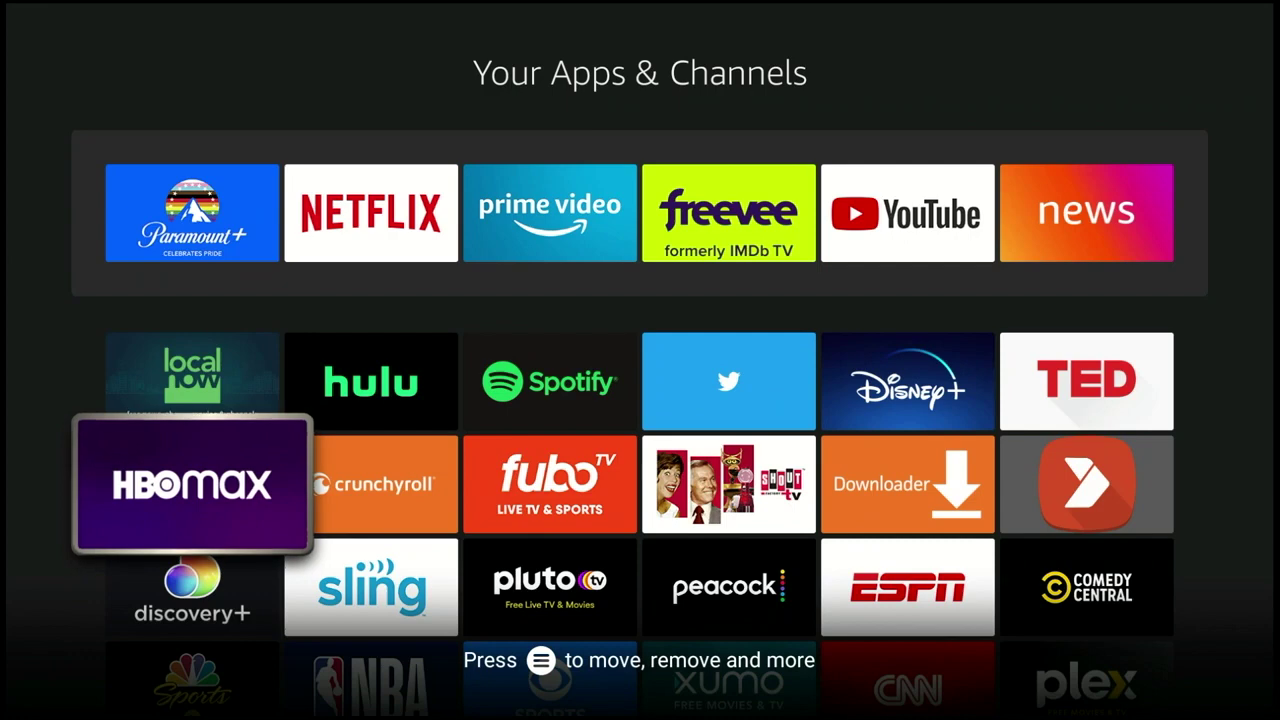
key("Down")
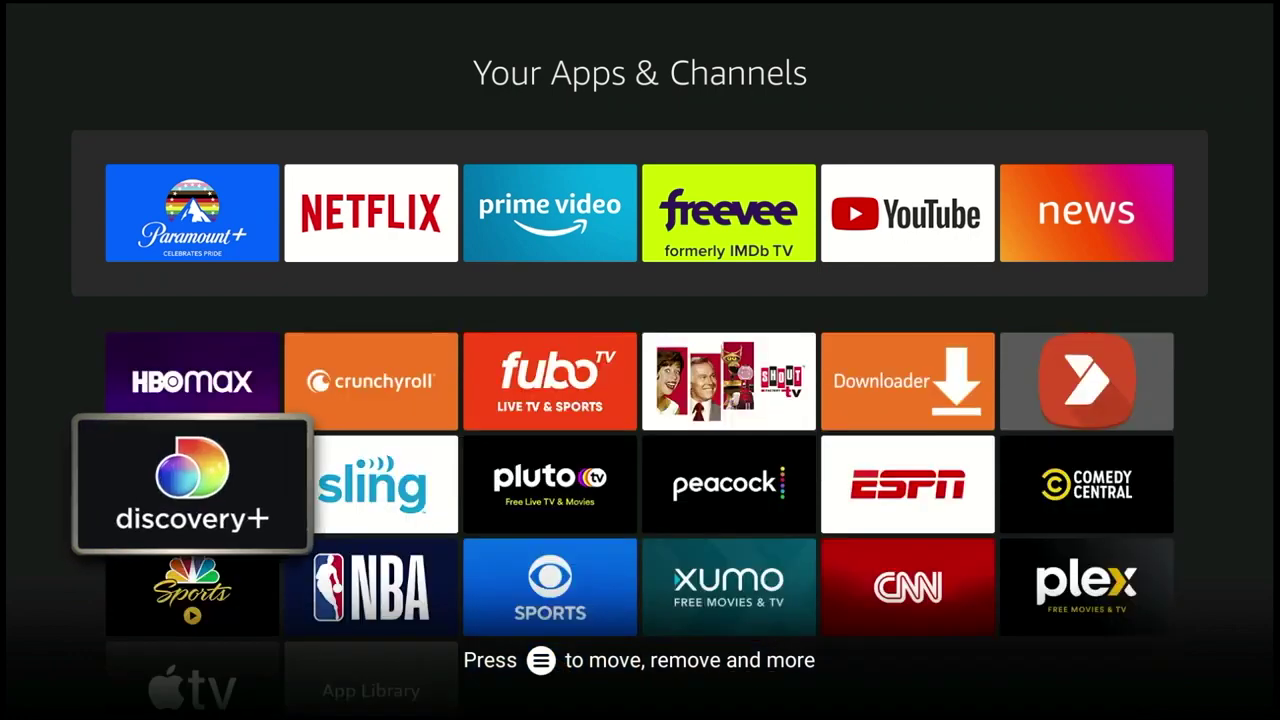
key("Down")
key("Down")
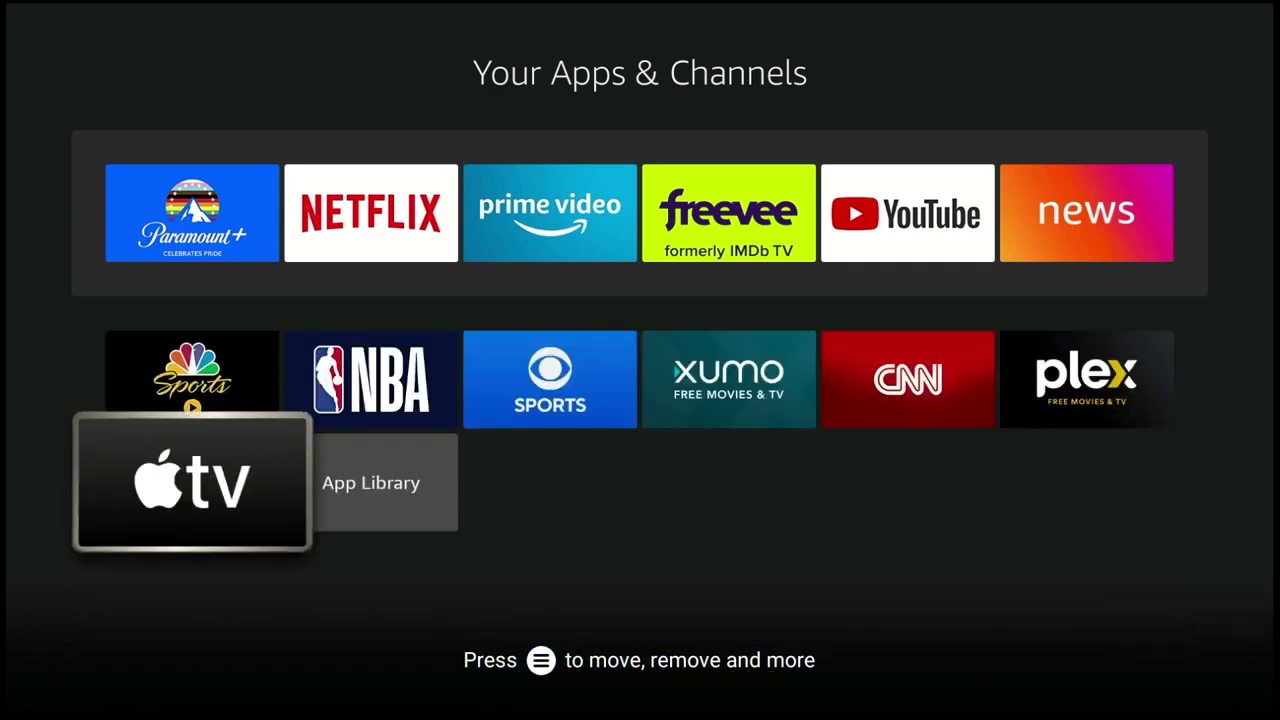
key("Right")
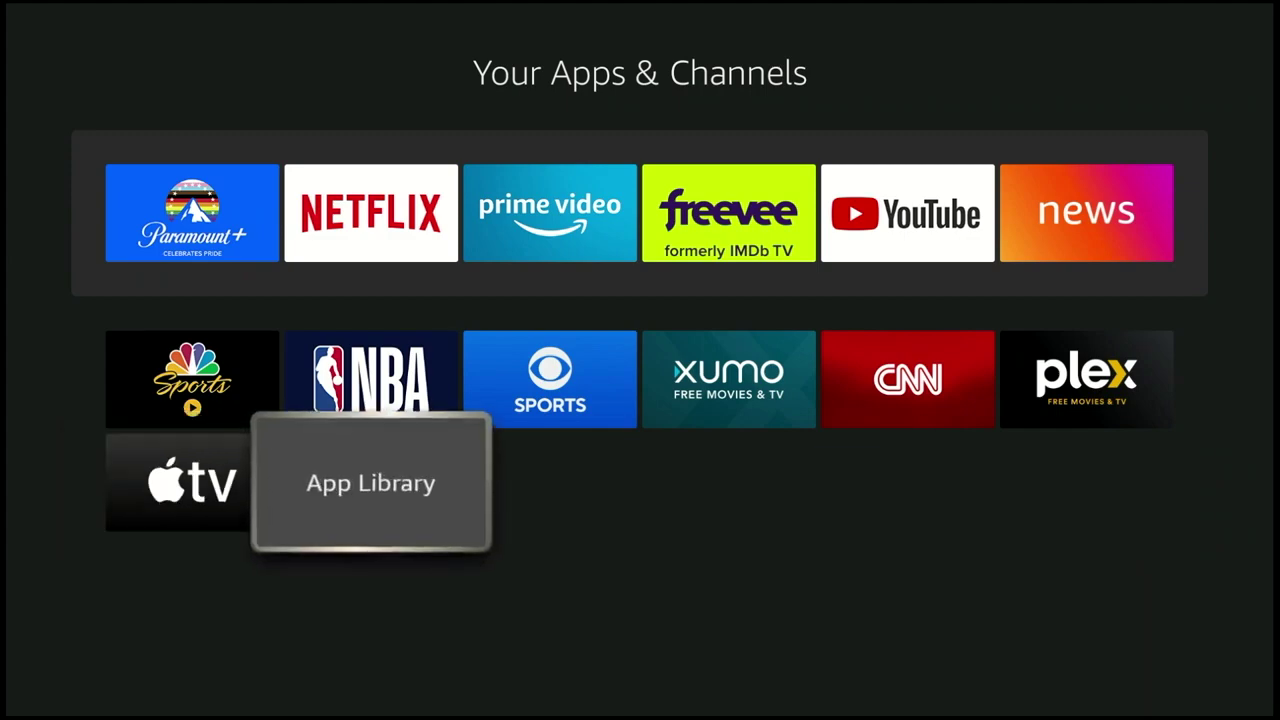
key("Return")
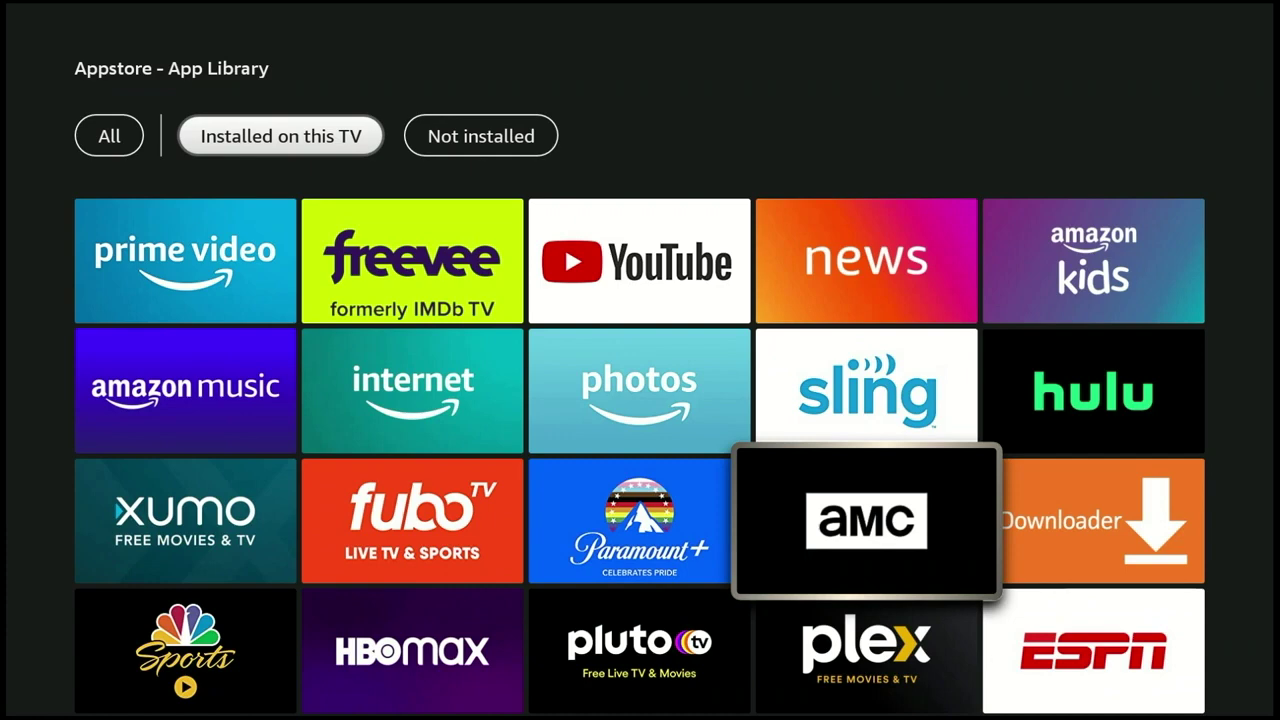
key("Right")
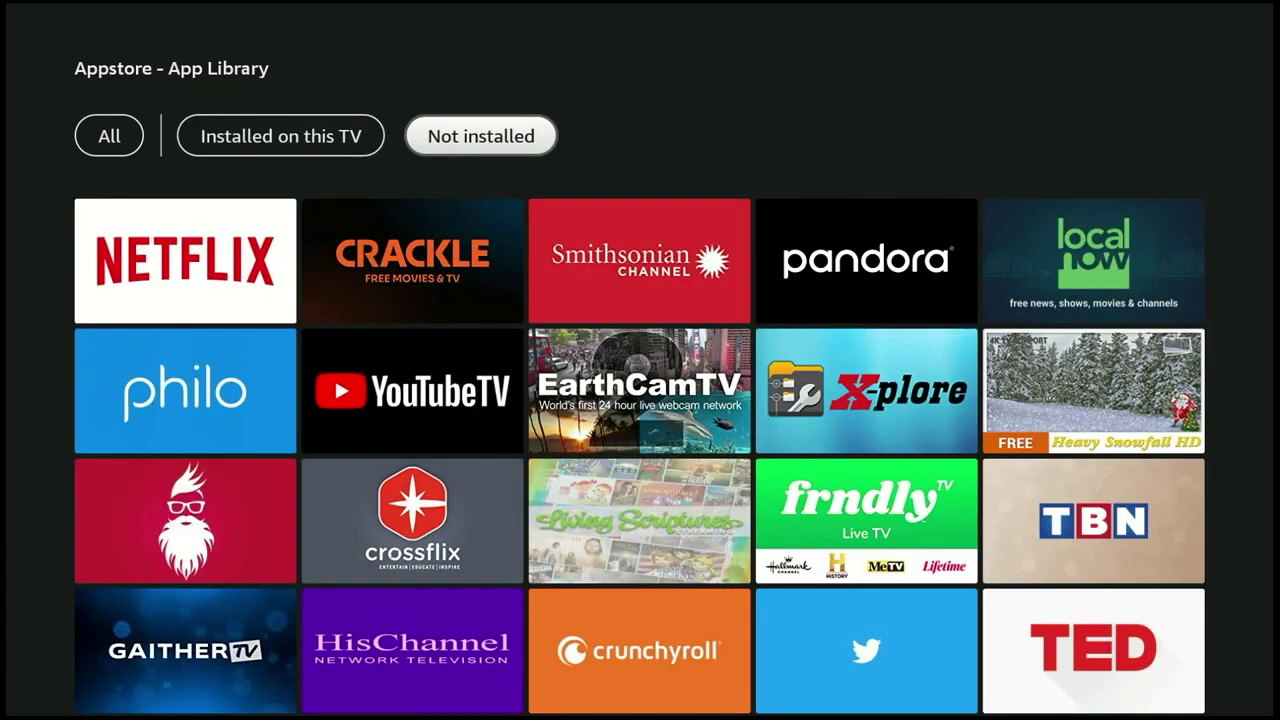
key("Down")
key("Down")
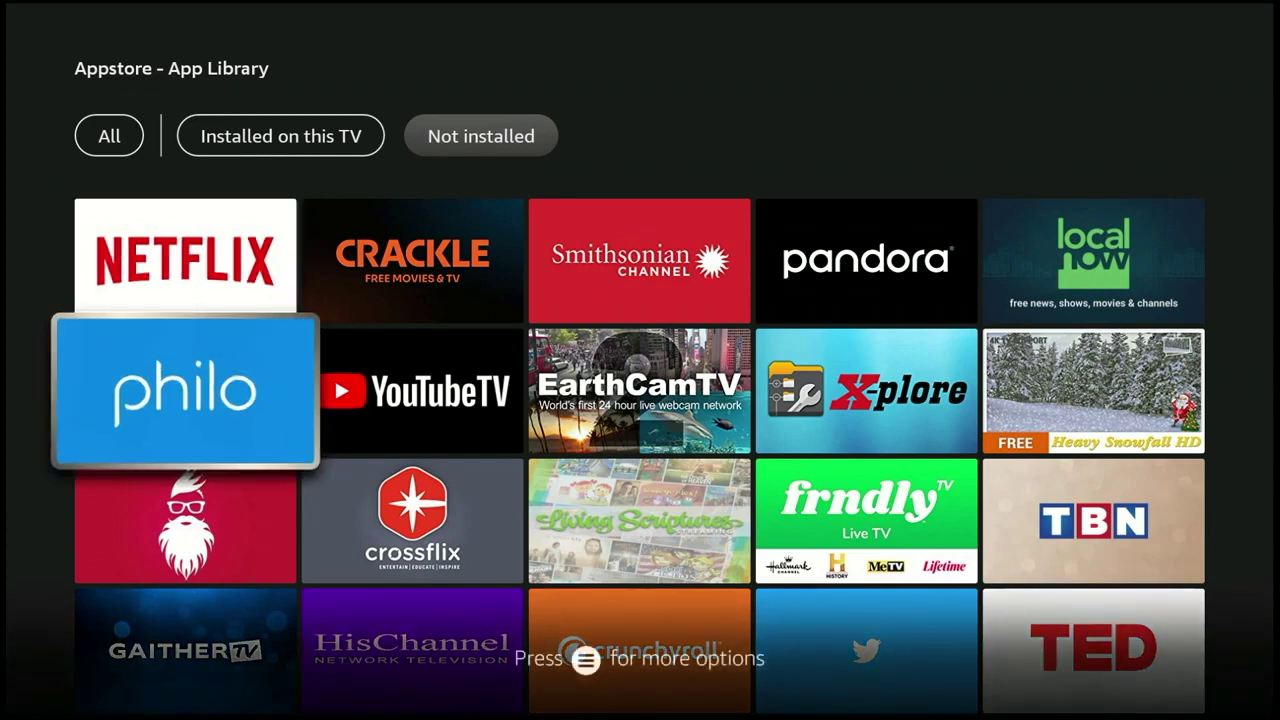
key("Down")
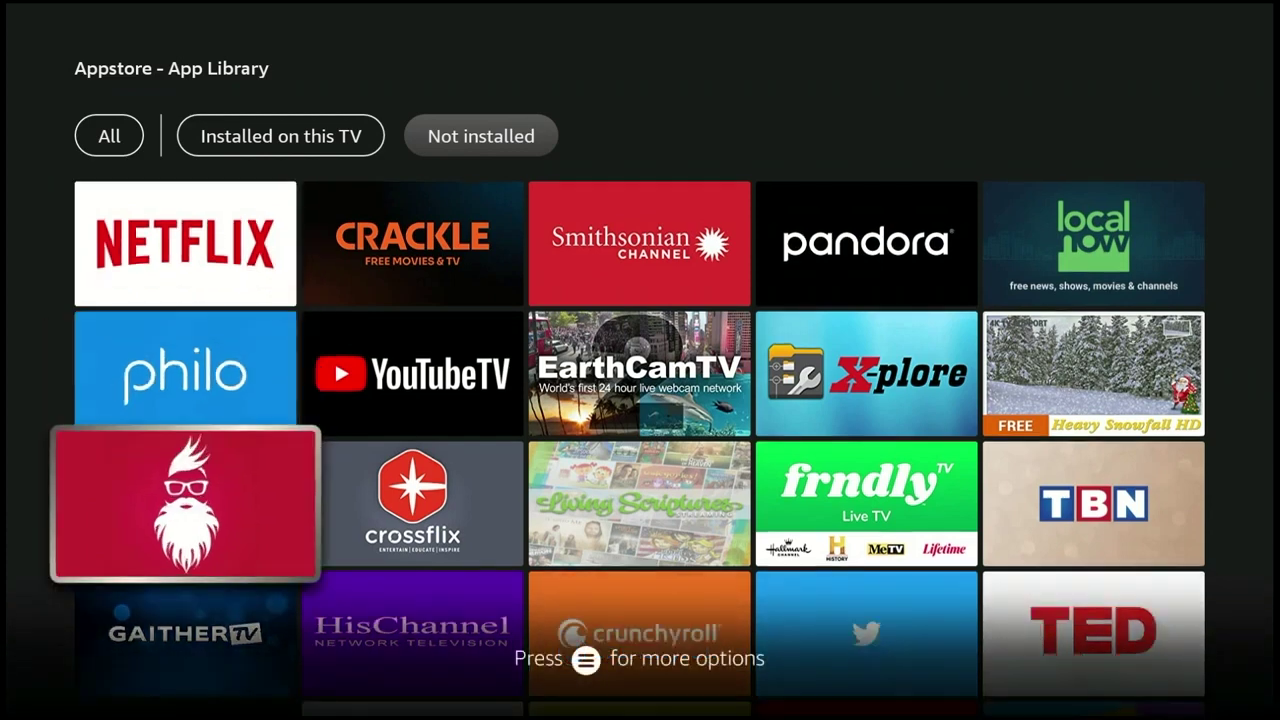
key("Down")
key("Down")
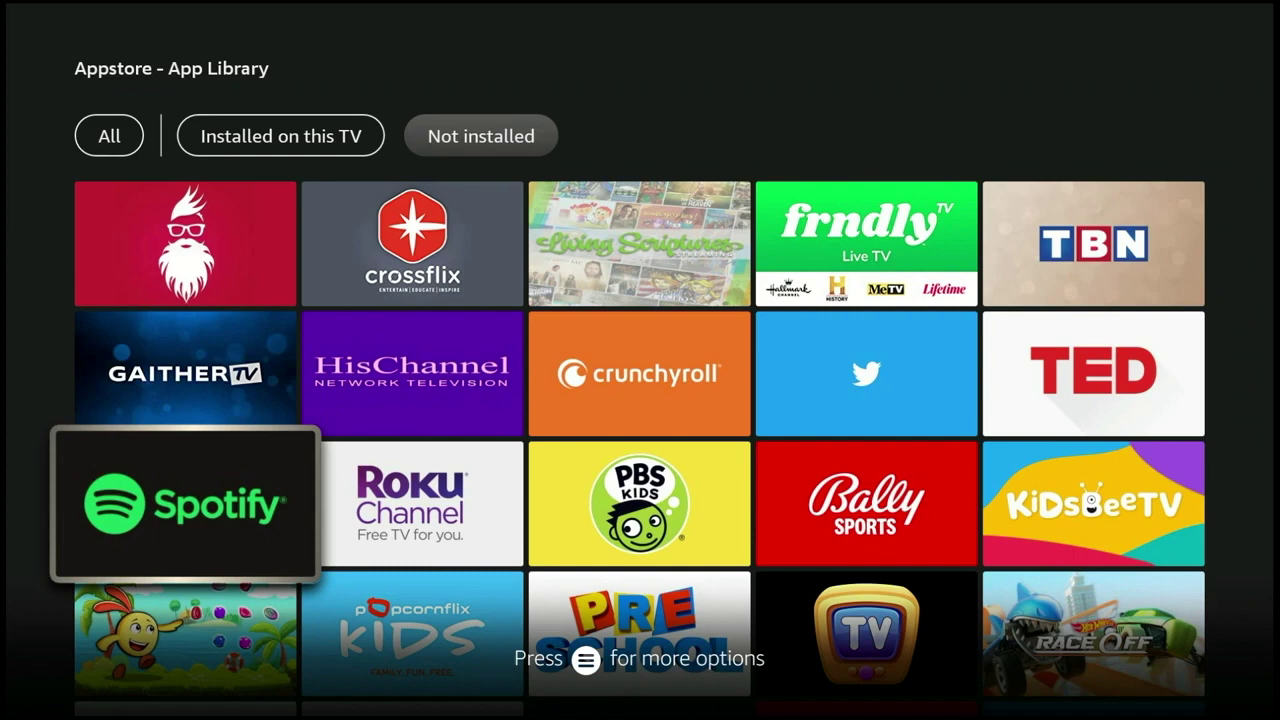
key("Escape")
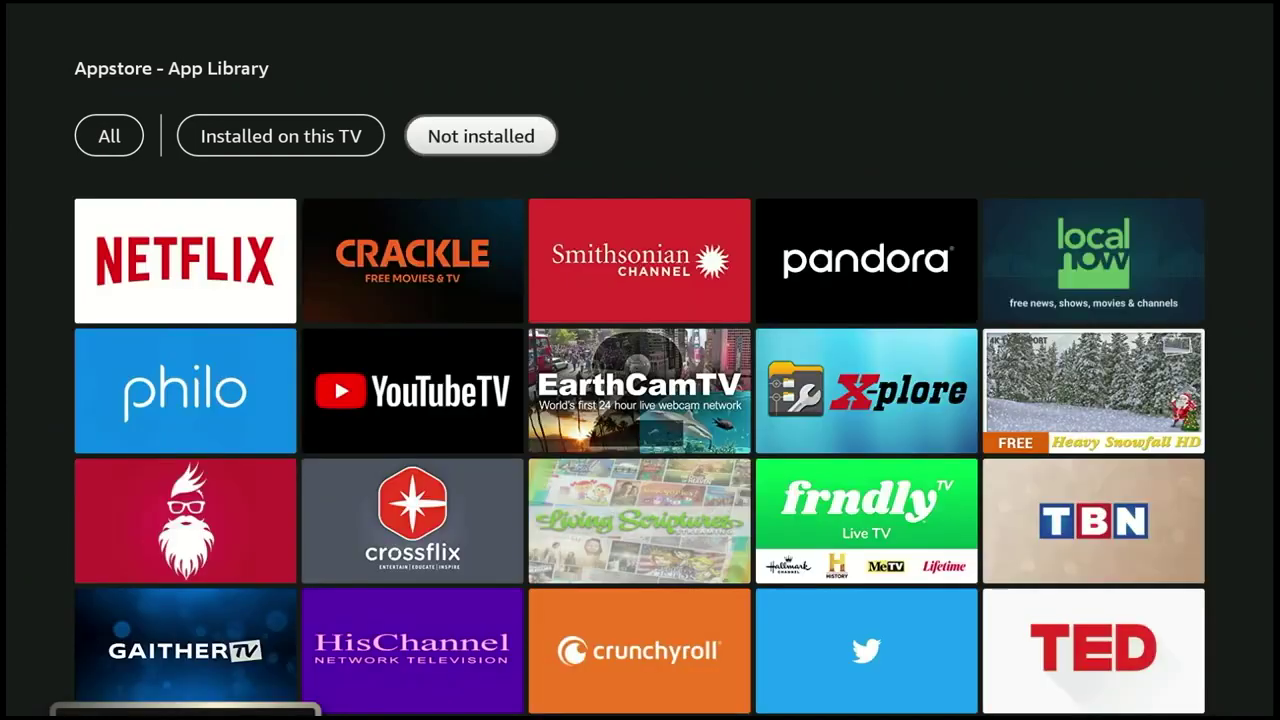
key("Left")
key("Return")
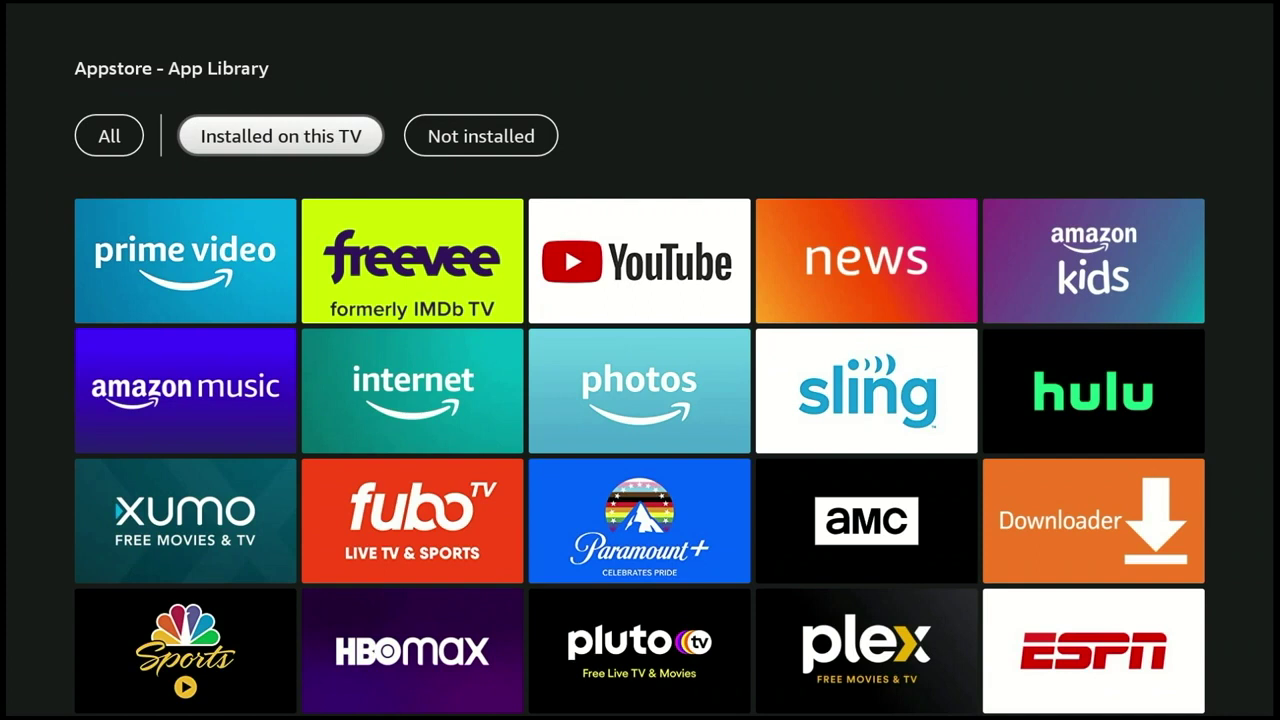
Browse the installed apps from Prime Video, Freevee and News down to Hulu and Amazon Music.
key("Down")
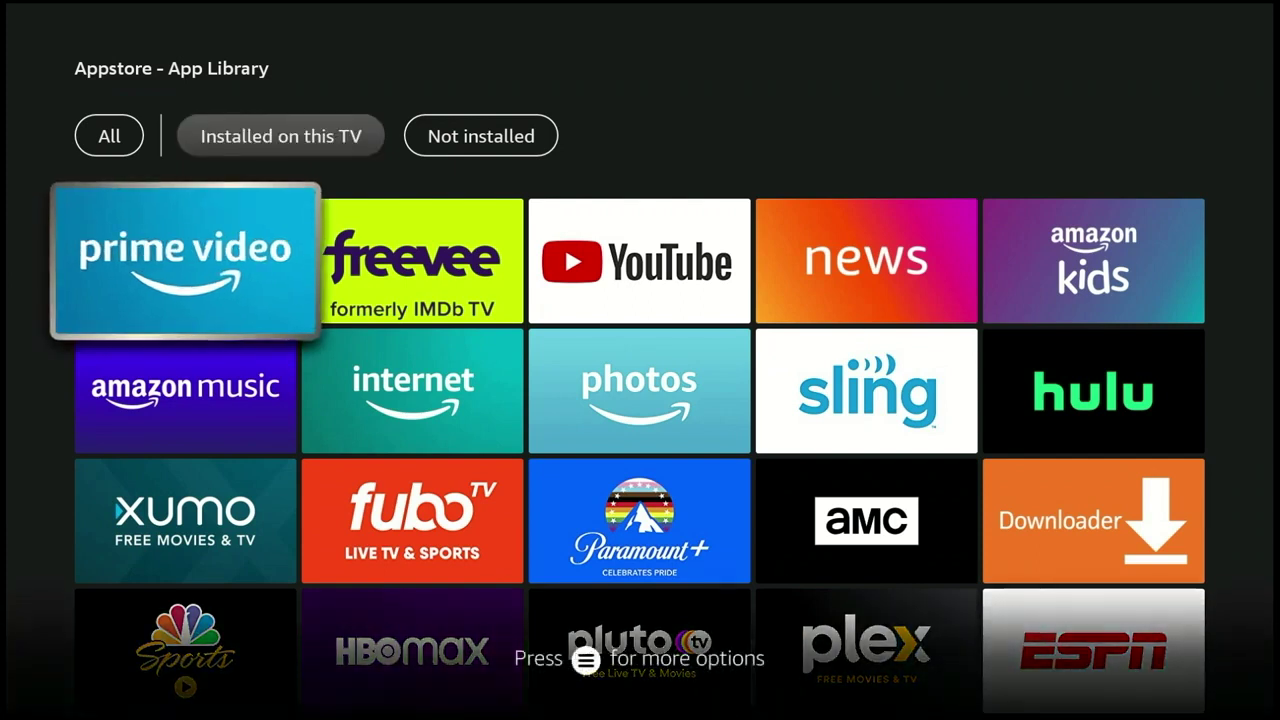
key("Right")
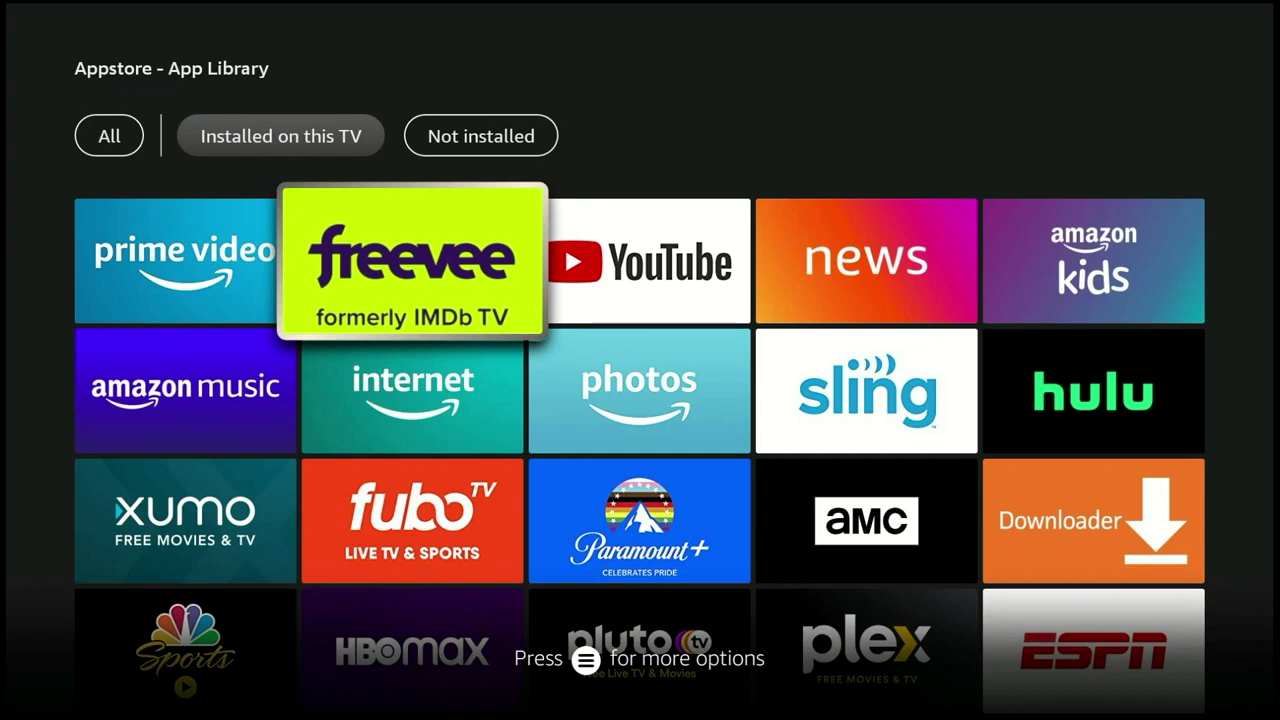
key("Right")
key("Right")
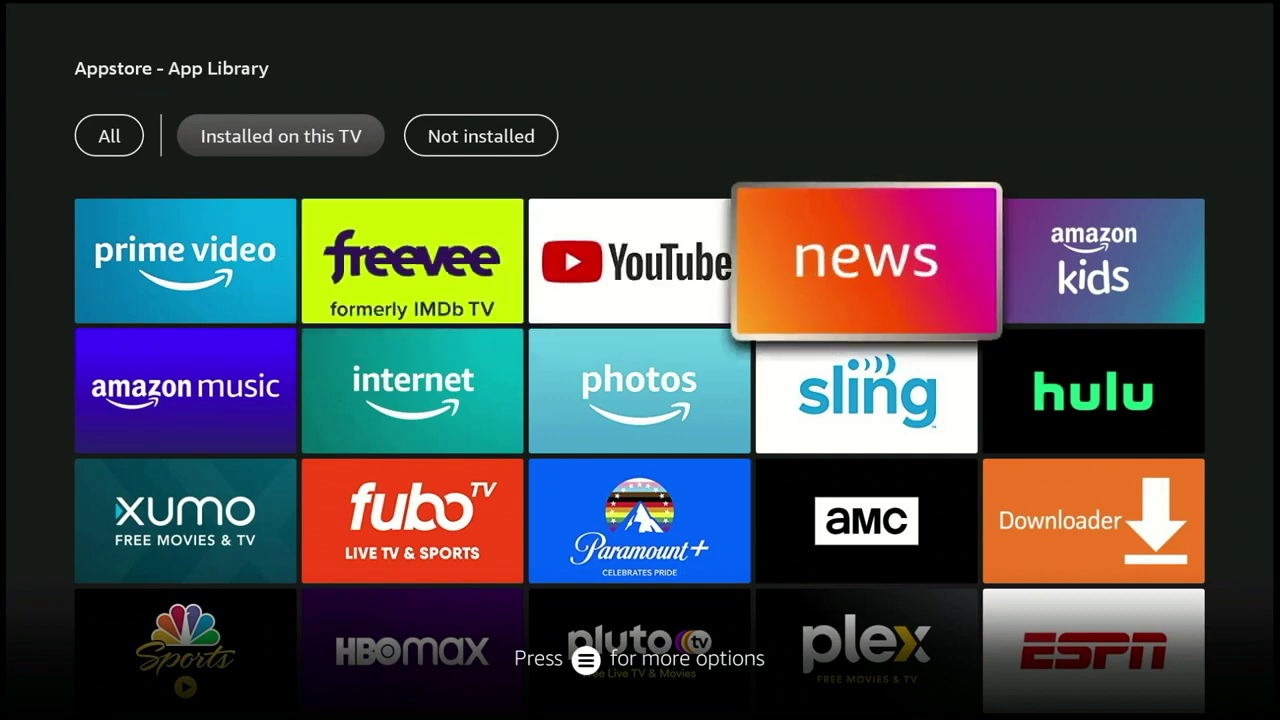
key("Right")
key("Down")
key("Left")
key("Left")
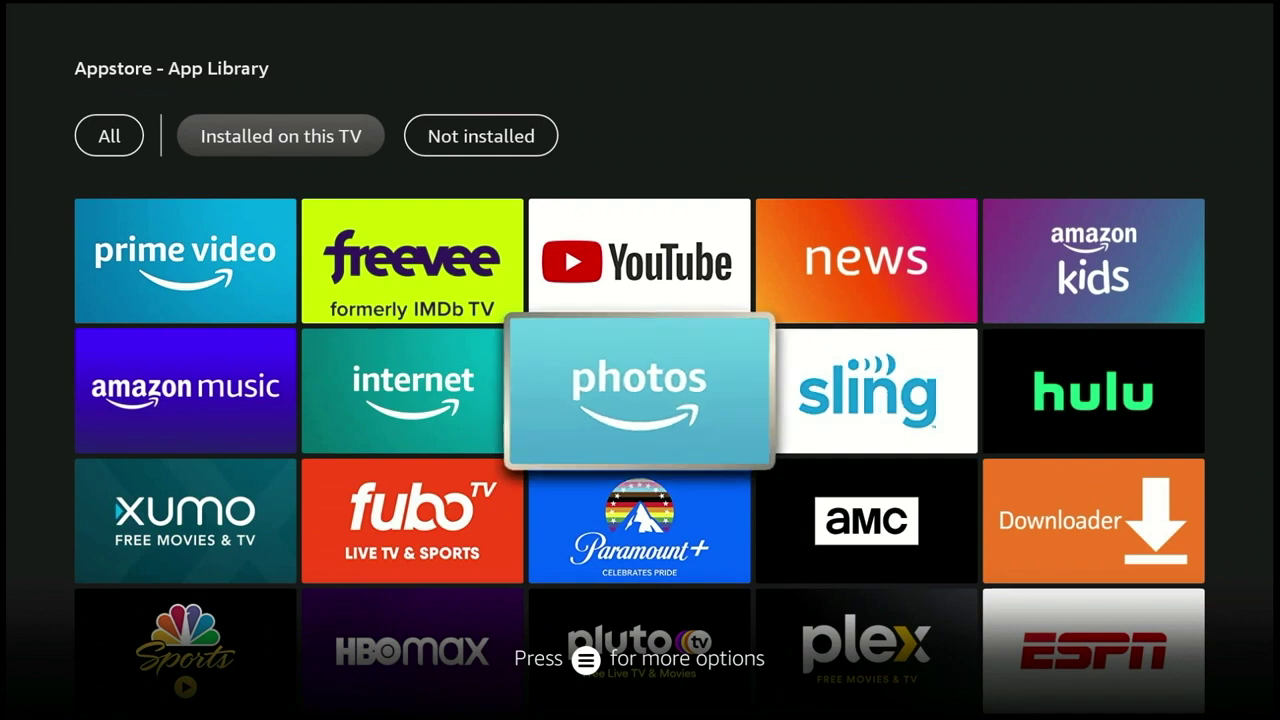
key("Left")
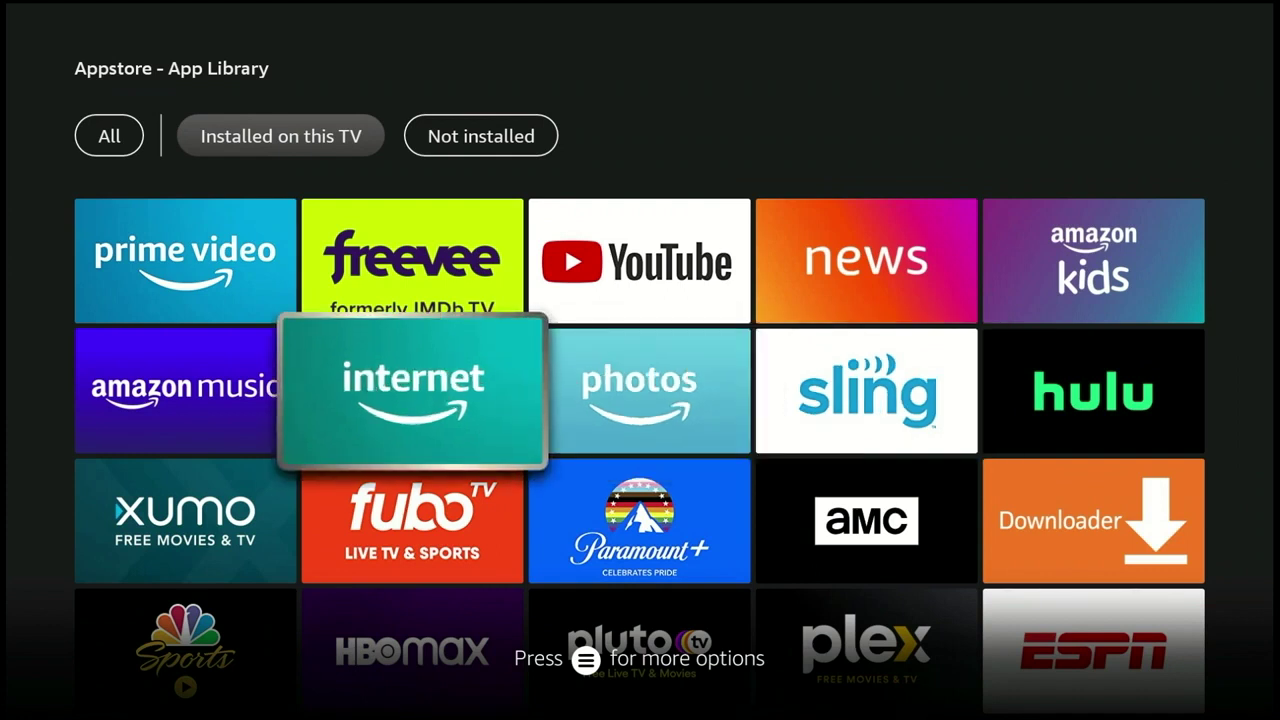
key("Left")
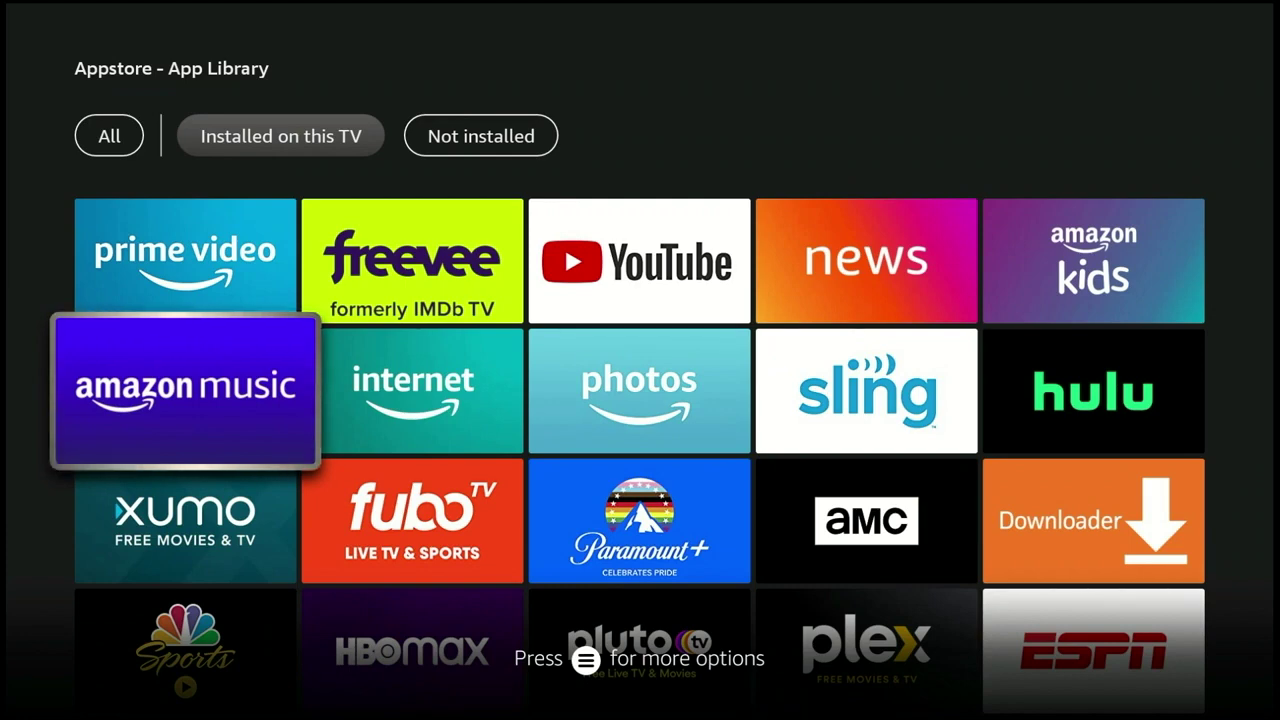
Continue down past Xumo to NBC Sports and bring up its options.
key("Down")
key("Right")
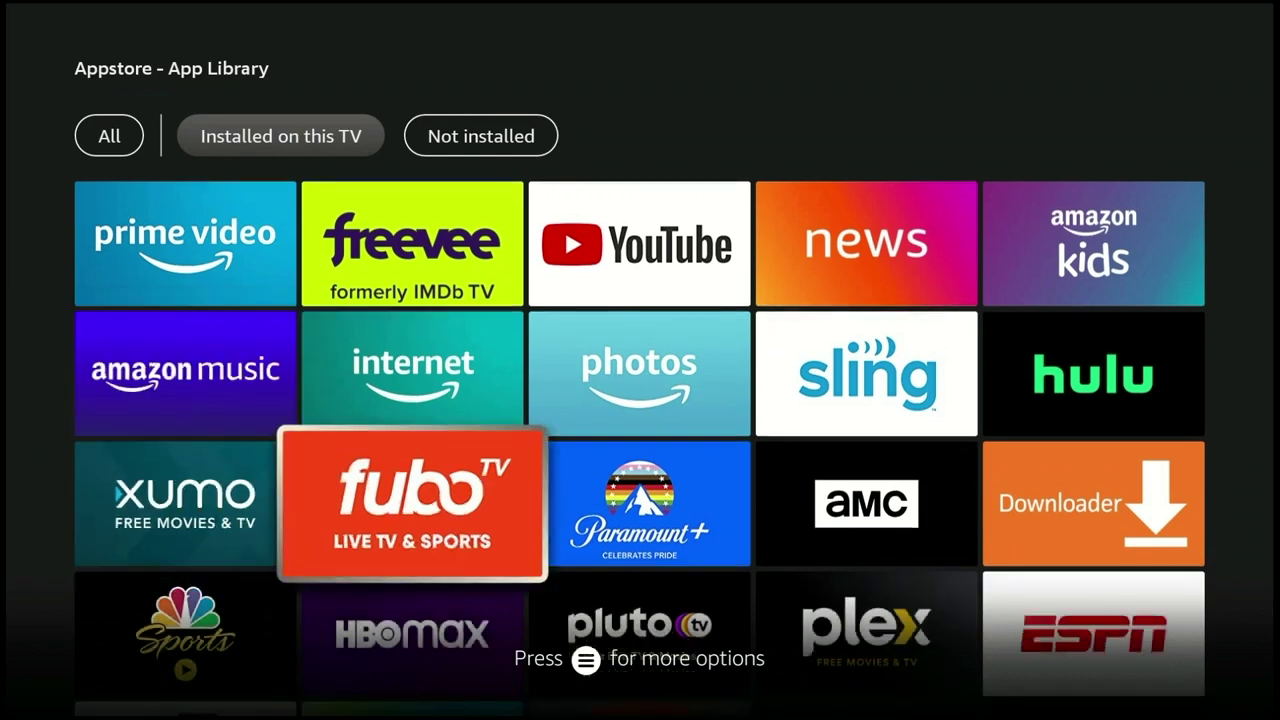
key("Right")
key("Right")
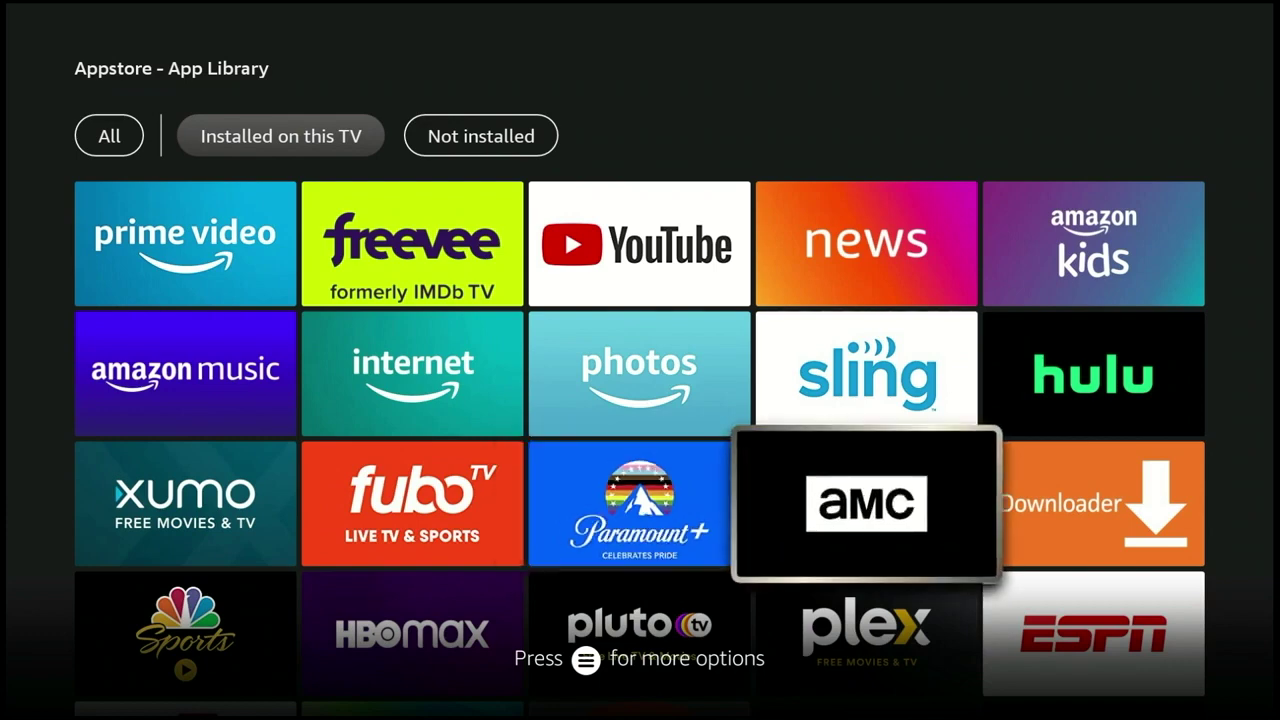
key("Down")
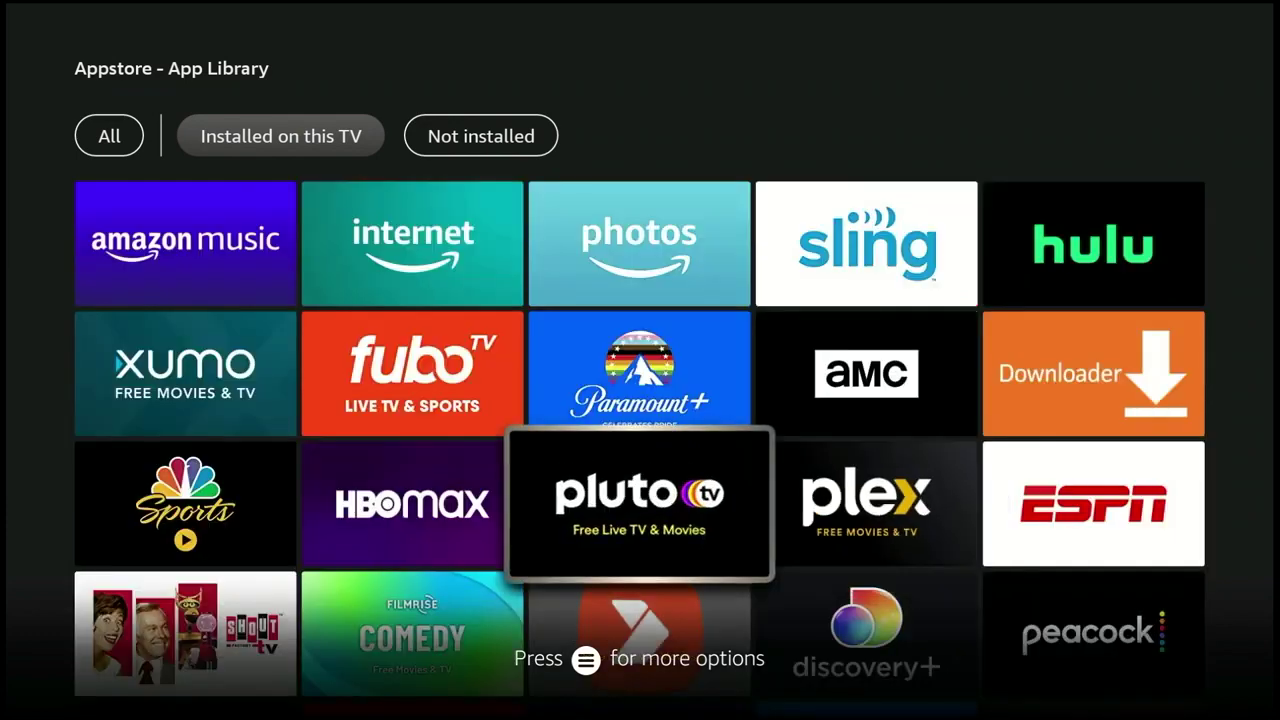
key("Left")
key("Left")
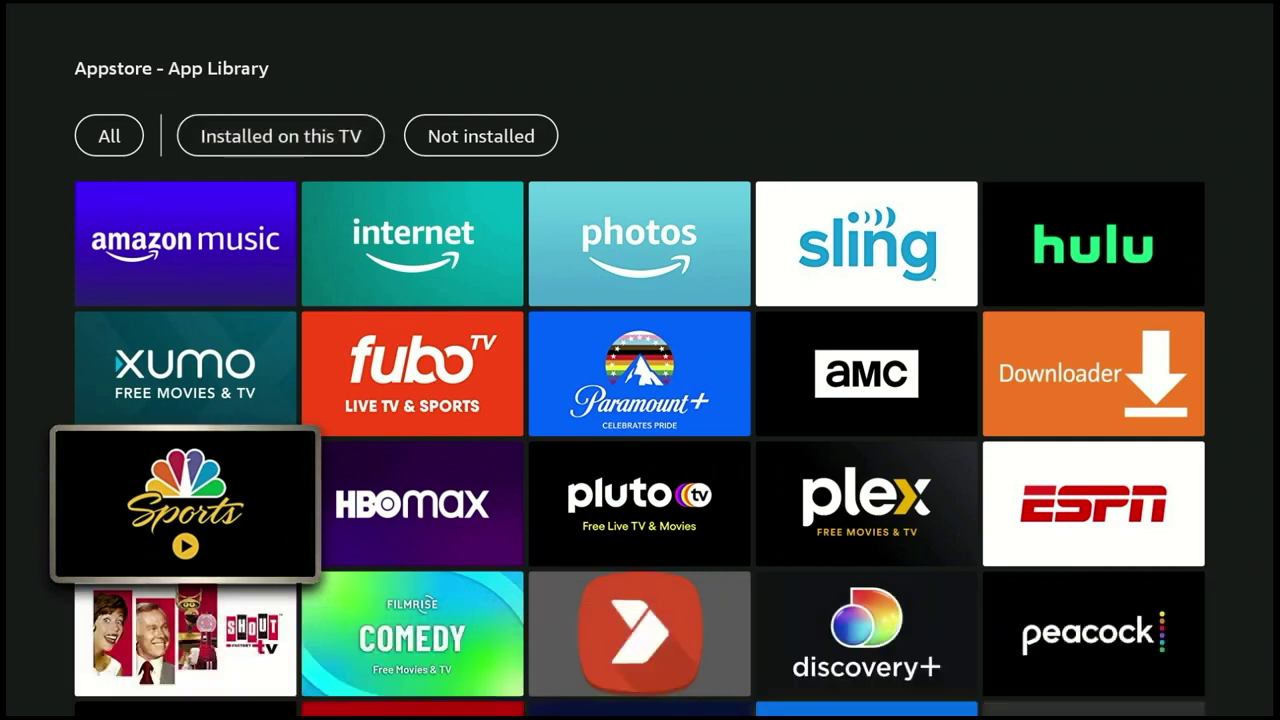
key("Menu")
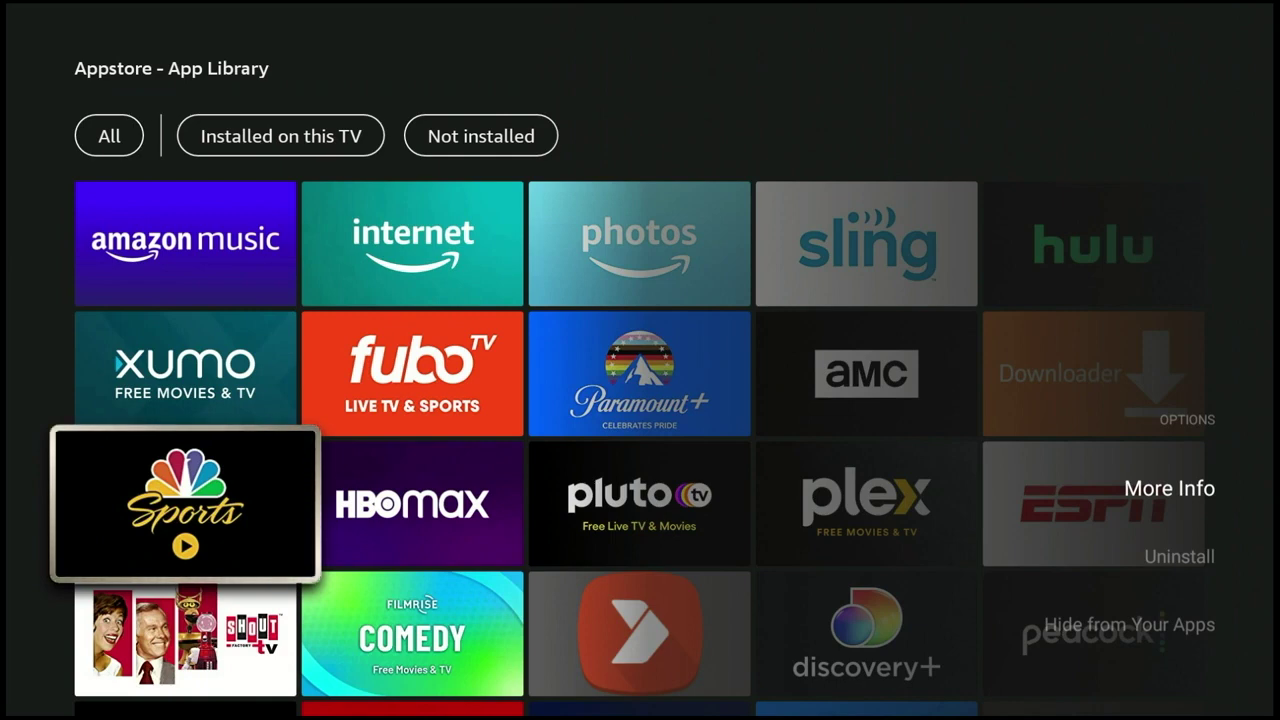
Uninstall NBC Sports, confirming in the 'Are you sure?' dialog.
key("Down")
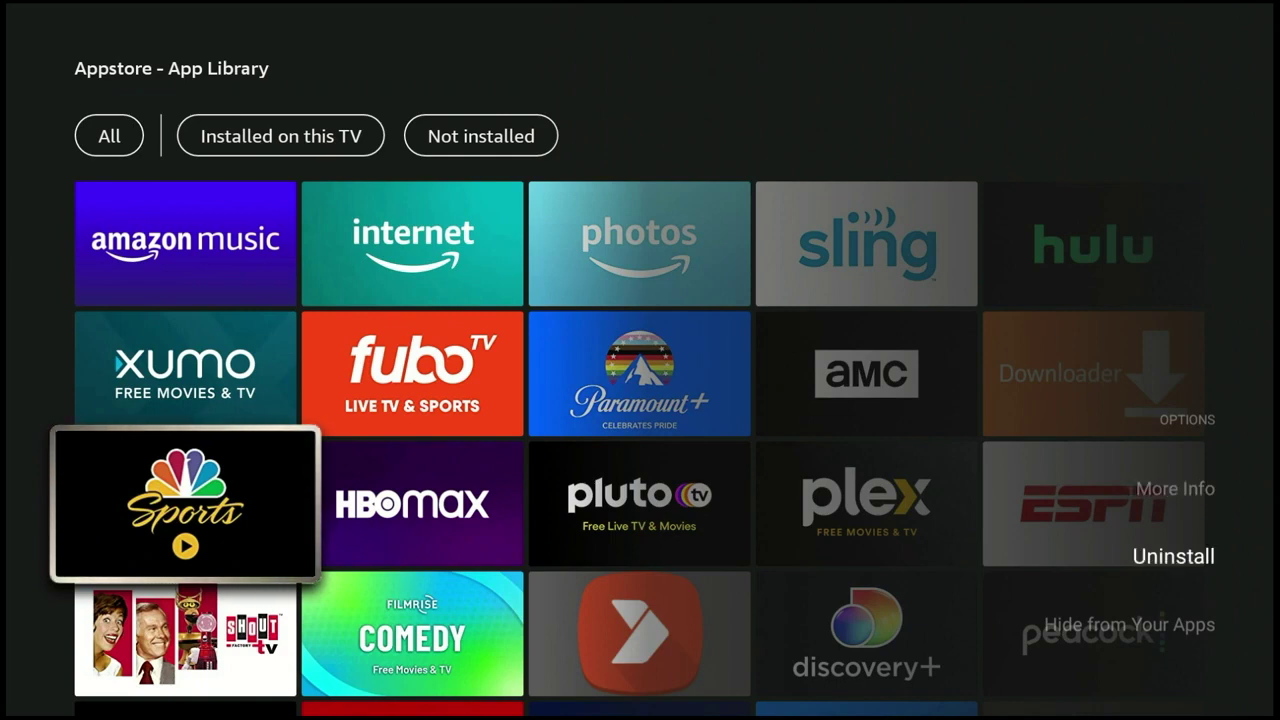
key("Down")
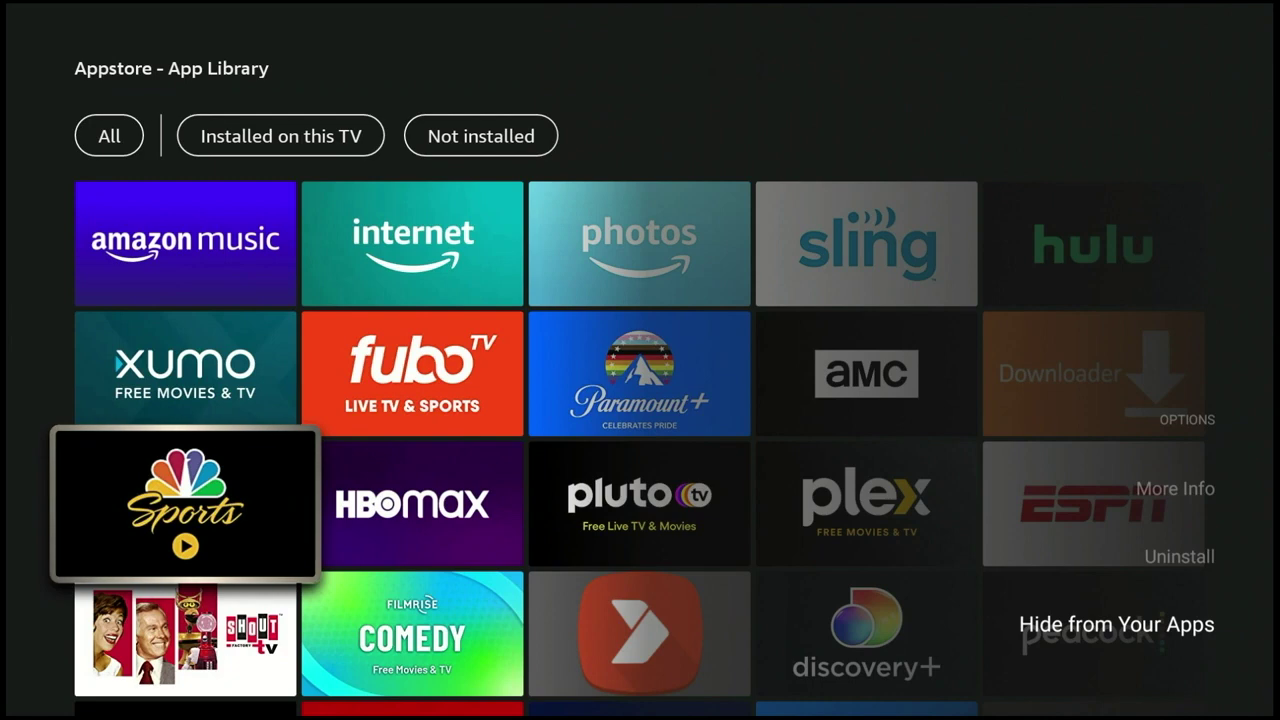
key("Up")
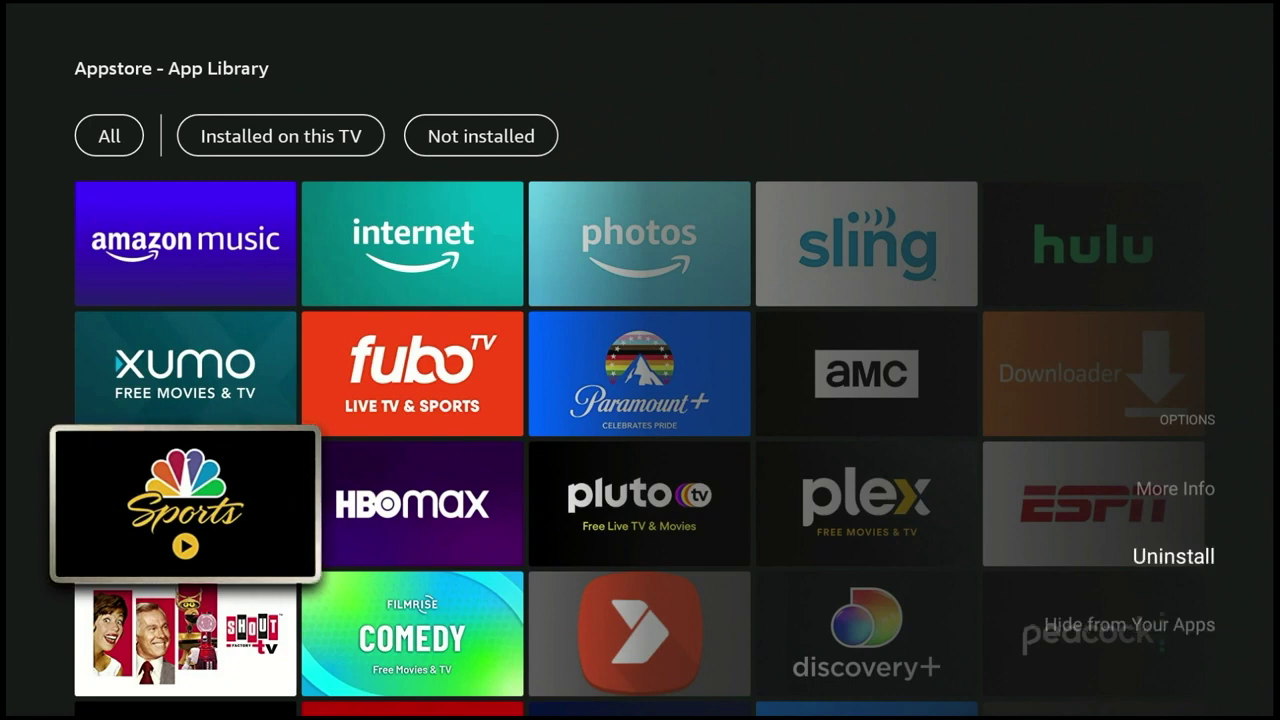
key("Return")
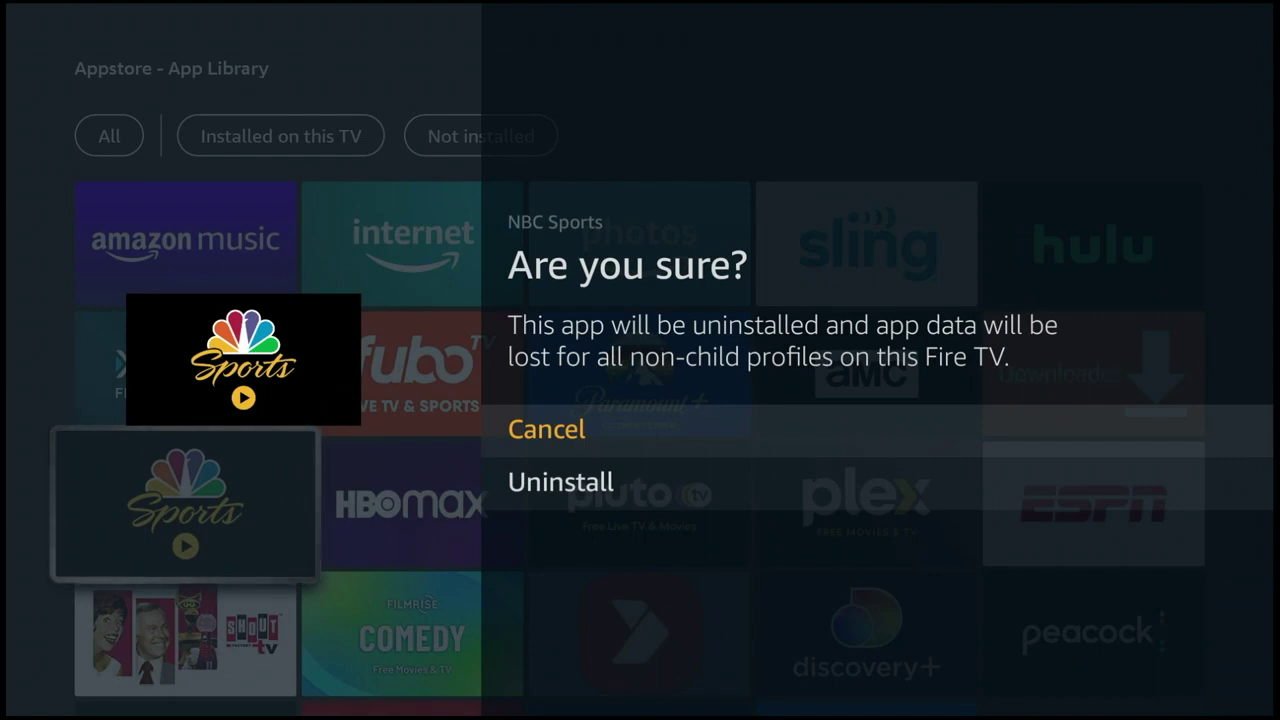
key("Down")
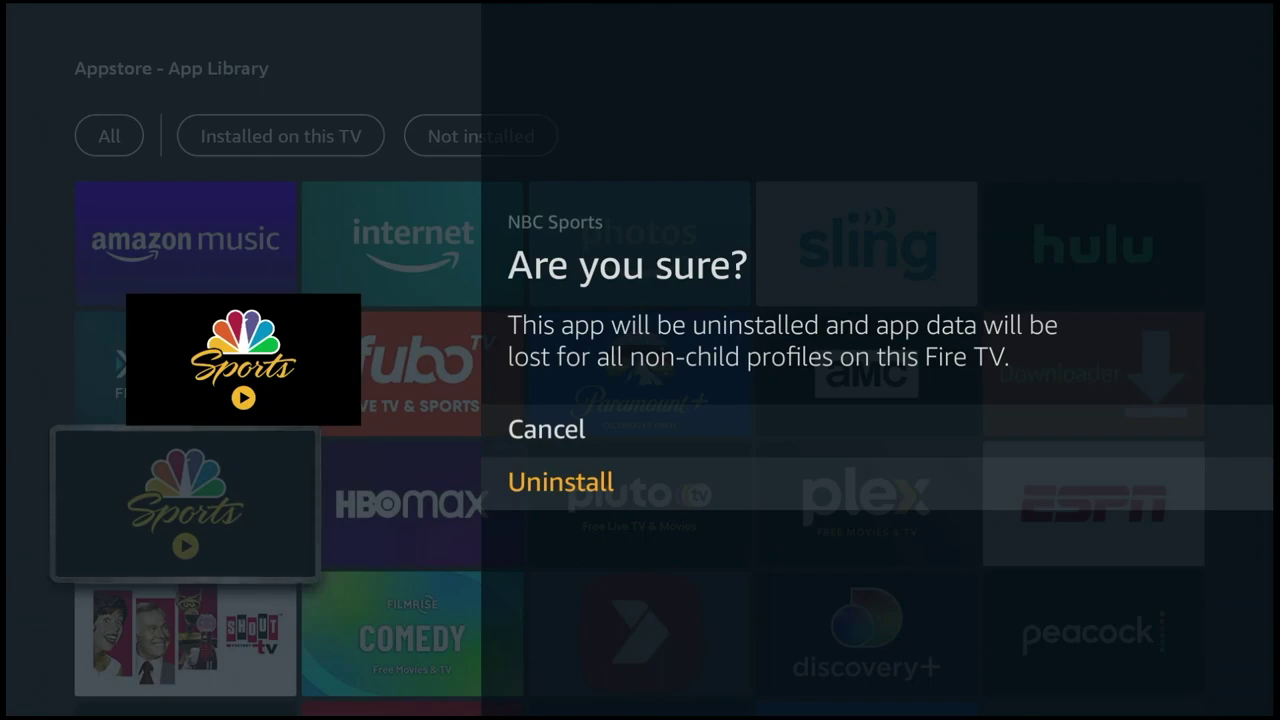
key("Return")
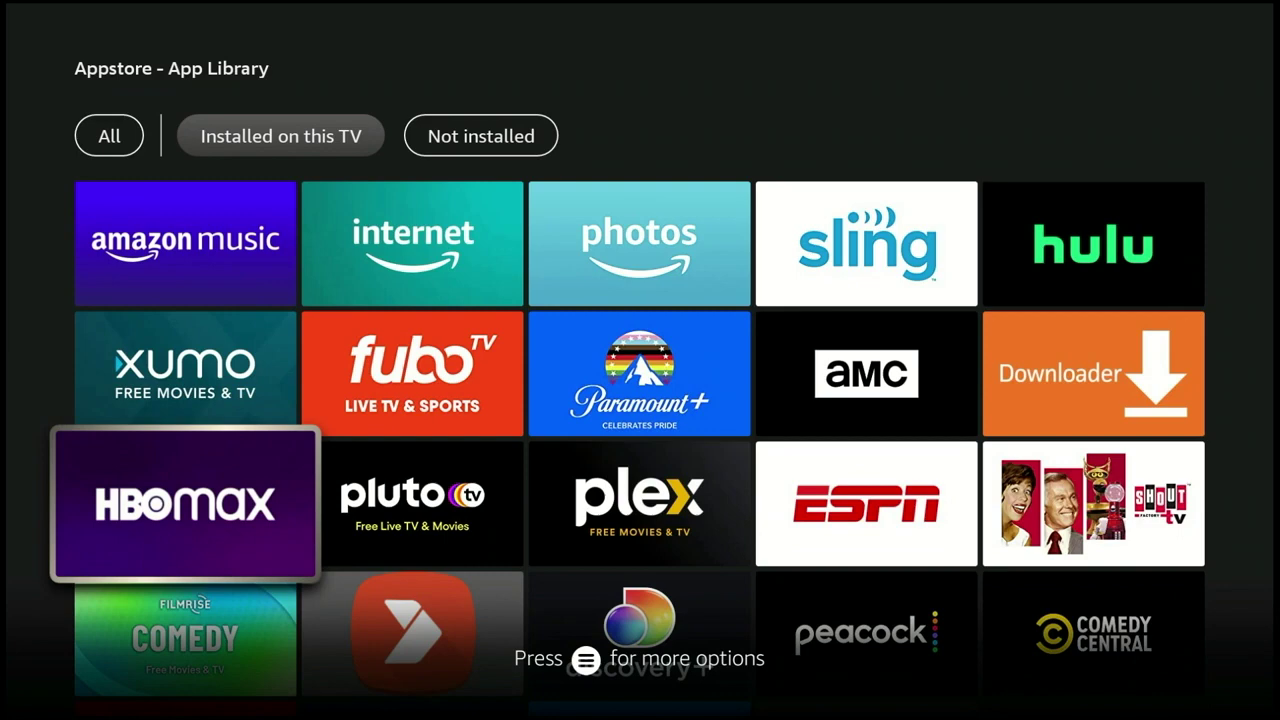
Switch the App Library filter to 'Not installed'.
key("Up")
key("Up")
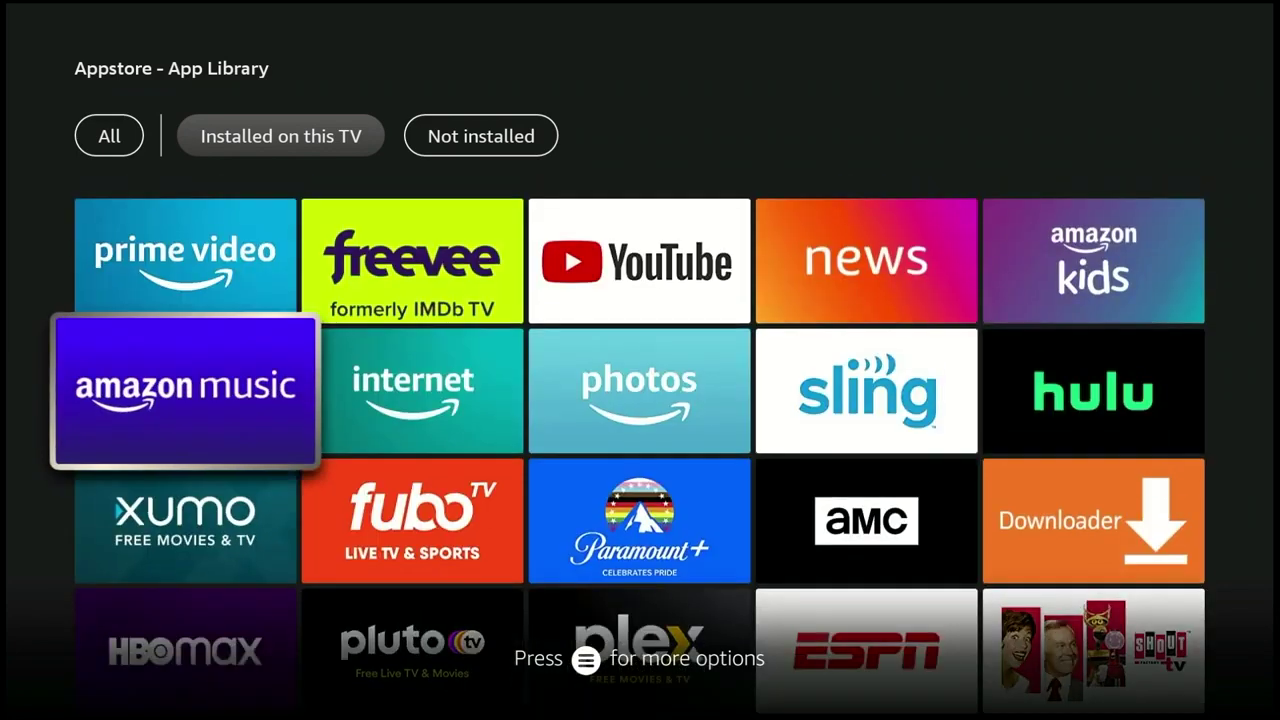
key("Up")
key("Up")
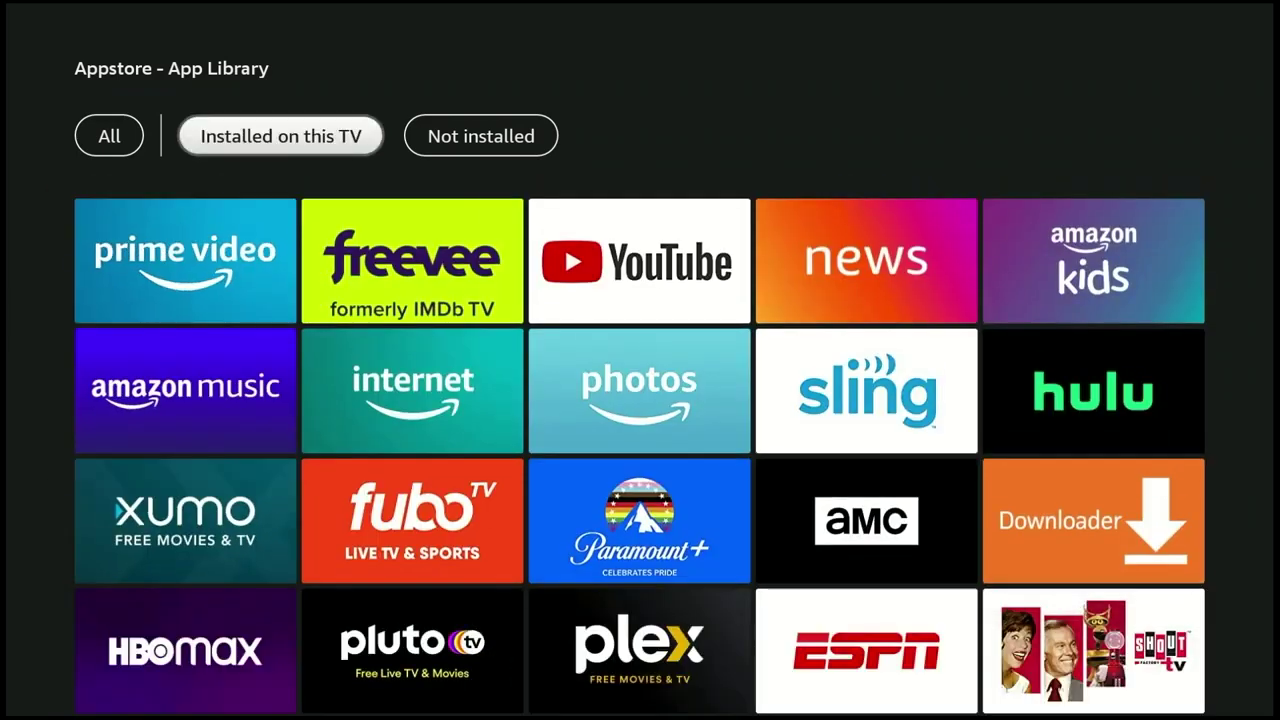
key("Right")
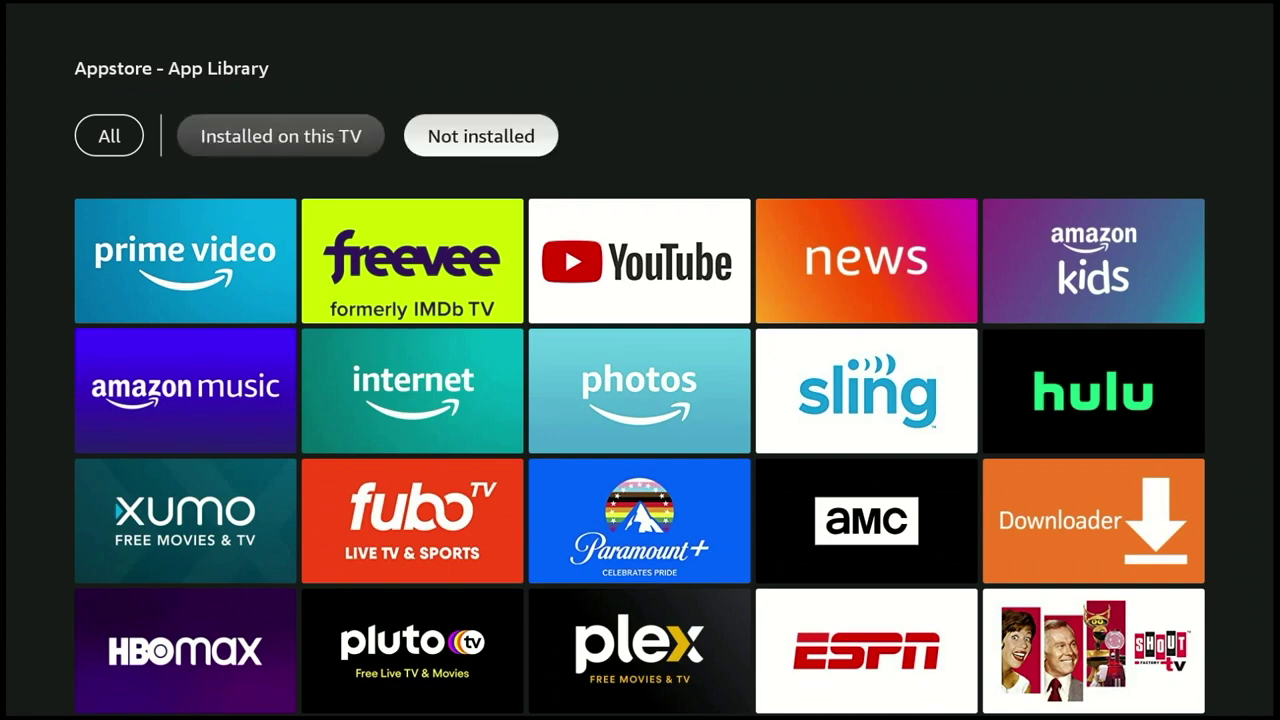
key("Return")
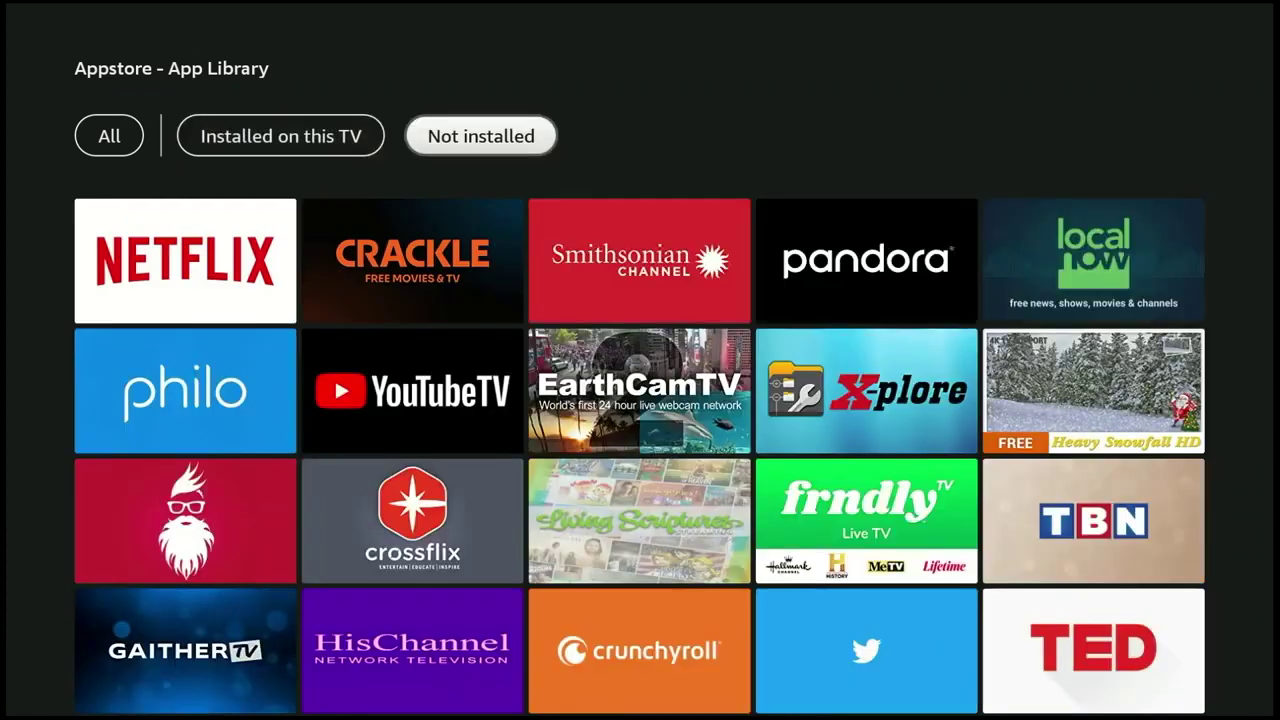
Scroll to the end of the not-installed apps and back up toward the All filter.
key("Down")
key("Down")
key("Down")
key("Down")
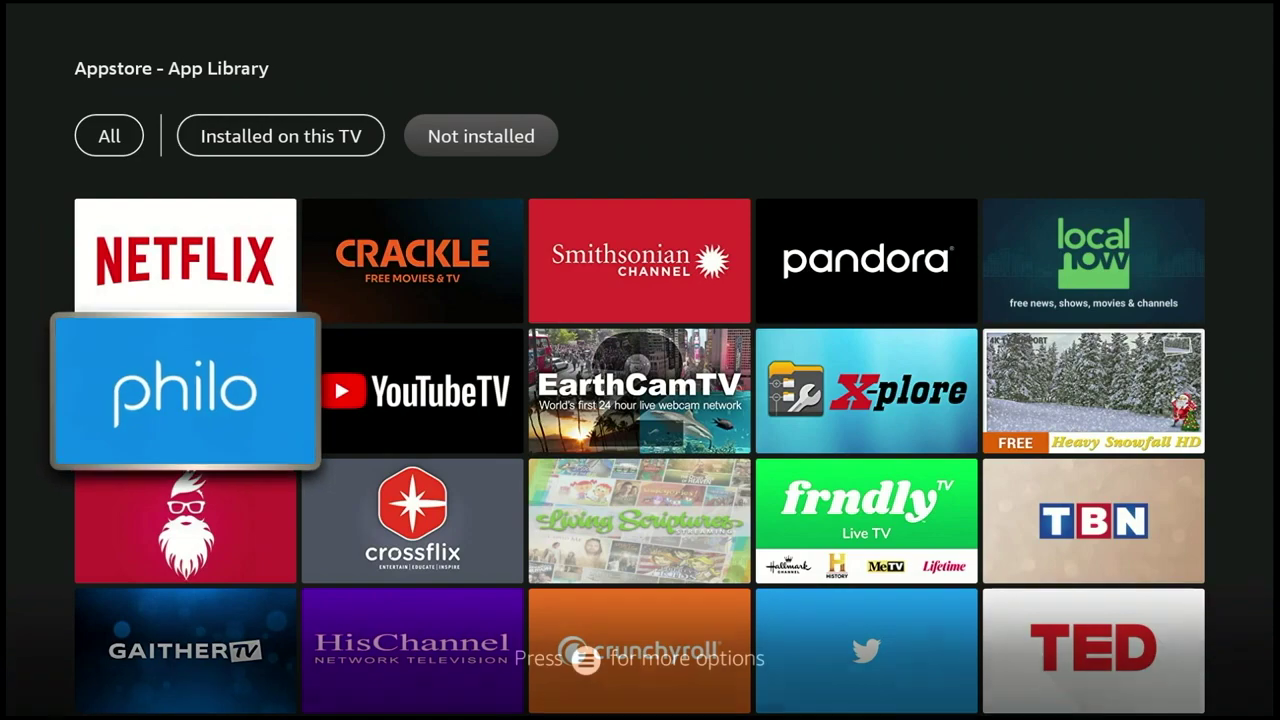
key("Down")
key("Down")
key("Down")
key("Down")
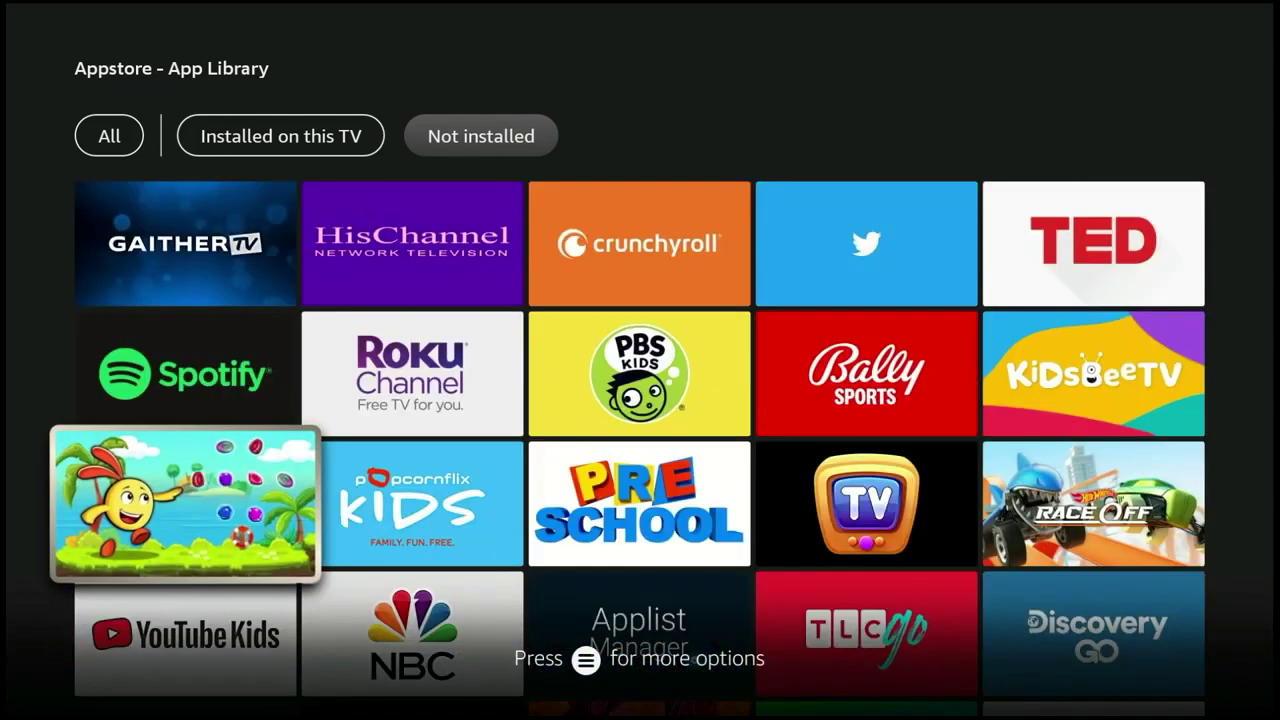
key("Down")
key("Down")
key("Down")
key("Down")
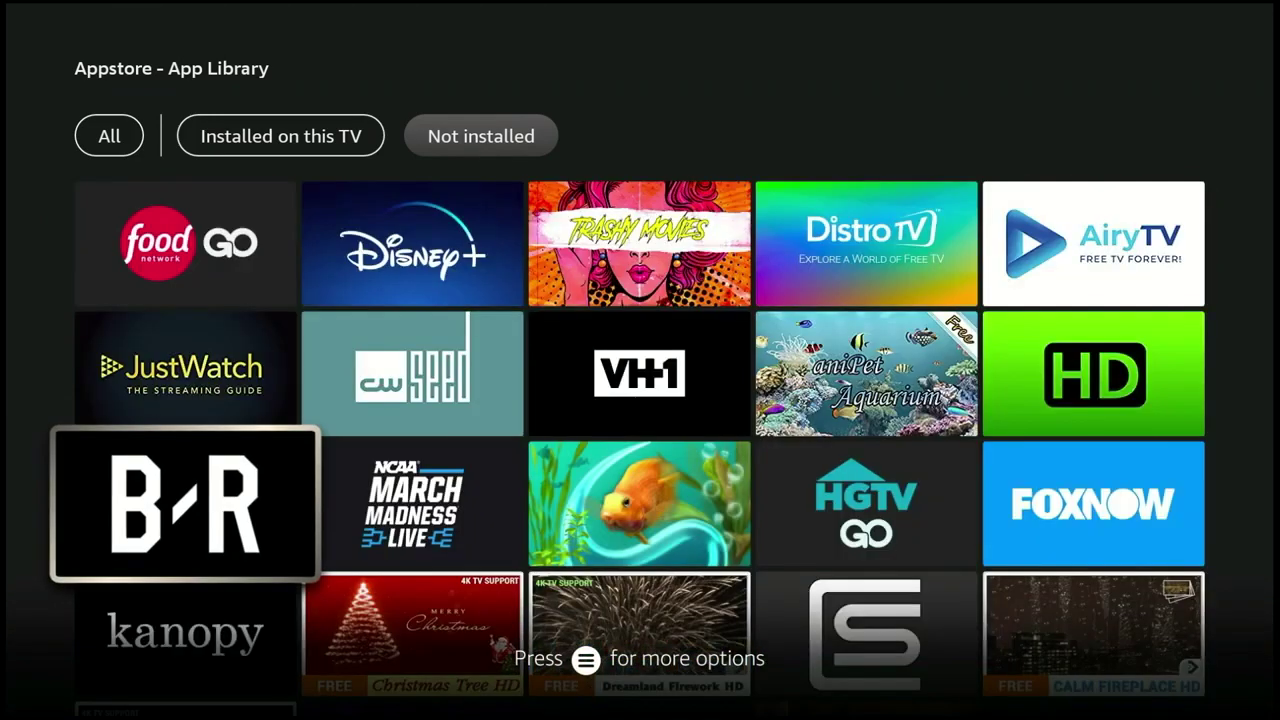
key("Down")
key("Down")
key("Down")
key("Down")
key("Down")
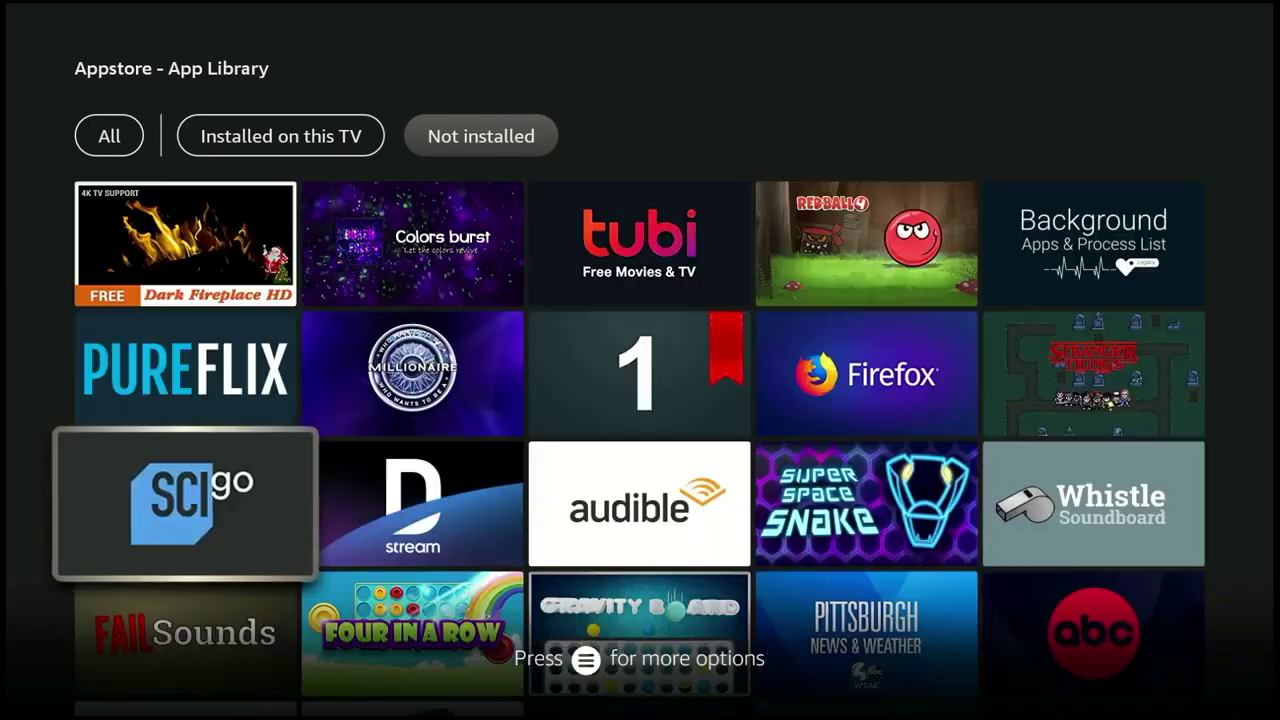
key("Down")
key("Down")
key("Down")
key("Down")
key("Down")
key("Down")
key("Down")
key("Down")
key("Down")
key("Down")
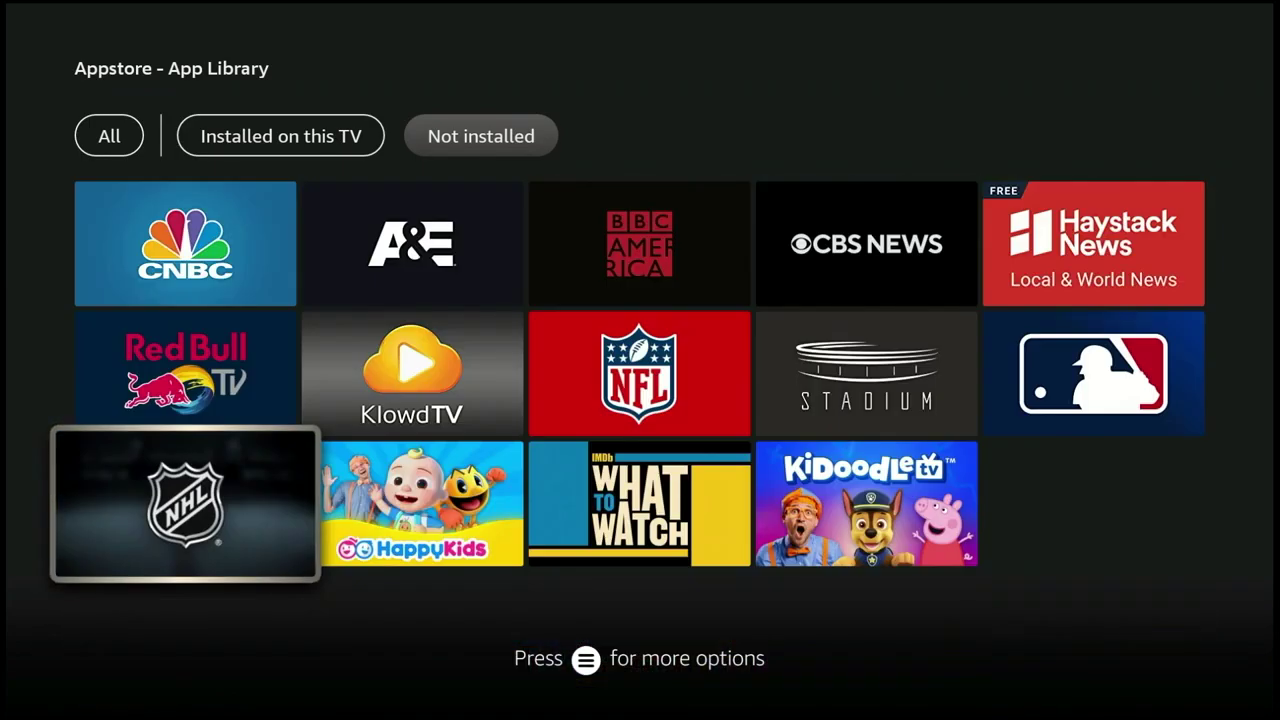
key("Up")
key("Up")
key("Up")
key("Up")
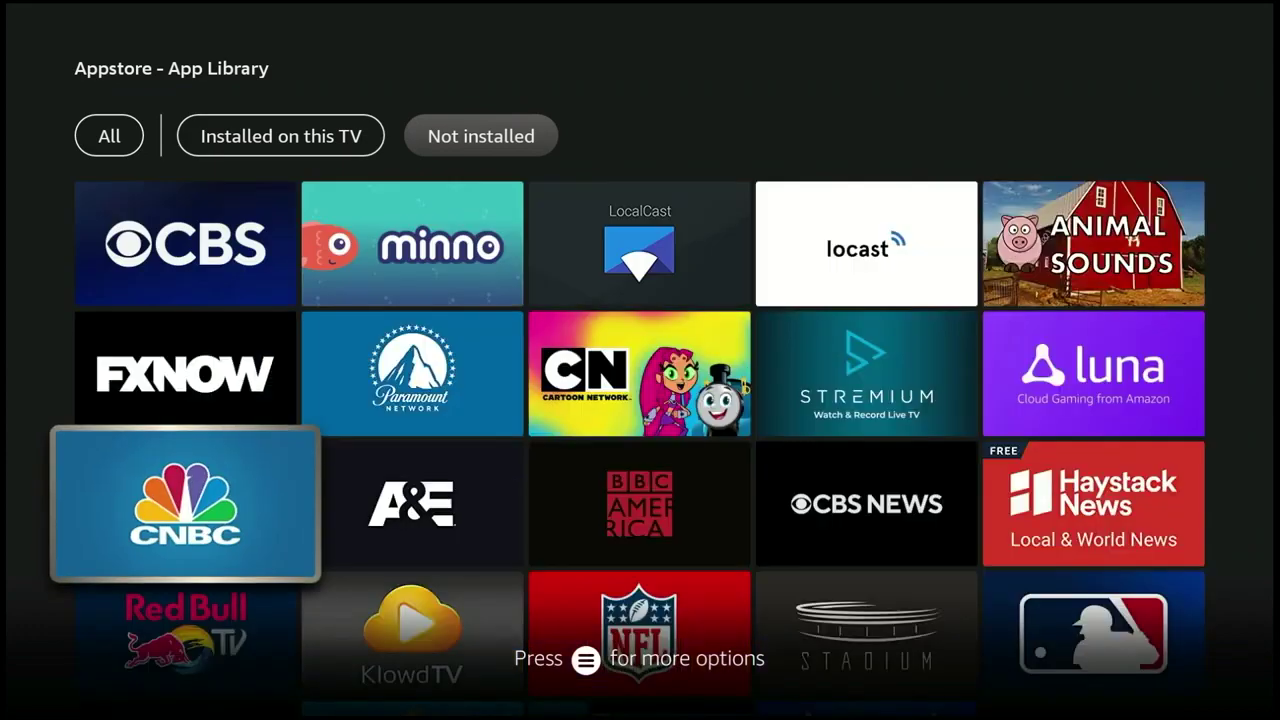
key("Up")
key("Up")
key("Up")
key("Up")
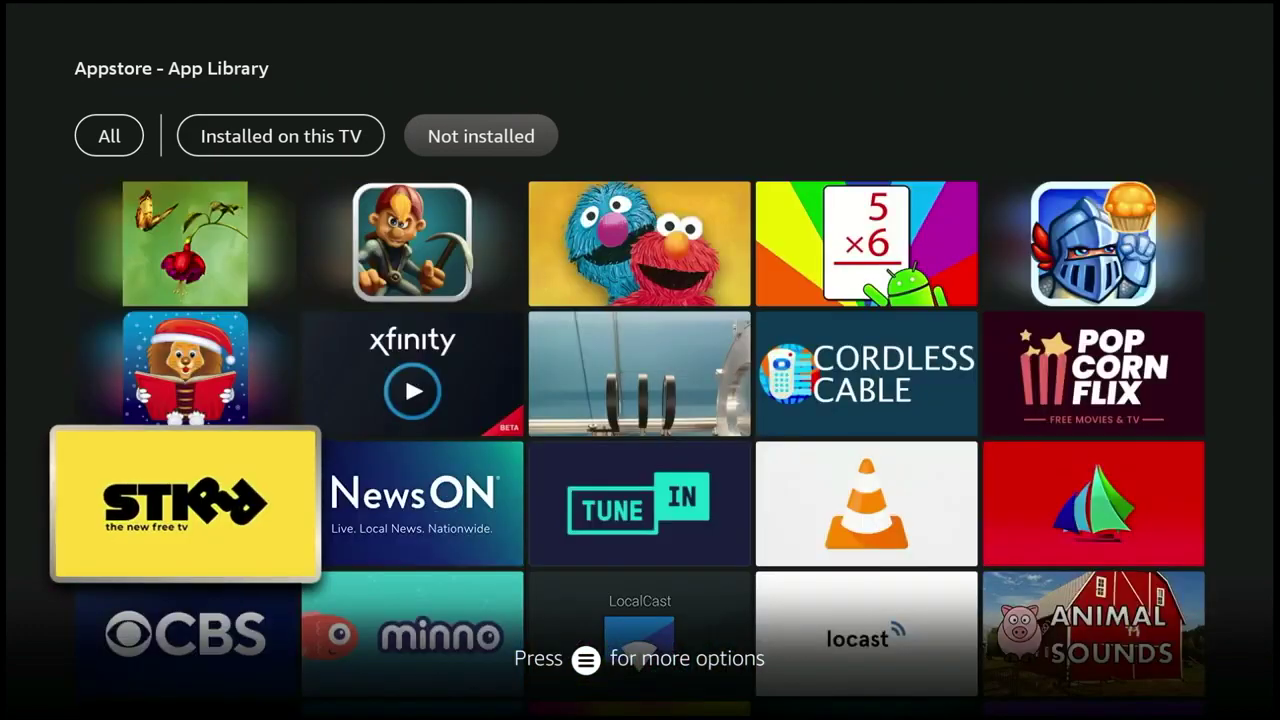
key("Up")
key("Up")
key("Up")
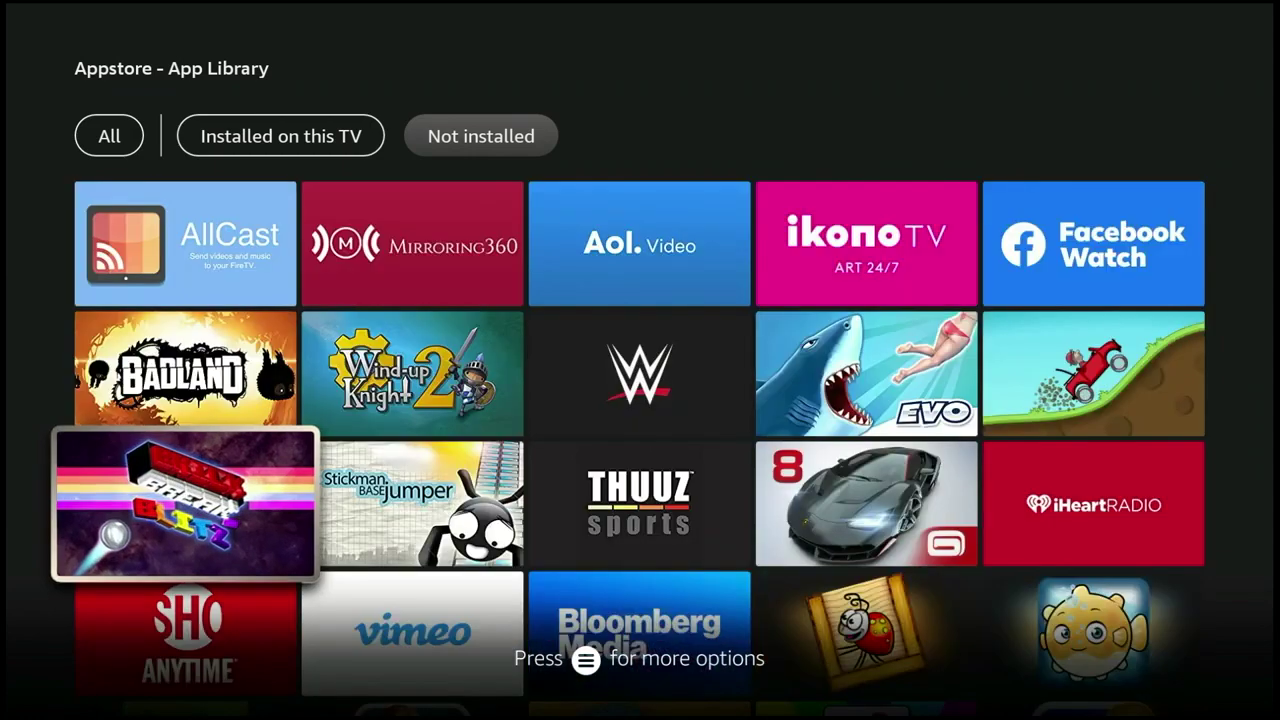
key("Up")
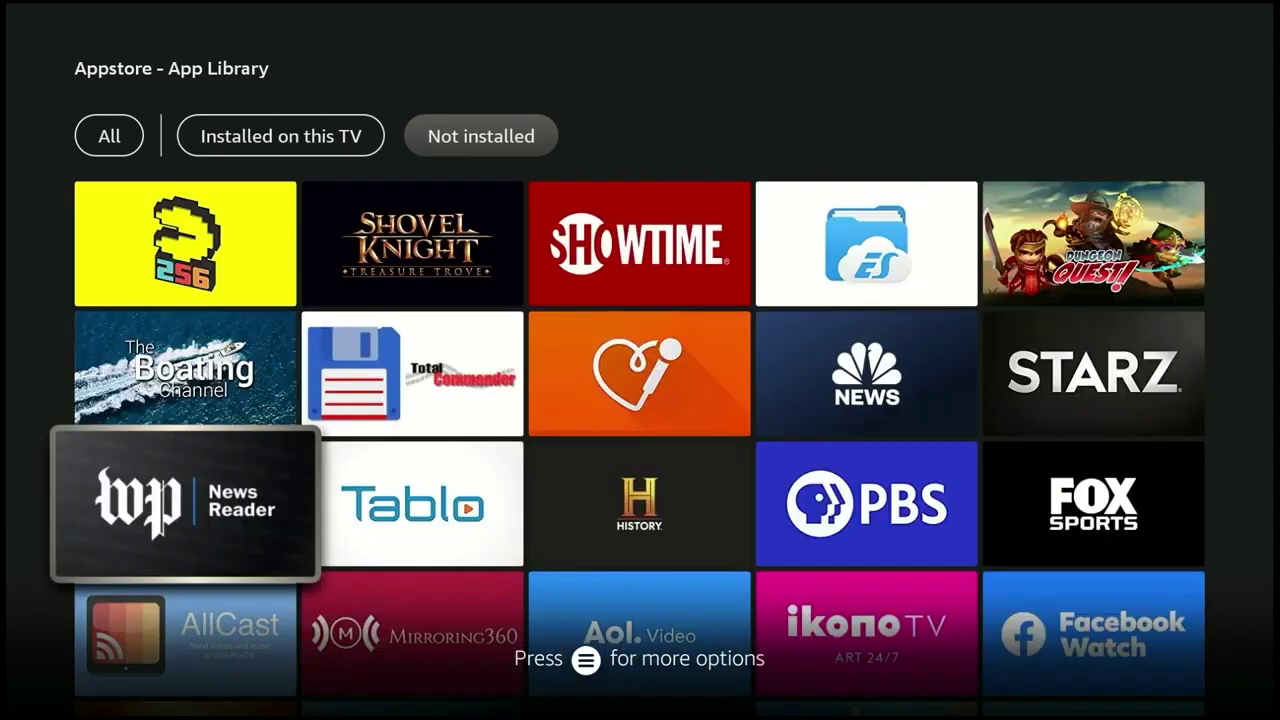
key("Up")
key("Up")
key("Up")
key("Up")
key("Up")
key("Up")
key("Up")
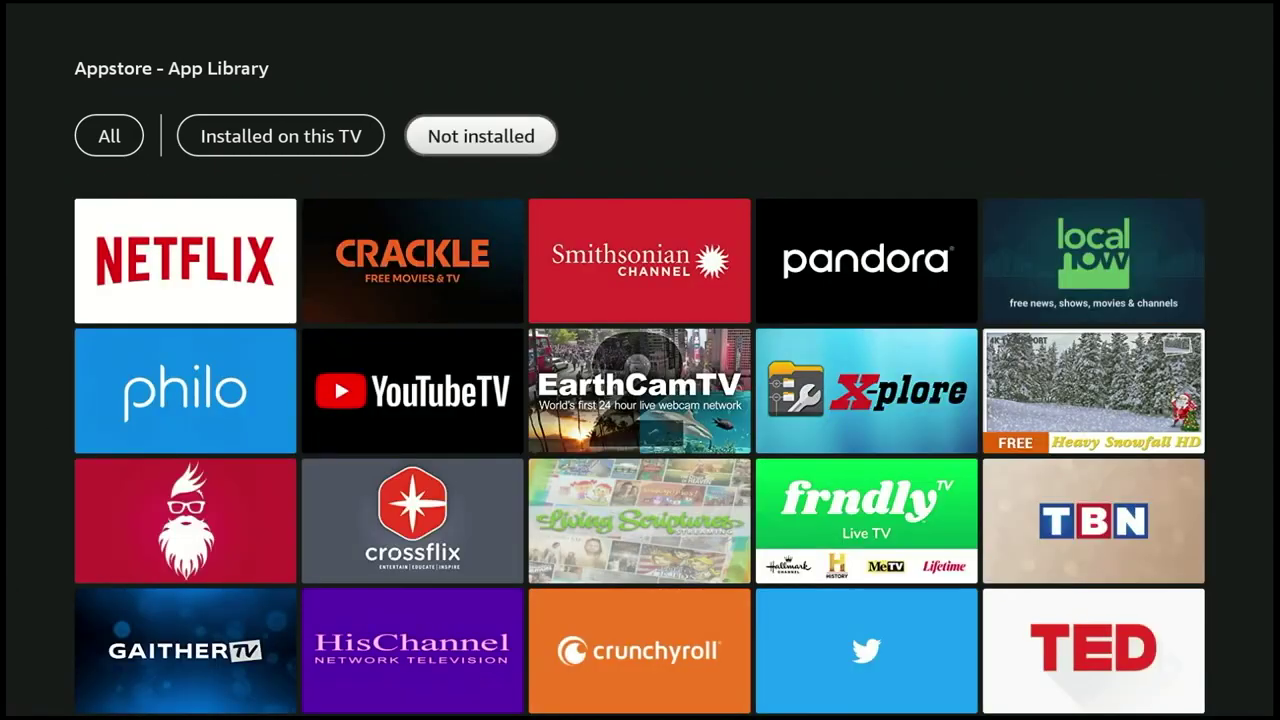
key("Left")
key("Left")
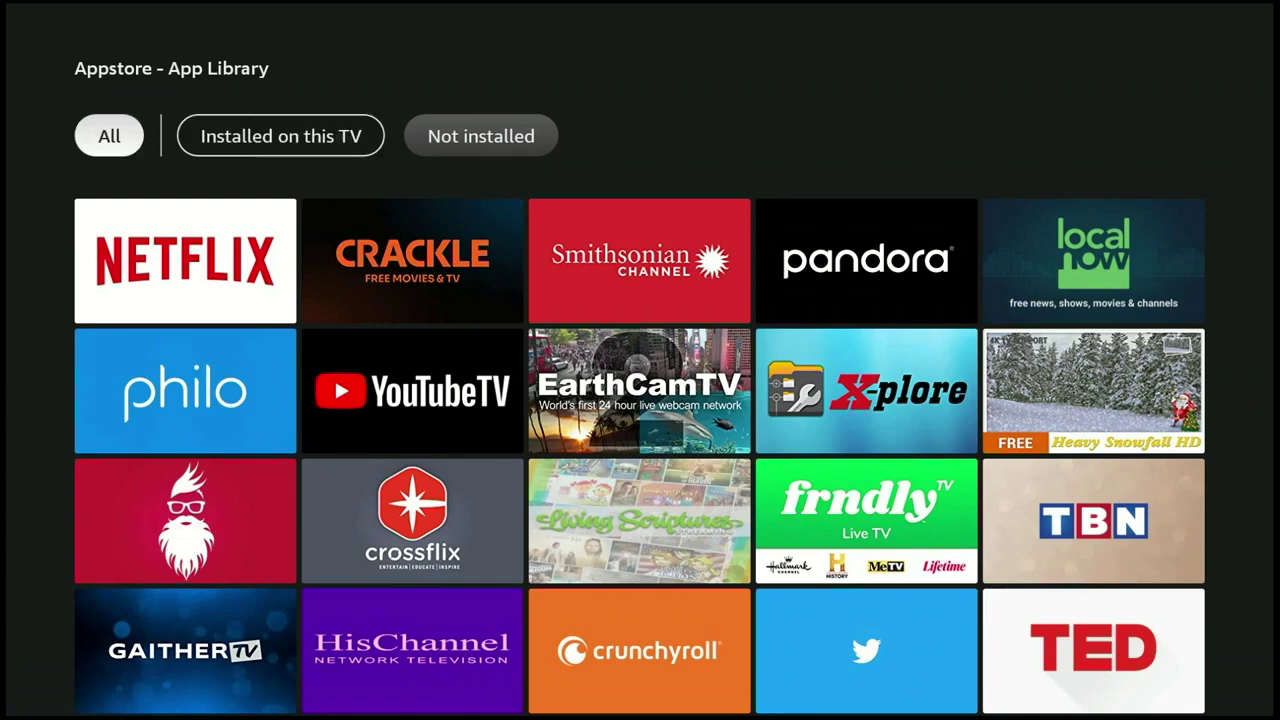
Switch to the All filter, browse down to Tubi, then return to the Luna banner.
key("Return")
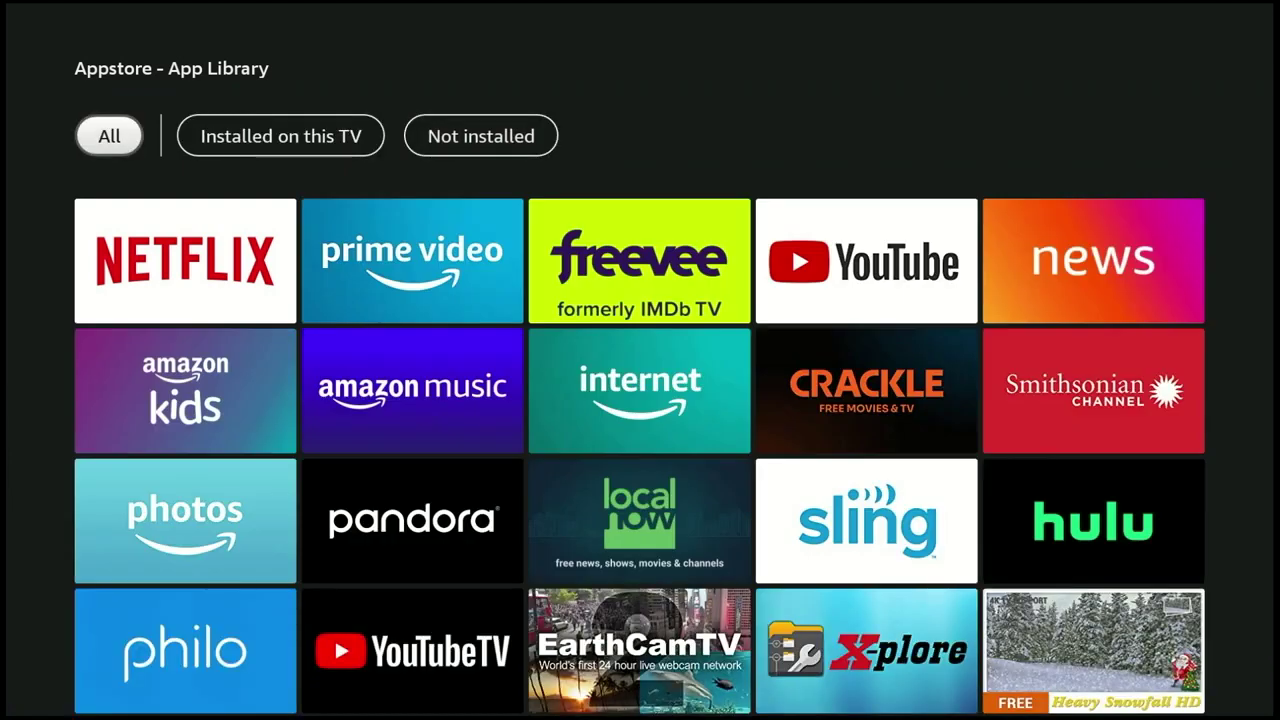
key("Down")
key("Down")
key("Down")
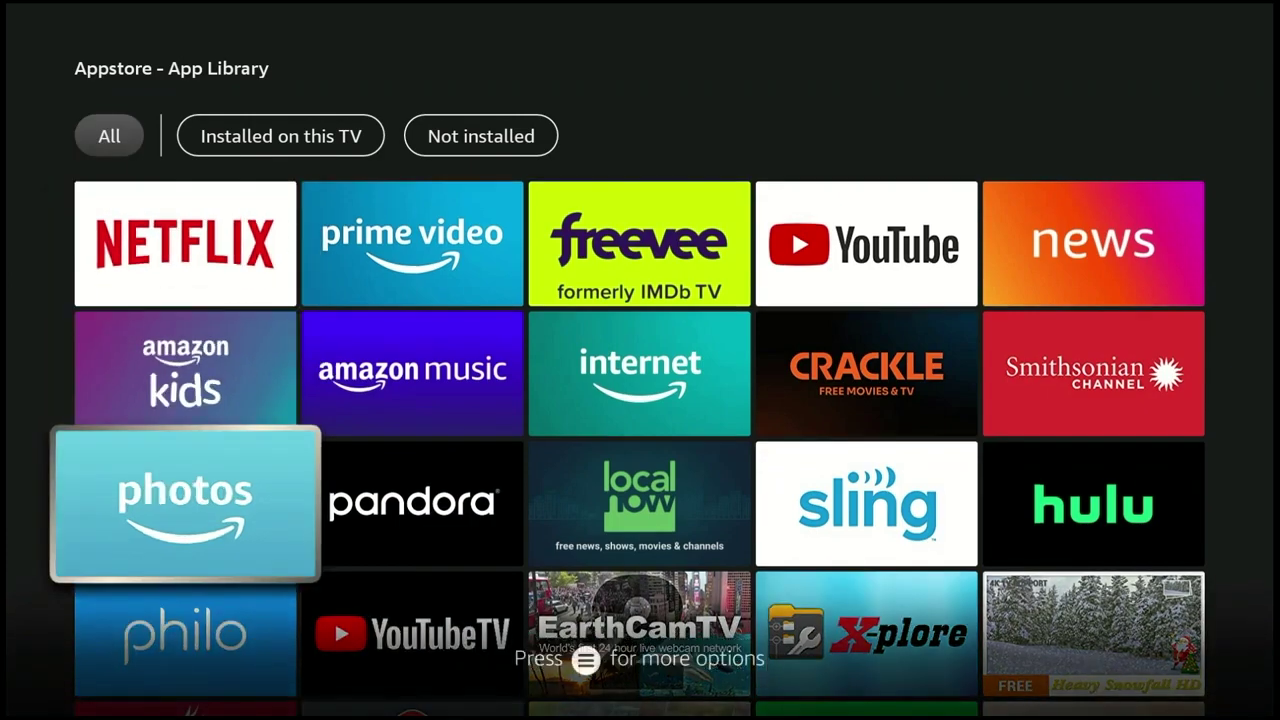
key("Down")
key("Down")
key("Down")
key("Down")
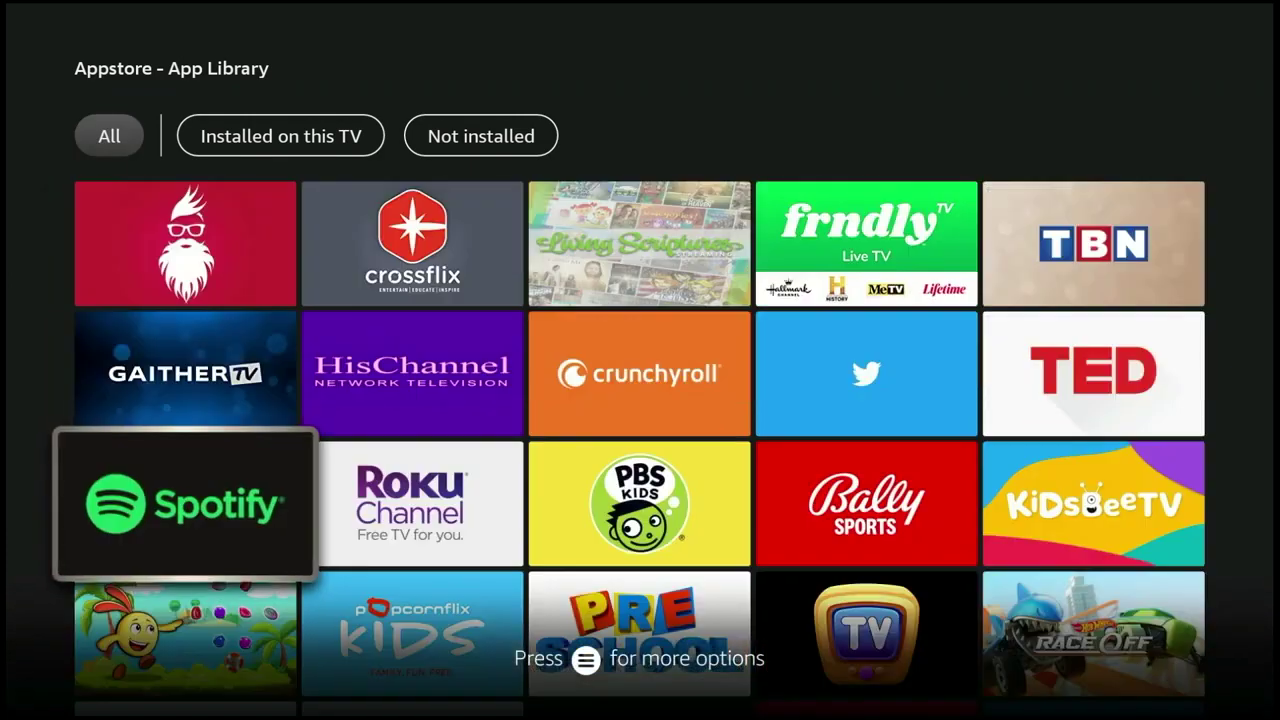
key("Down")
key("Down")
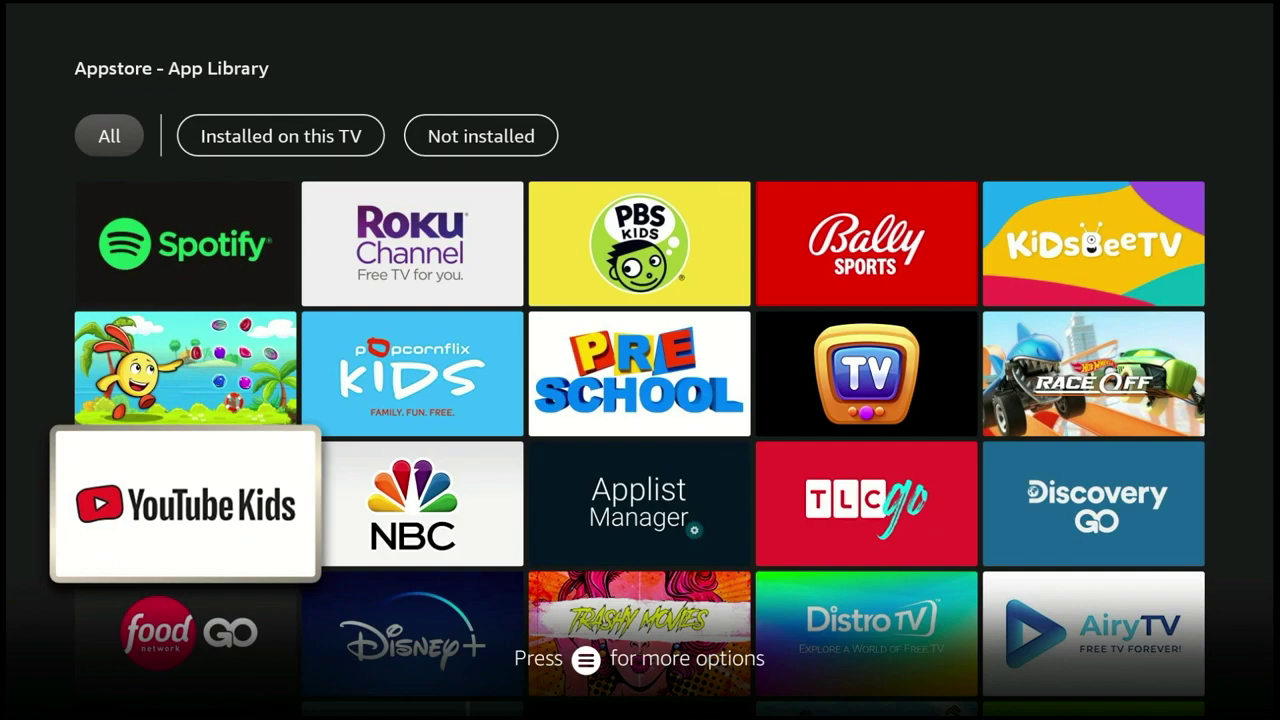
key("Down")
key("Down")
key("Down")
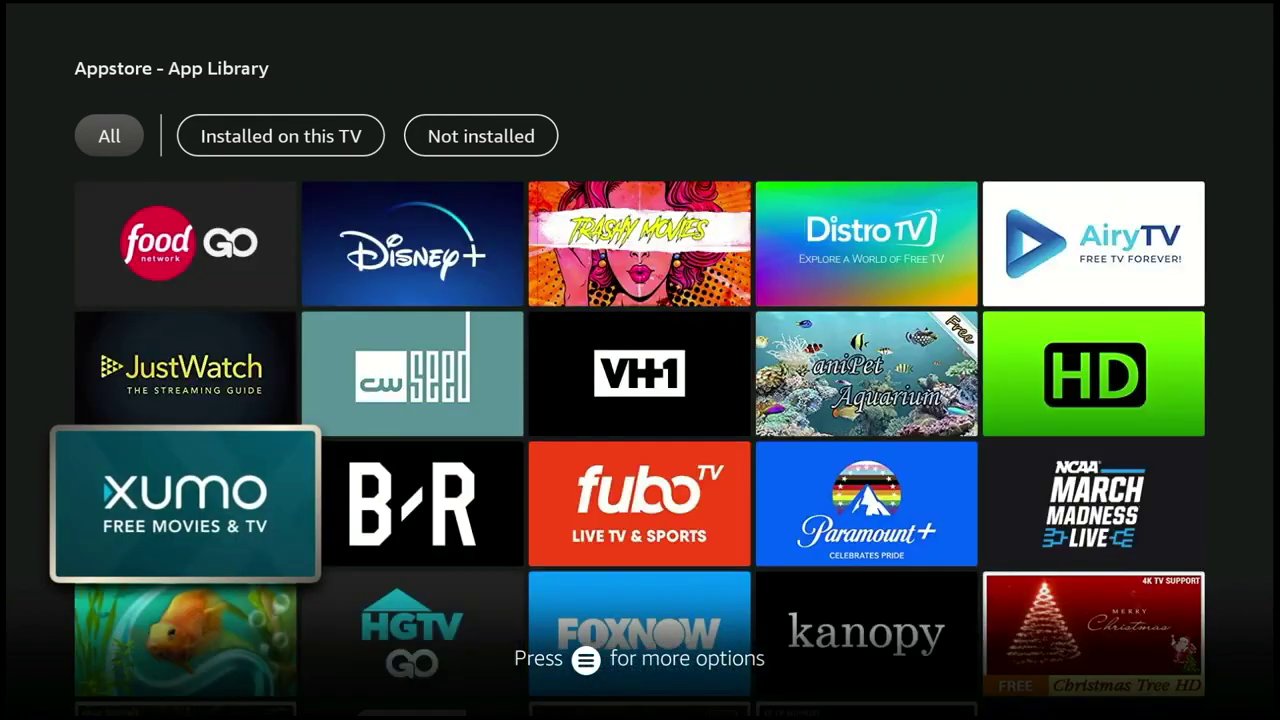
key("Down")
key("Down")
key("Down")
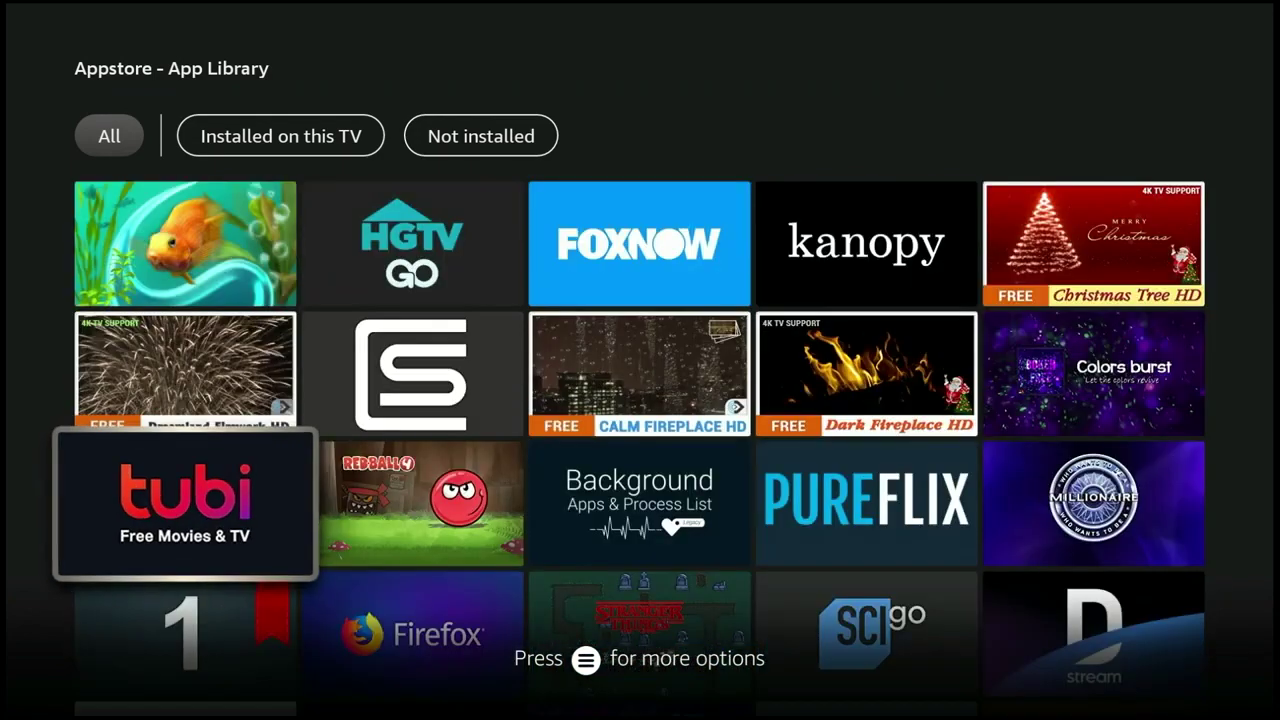
key("Down")
key("Down")
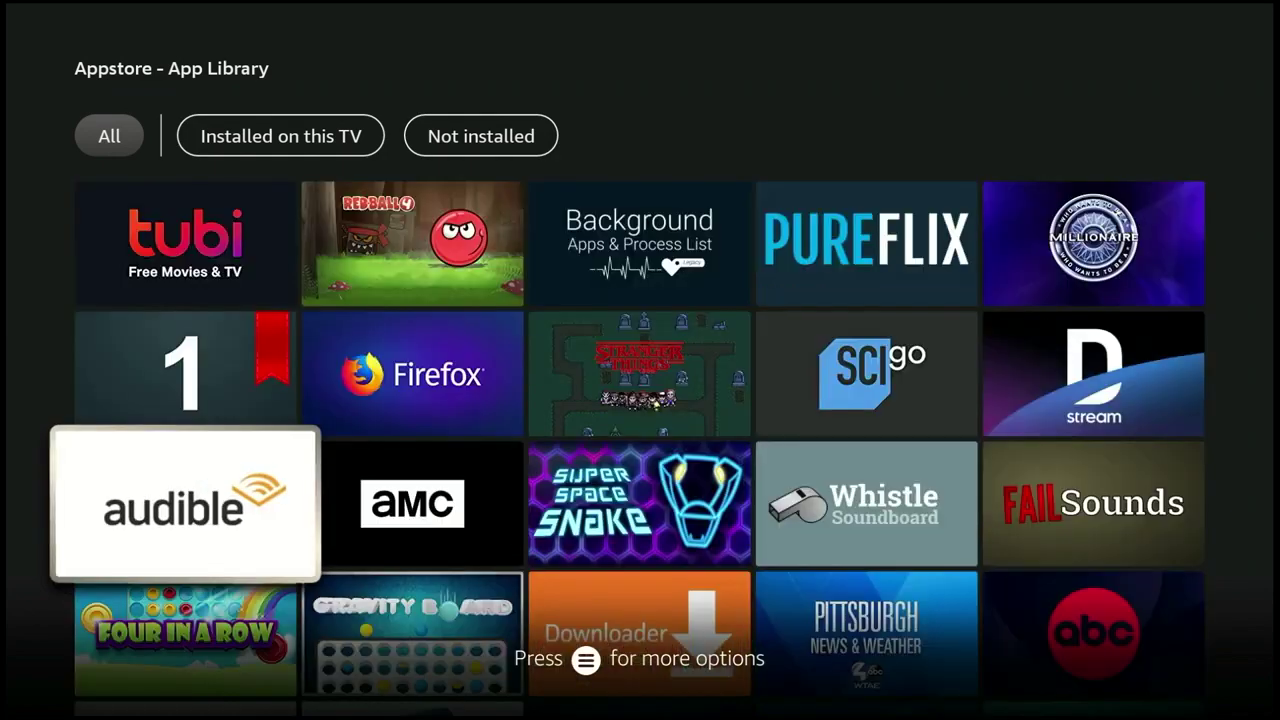
key("Escape")
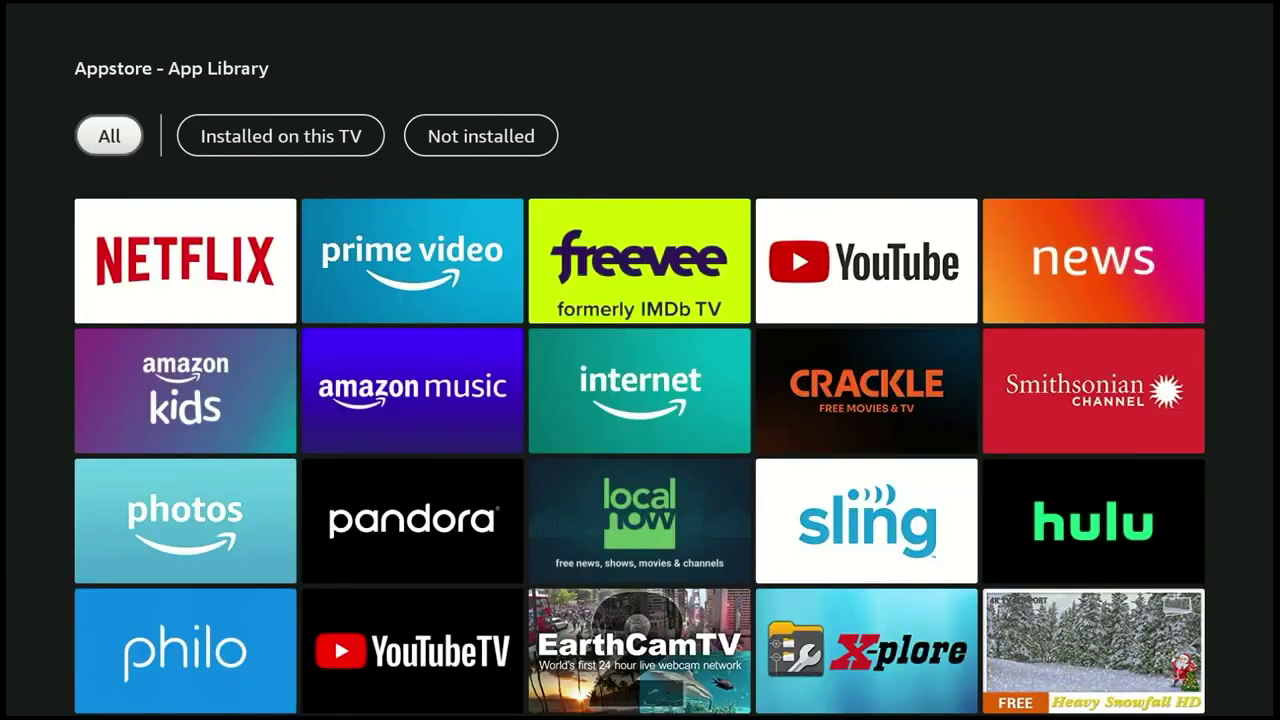
key("Up")
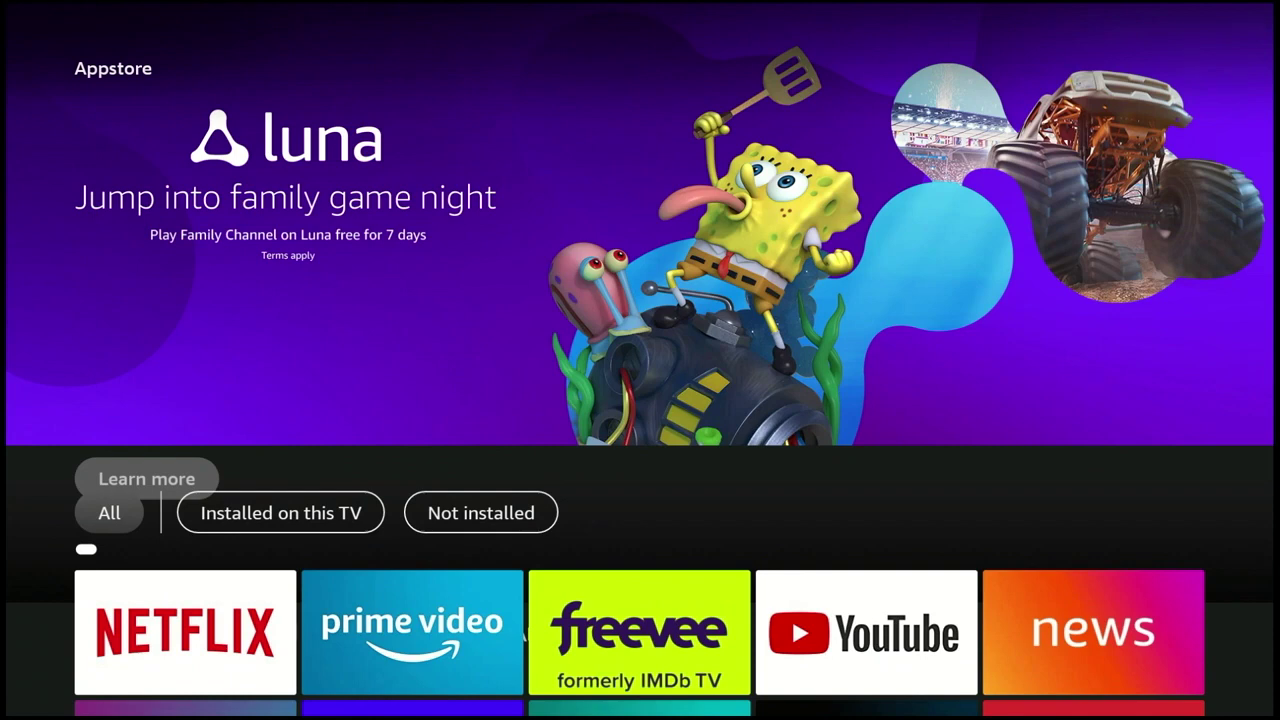
Back out to the home screen and move along the favourites past news to Settings.
key("Escape")
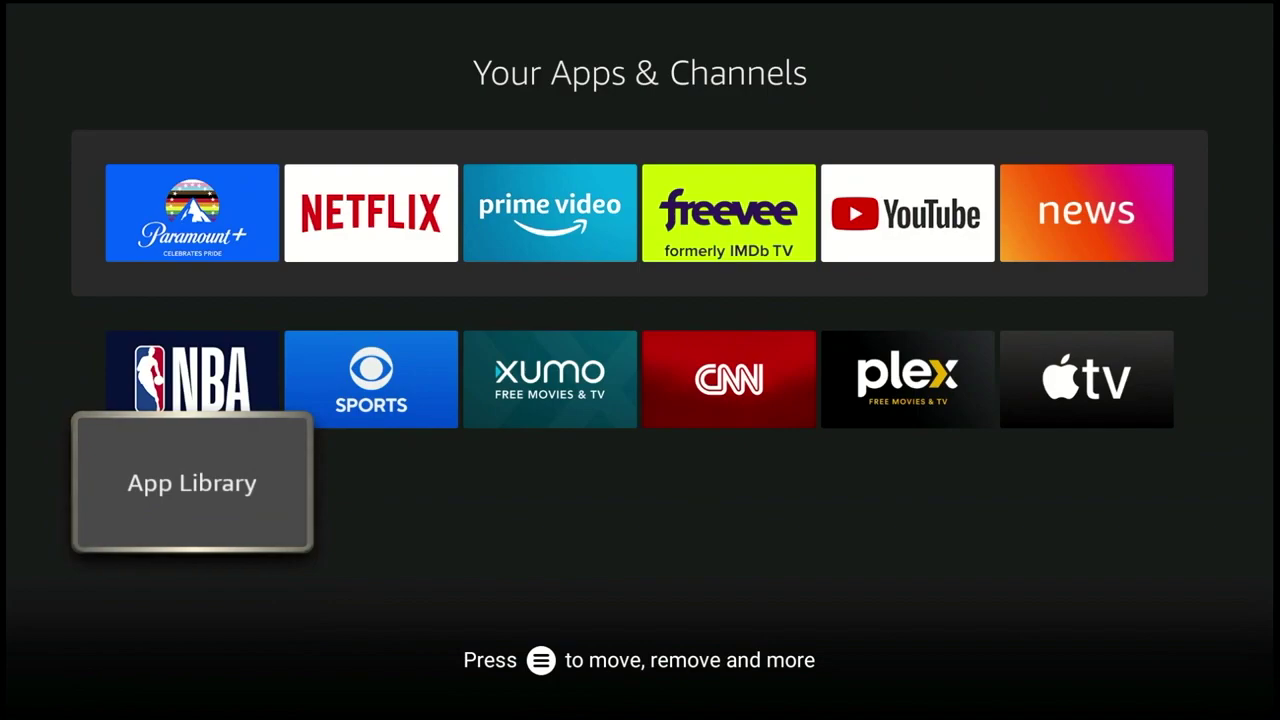
key("Escape")
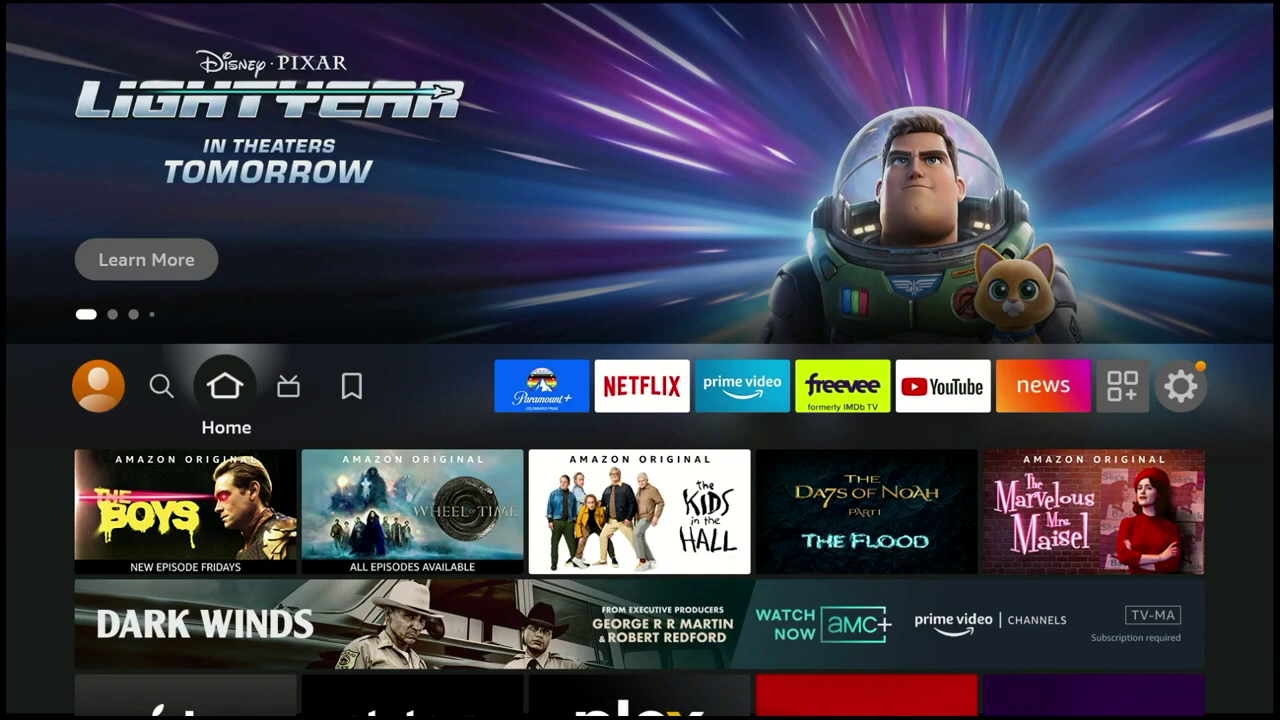
key("Right")
key("Right")
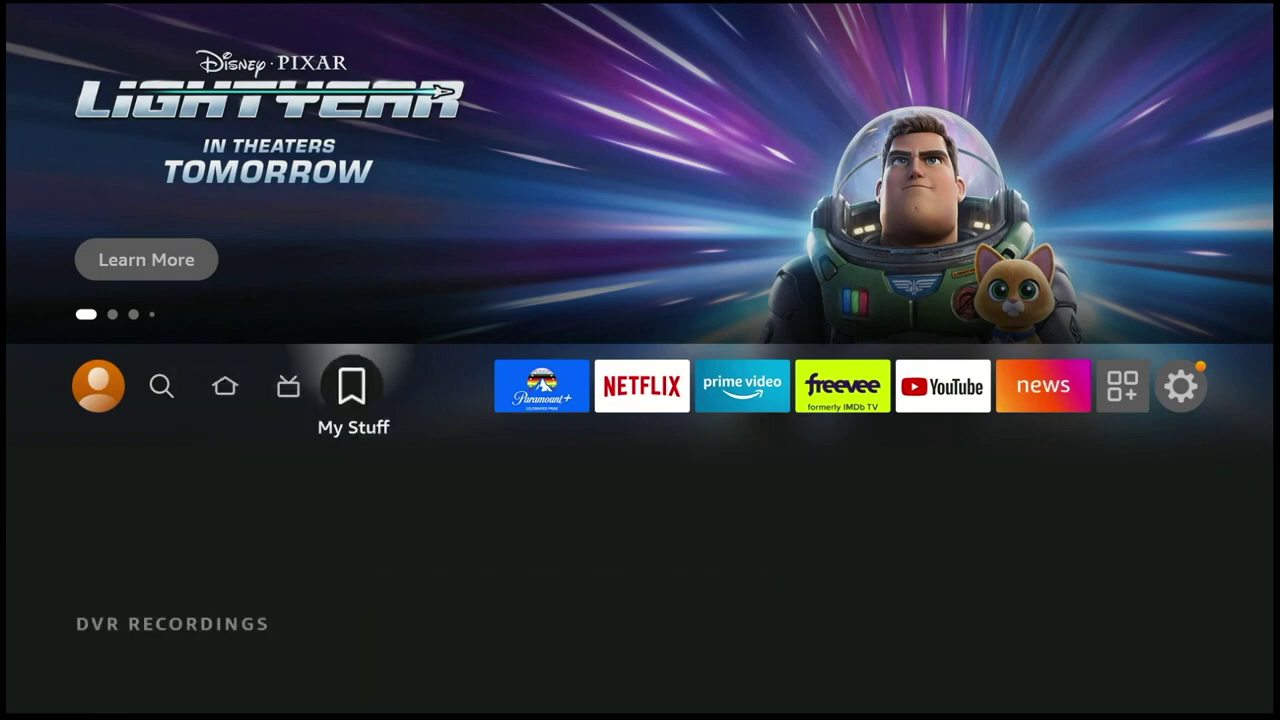
key("Right")
key("Right")
key("Right")
key("Right")
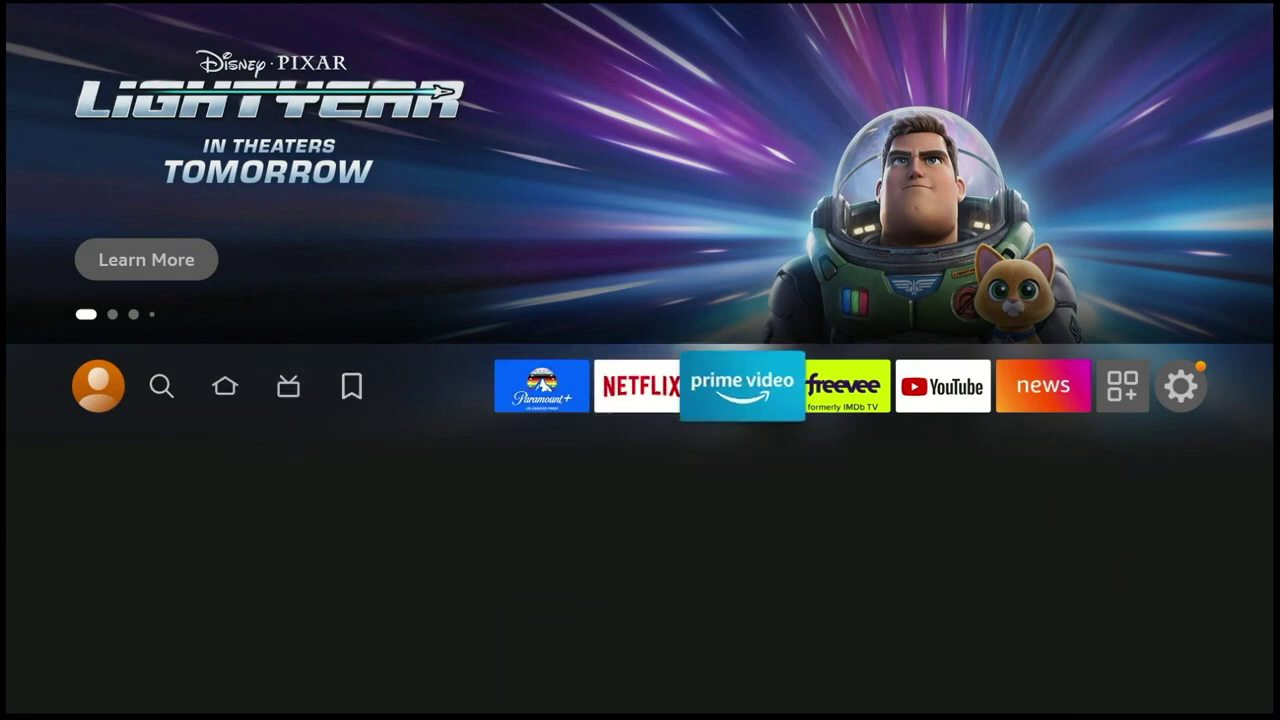
key("Right")
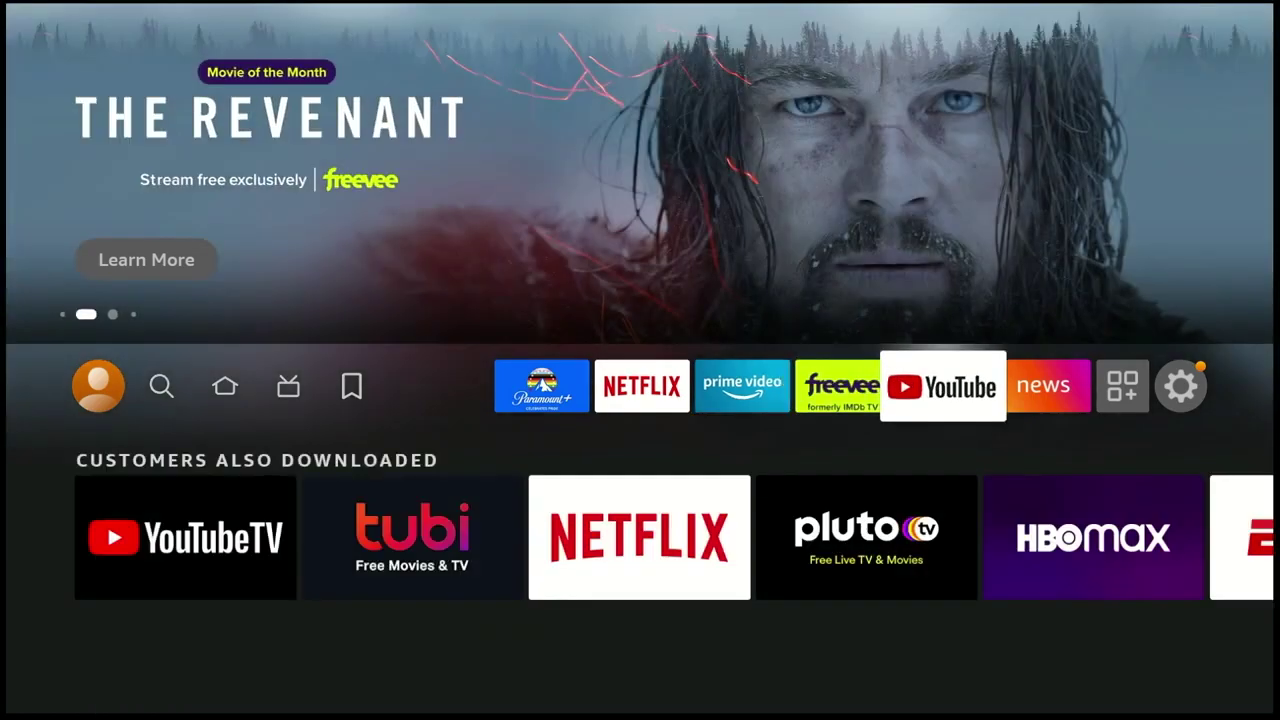
key("Right")
key("Right")
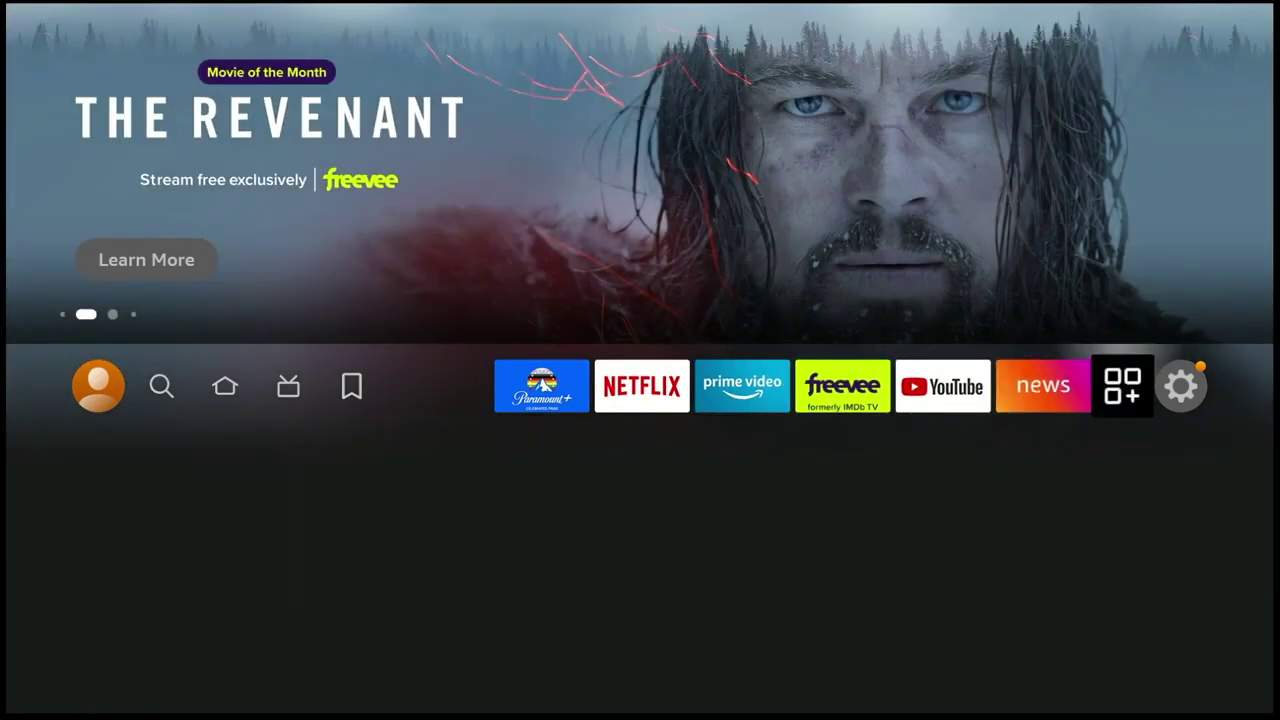
key("Right")
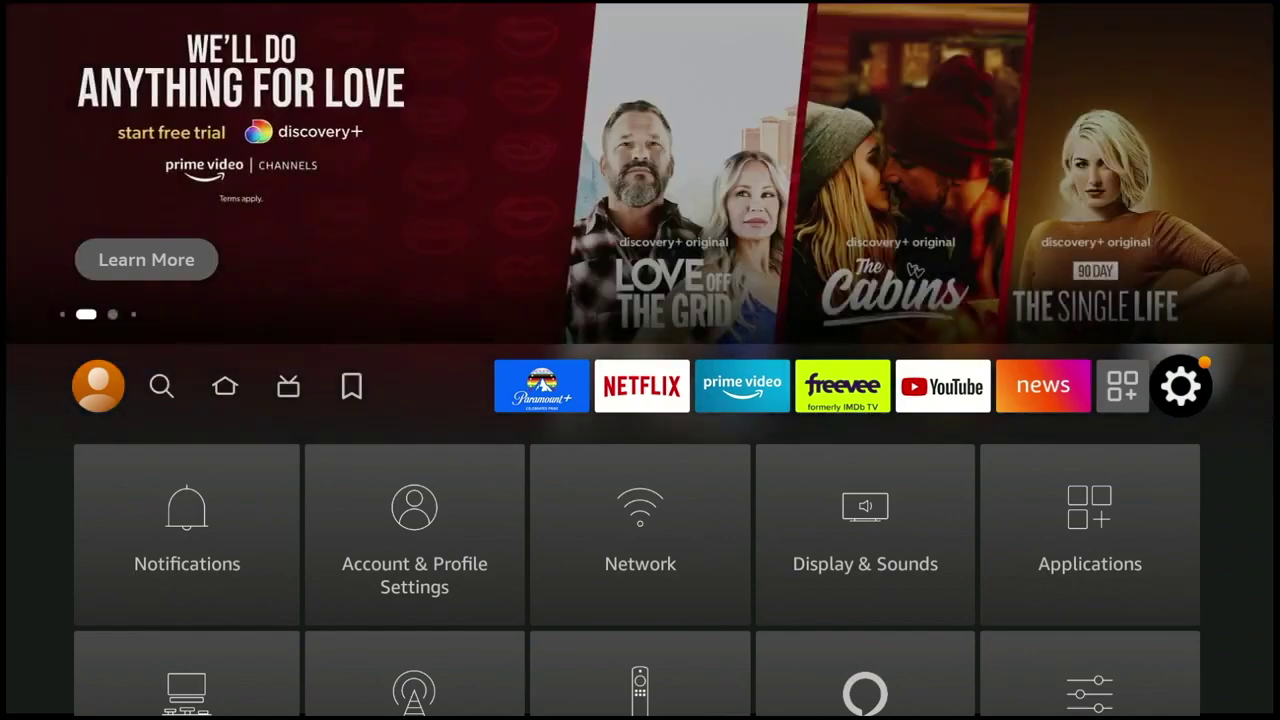
Bring up the Settings grid and open the Applications tile.
key("Down")
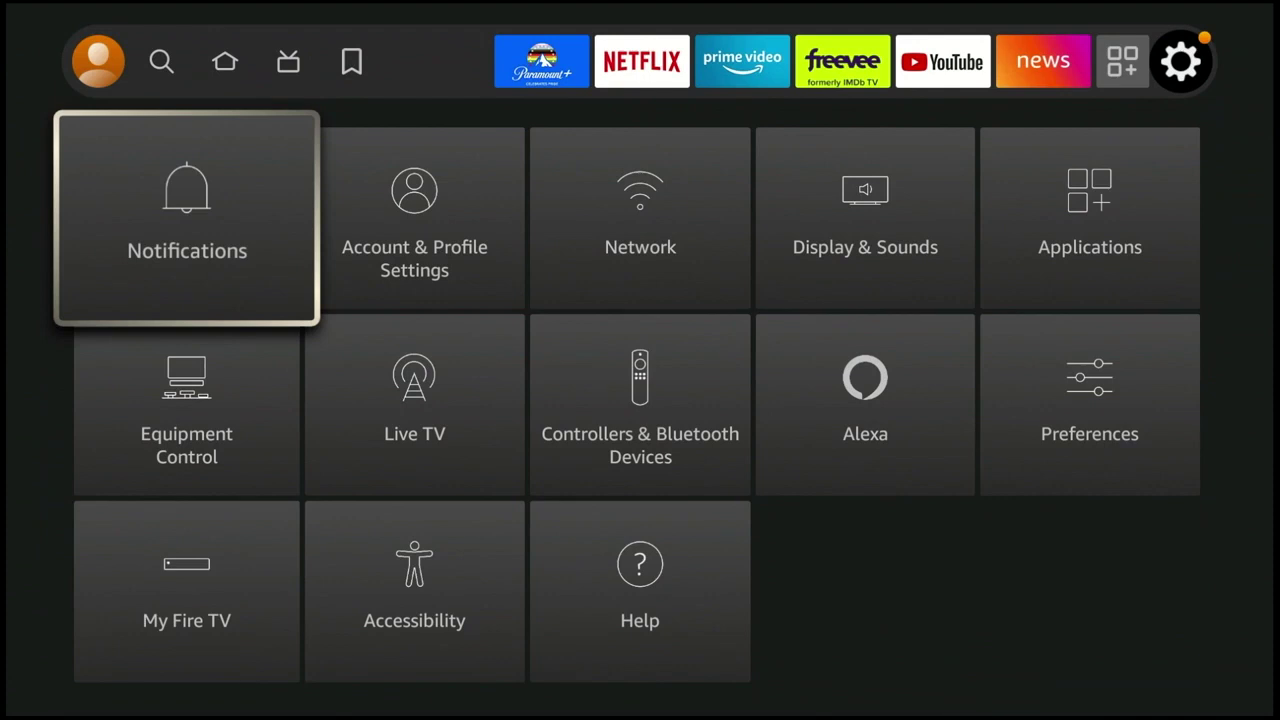
key("Right")
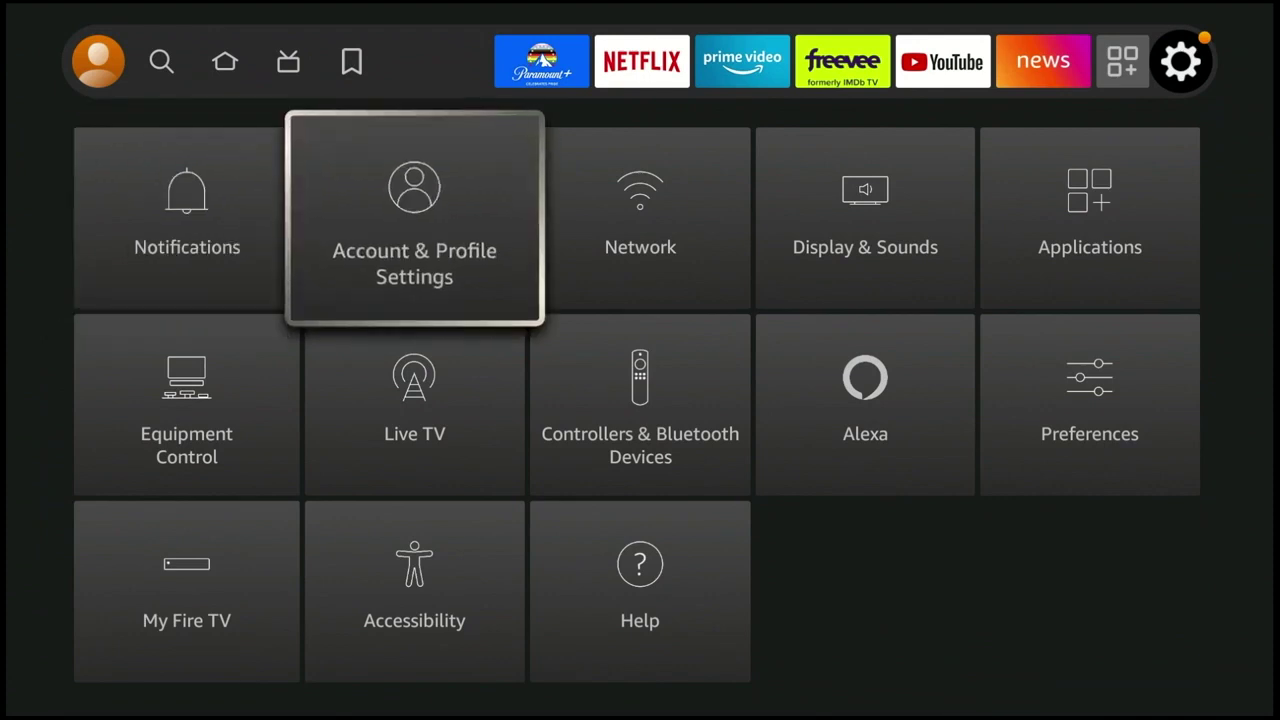
key("Right")
key("Right")
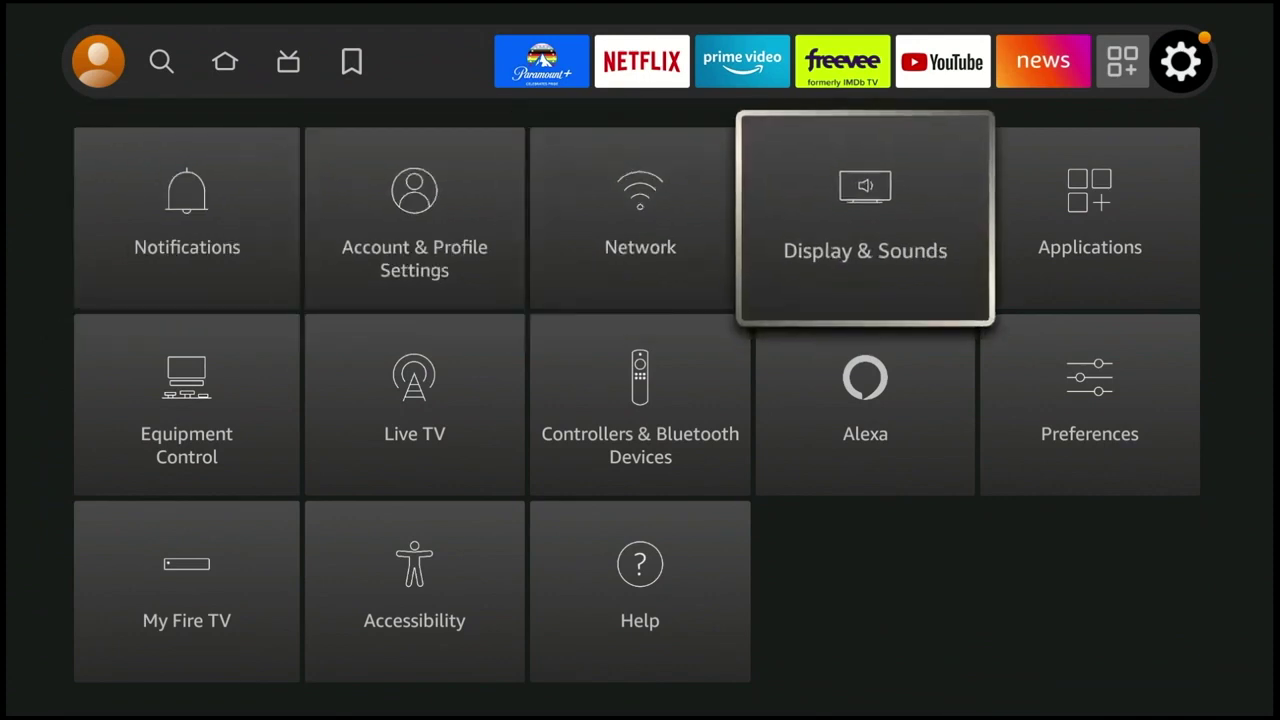
key("Right")
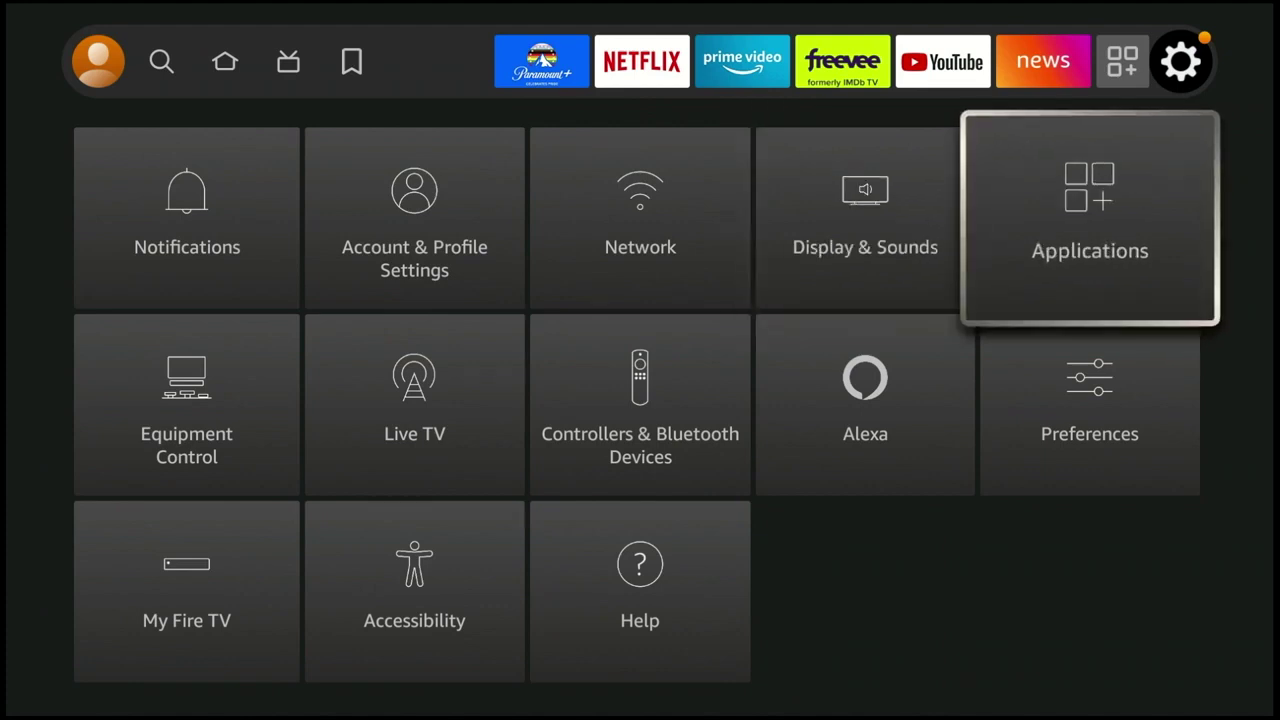
key("Return")
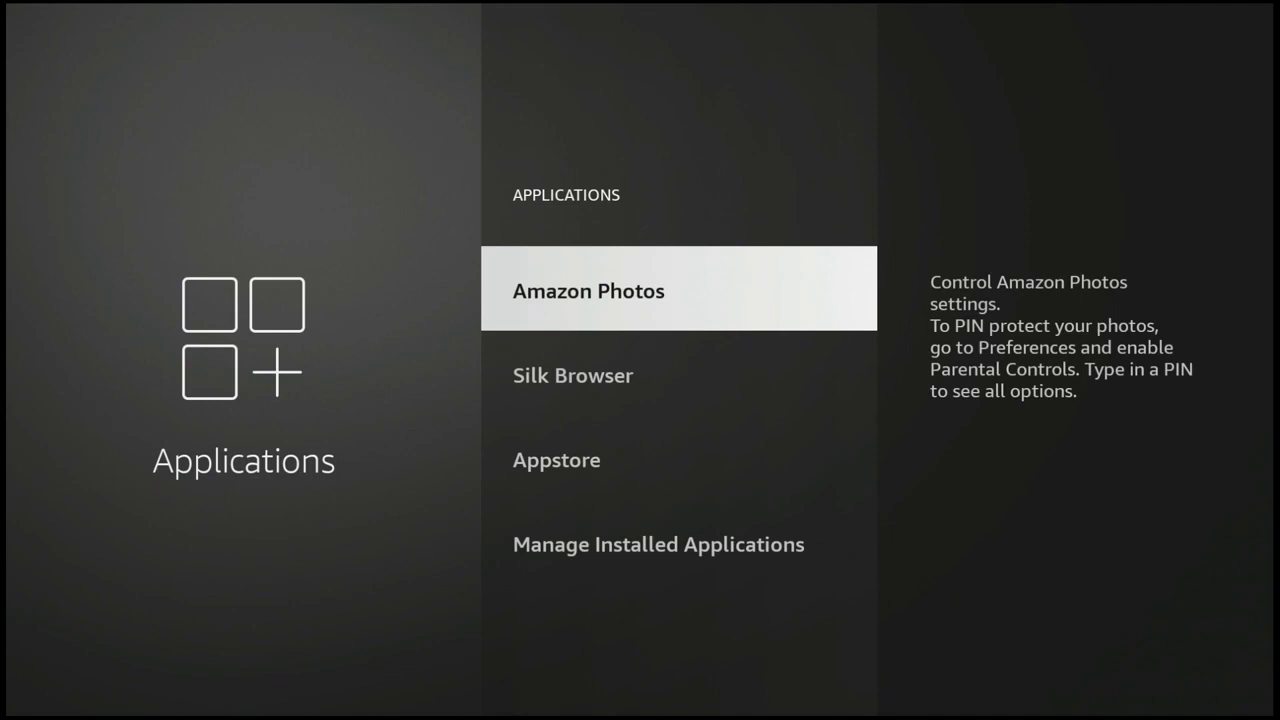
Go past Silk Browser and Appstore to open Manage Installed Applications.
key("Down")
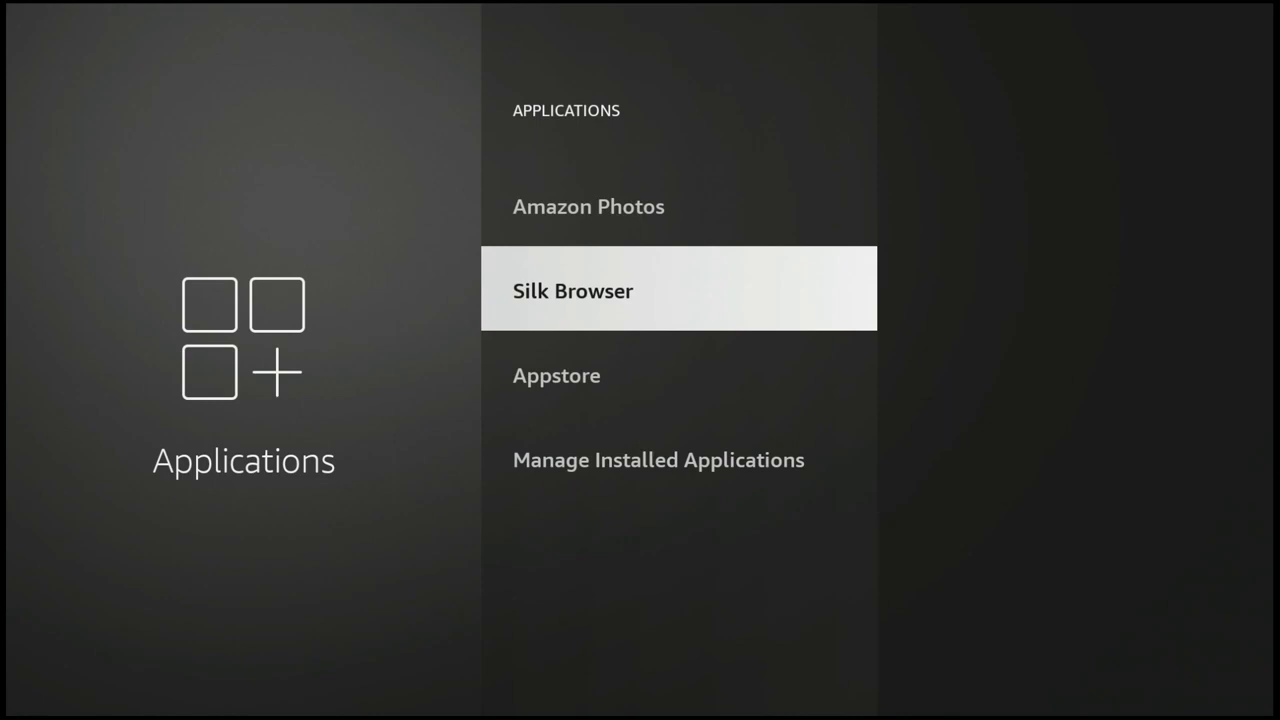
key("Down")
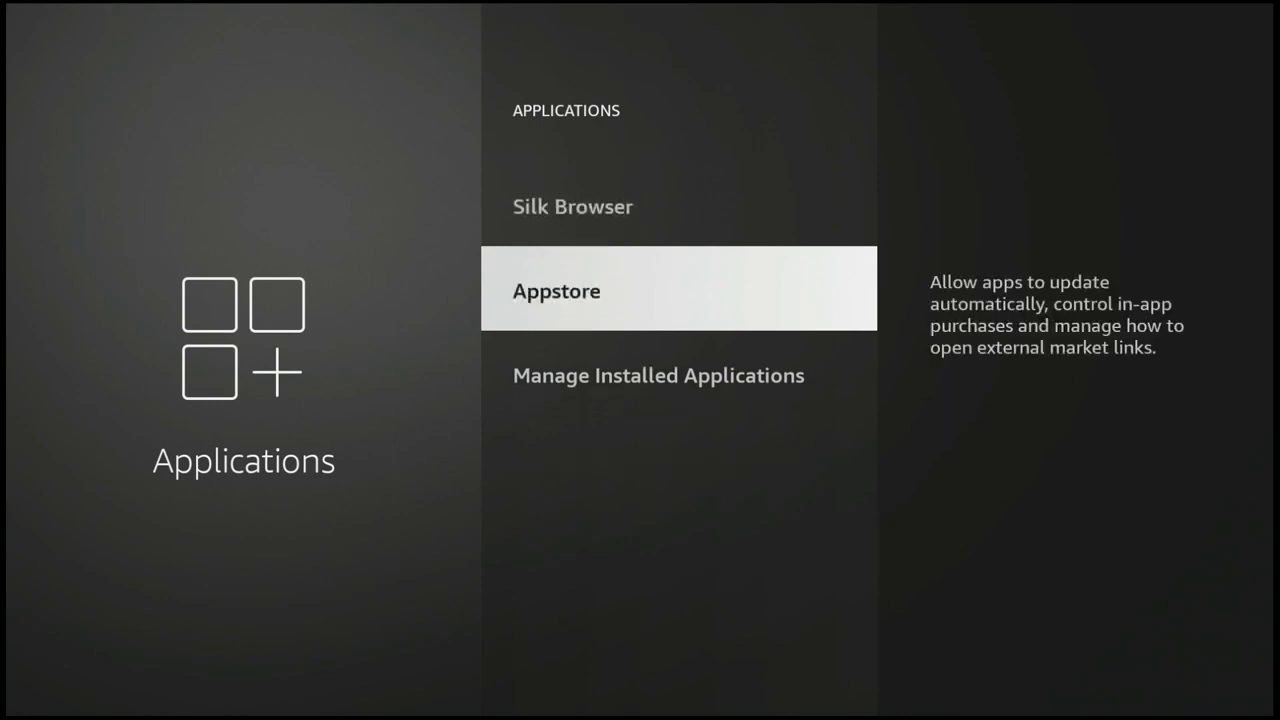
key("Down")
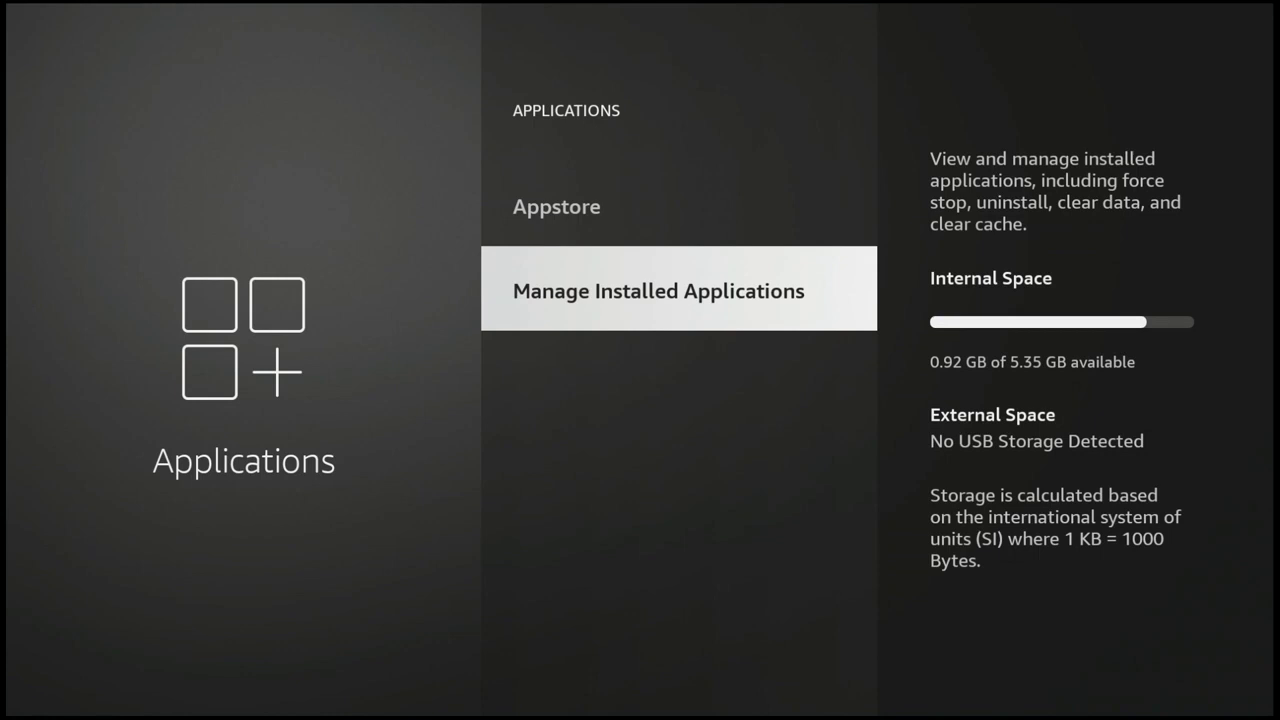
key("Return")
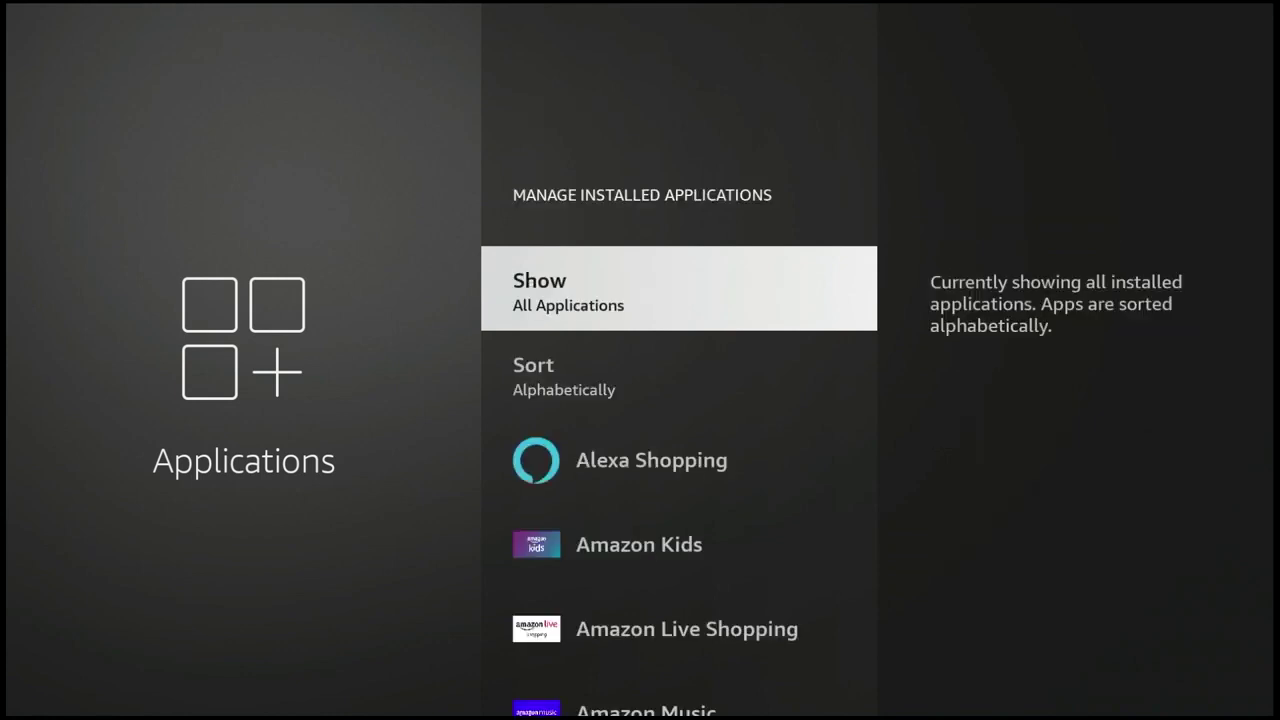
Sort the installed applications by App Size so Freevee (170 MB) is listed first.
key("Down")
key("Return")
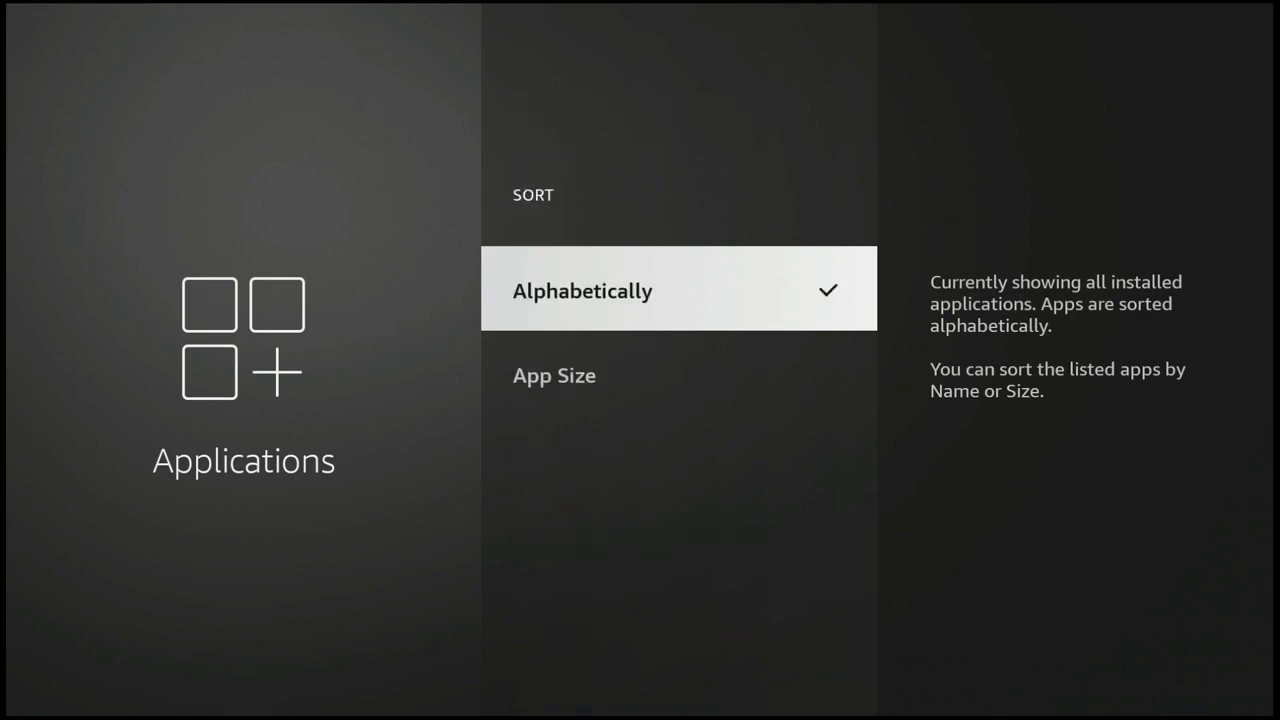
key("Down")
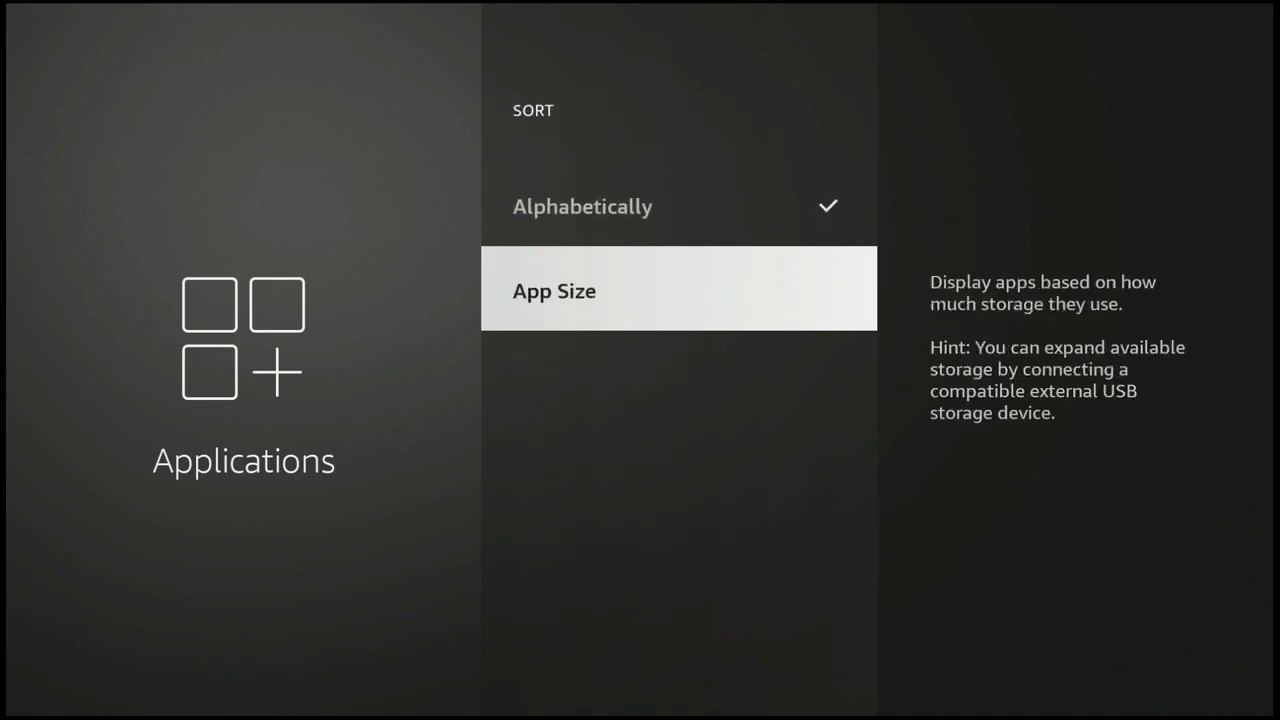
key("Up")
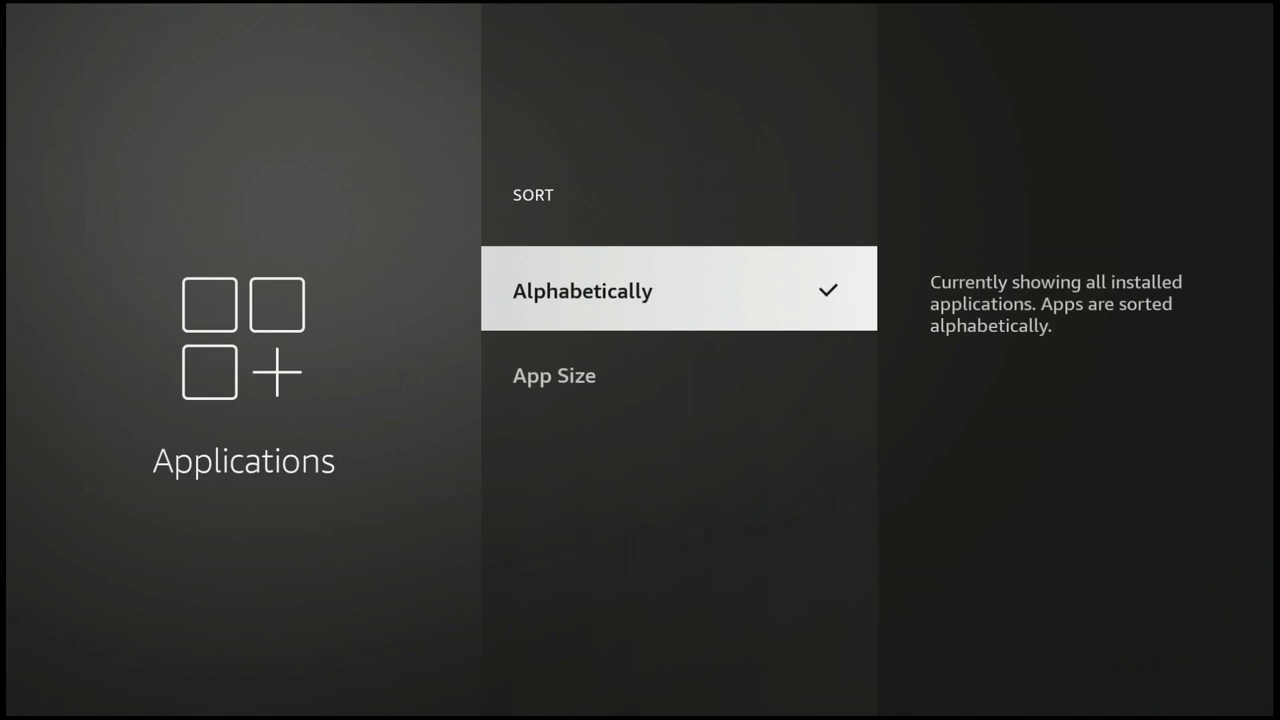
key("Down")
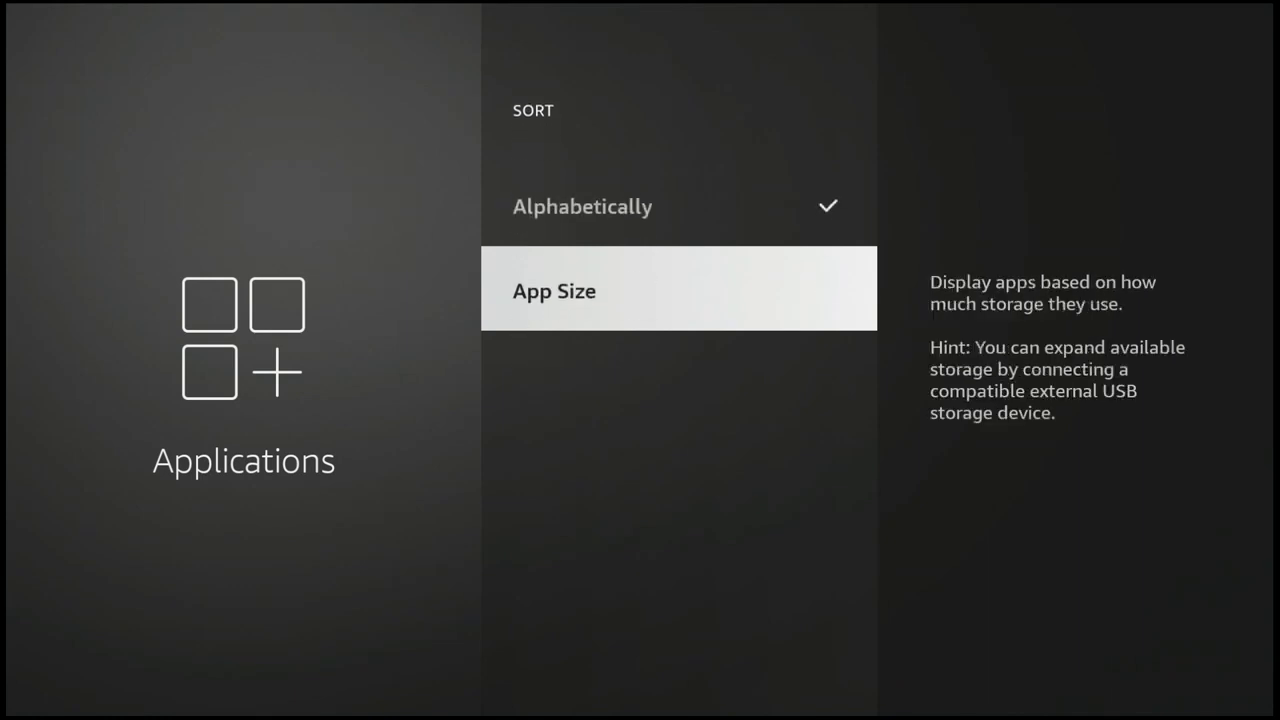
key("Return")
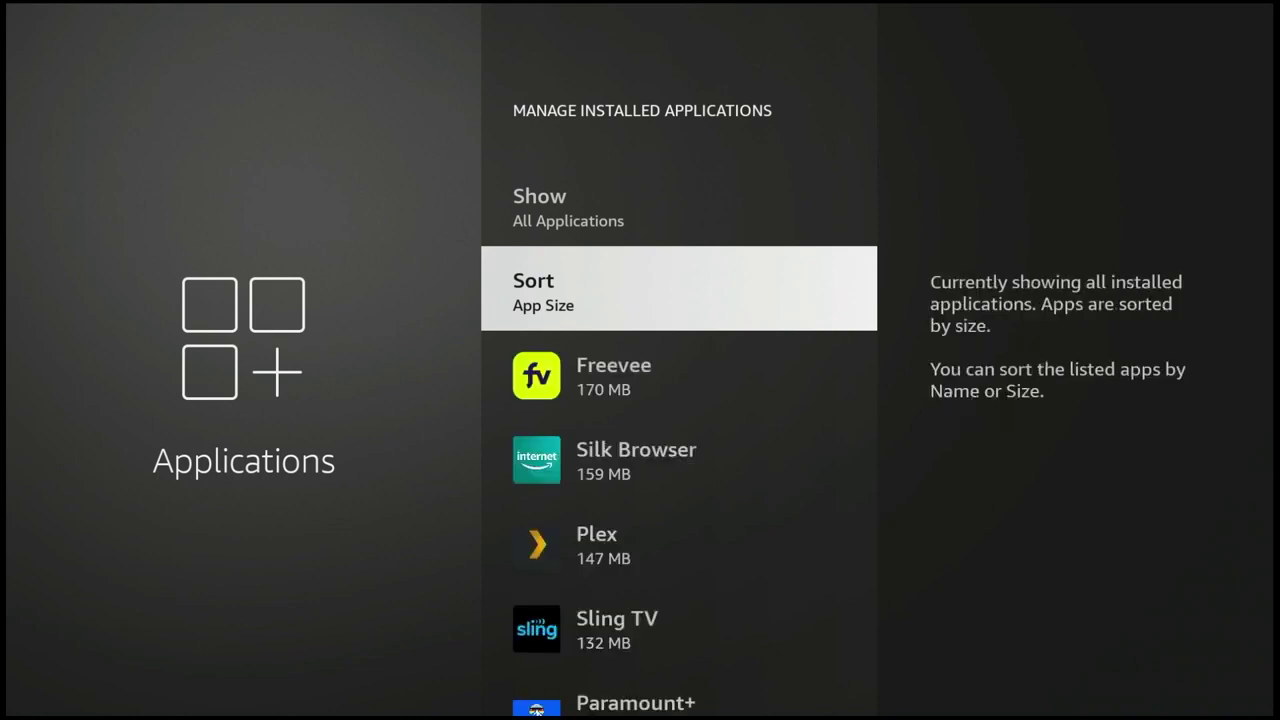
key("Escape")
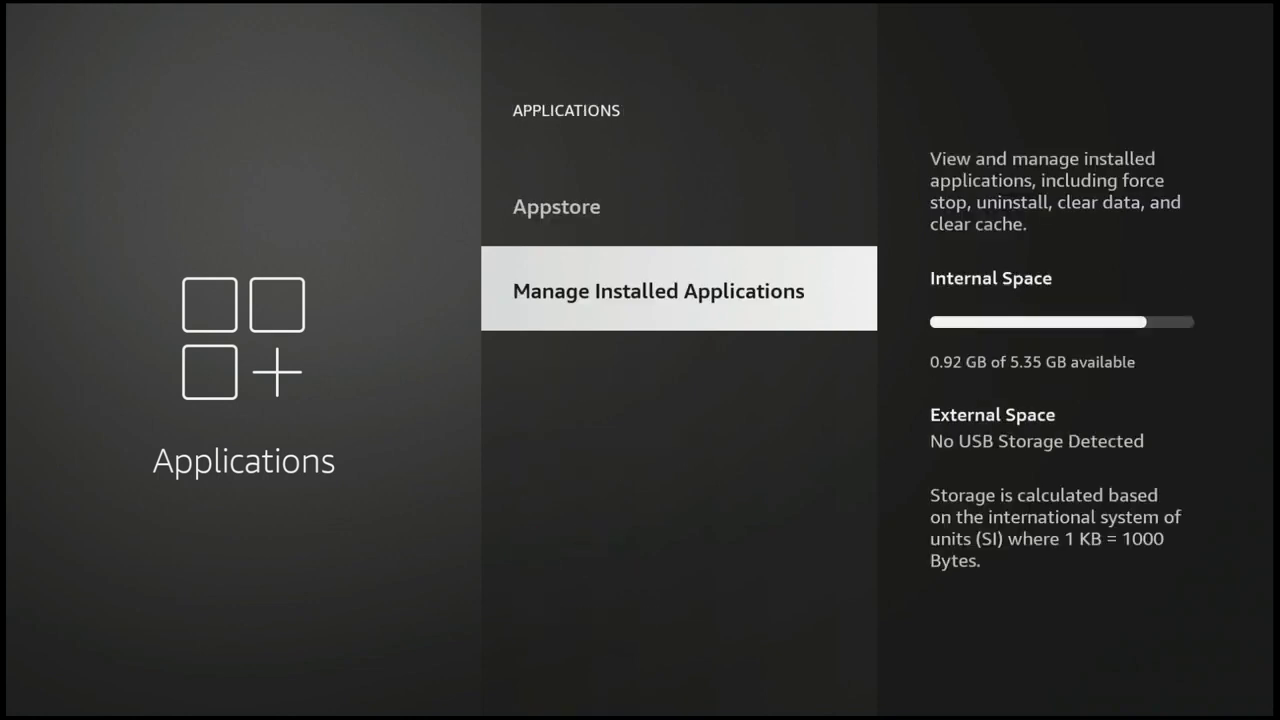
key("Return")
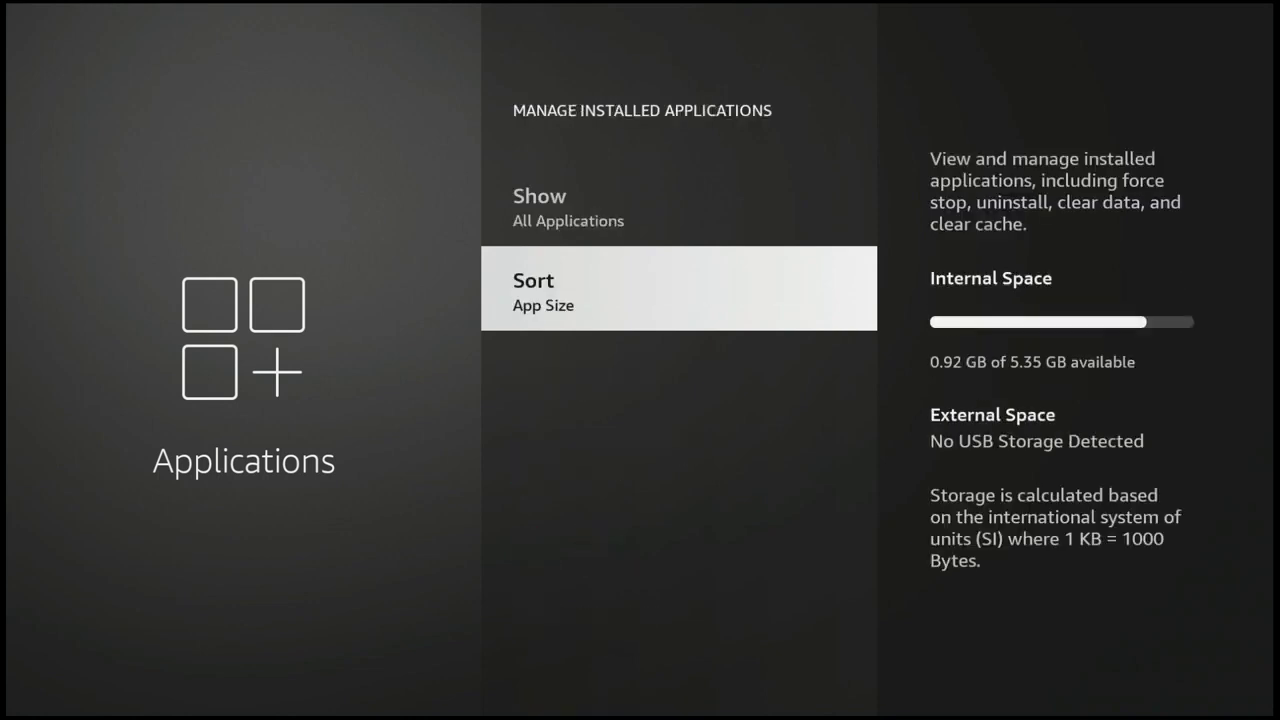
Scroll past Freevee, Silk Browser, Plex and Paramount+ to open CNN's app page (82.31 MB).
key("Down")
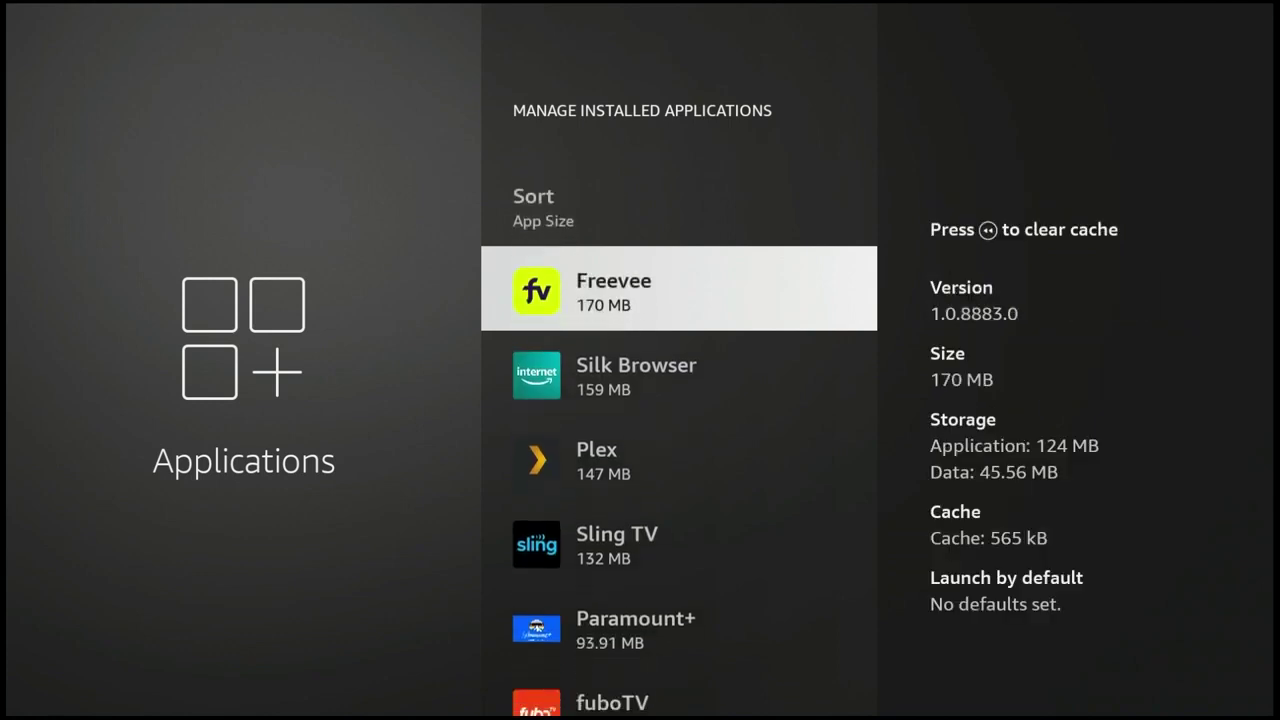
key("Down")
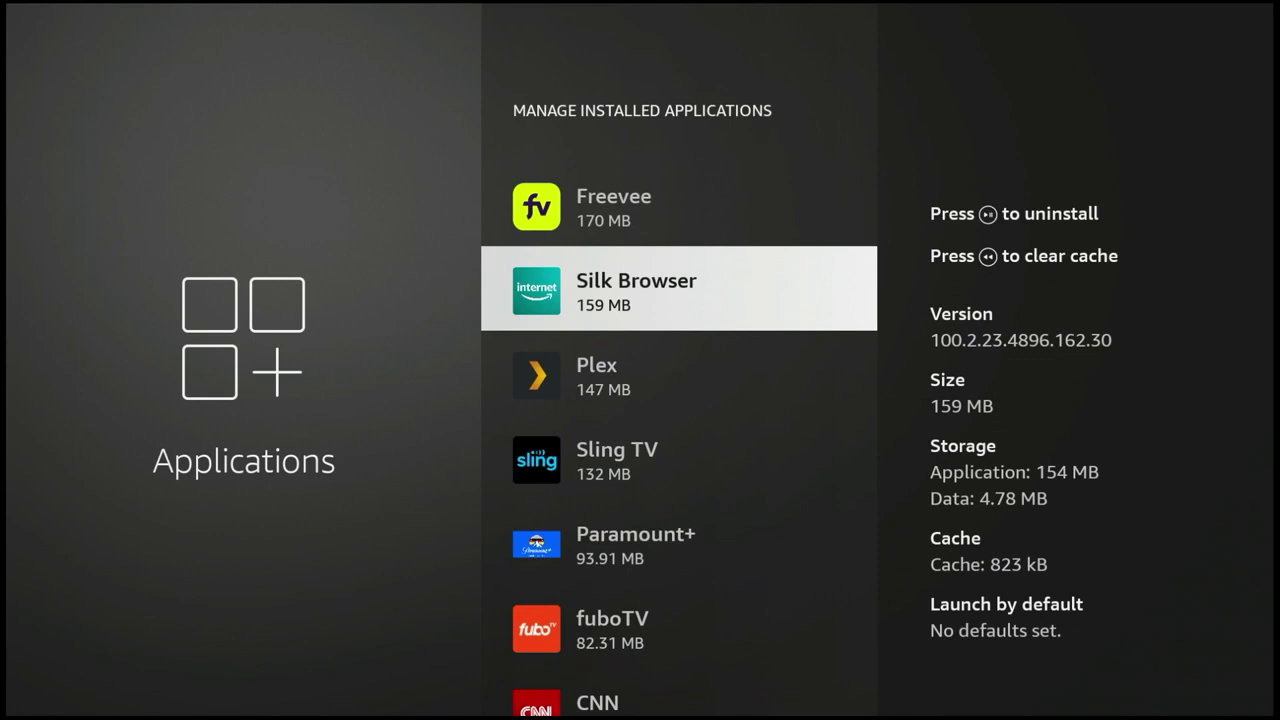
key("Up")
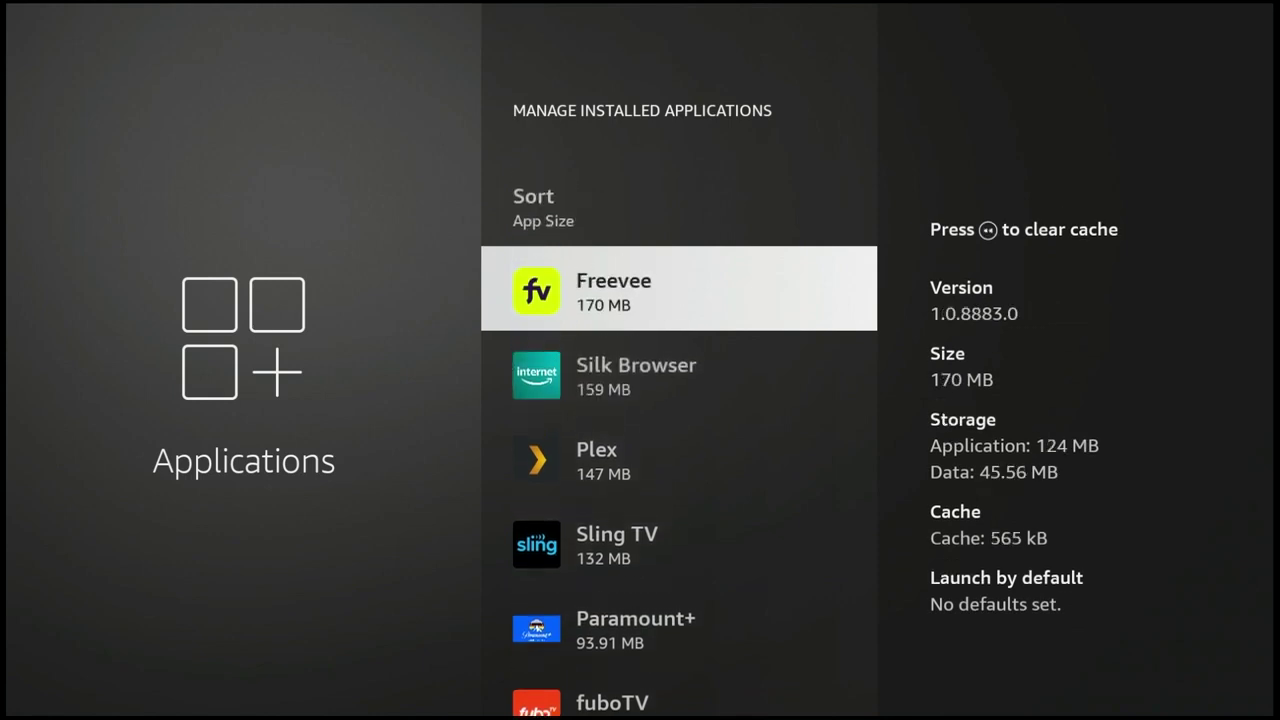
key("Down")
key("Down")
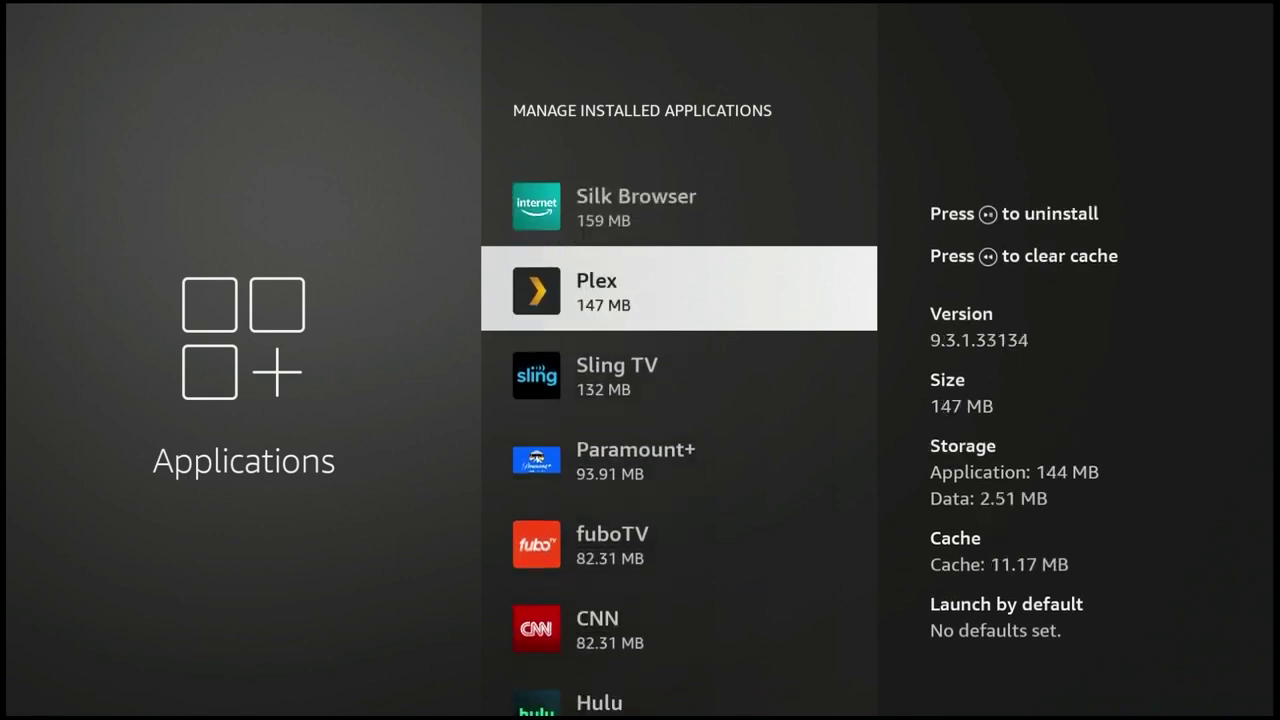
key("Down")
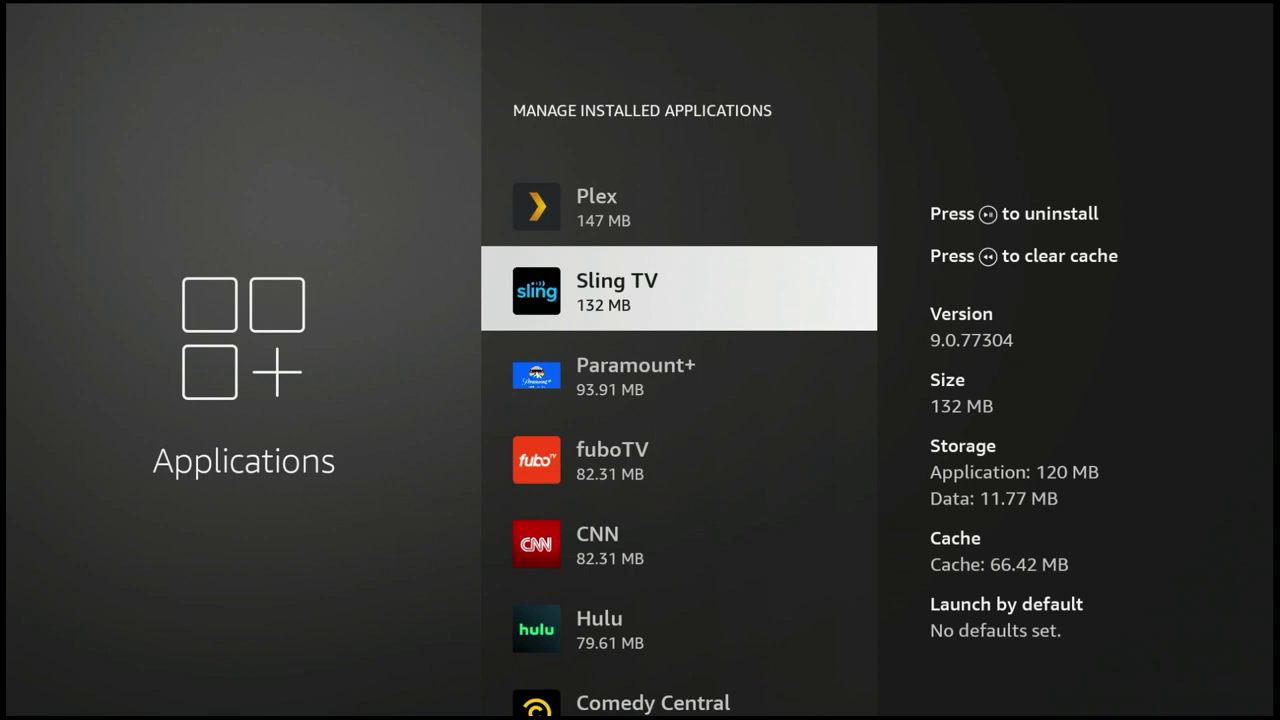
key("Down")
key("Down")
key("Down")
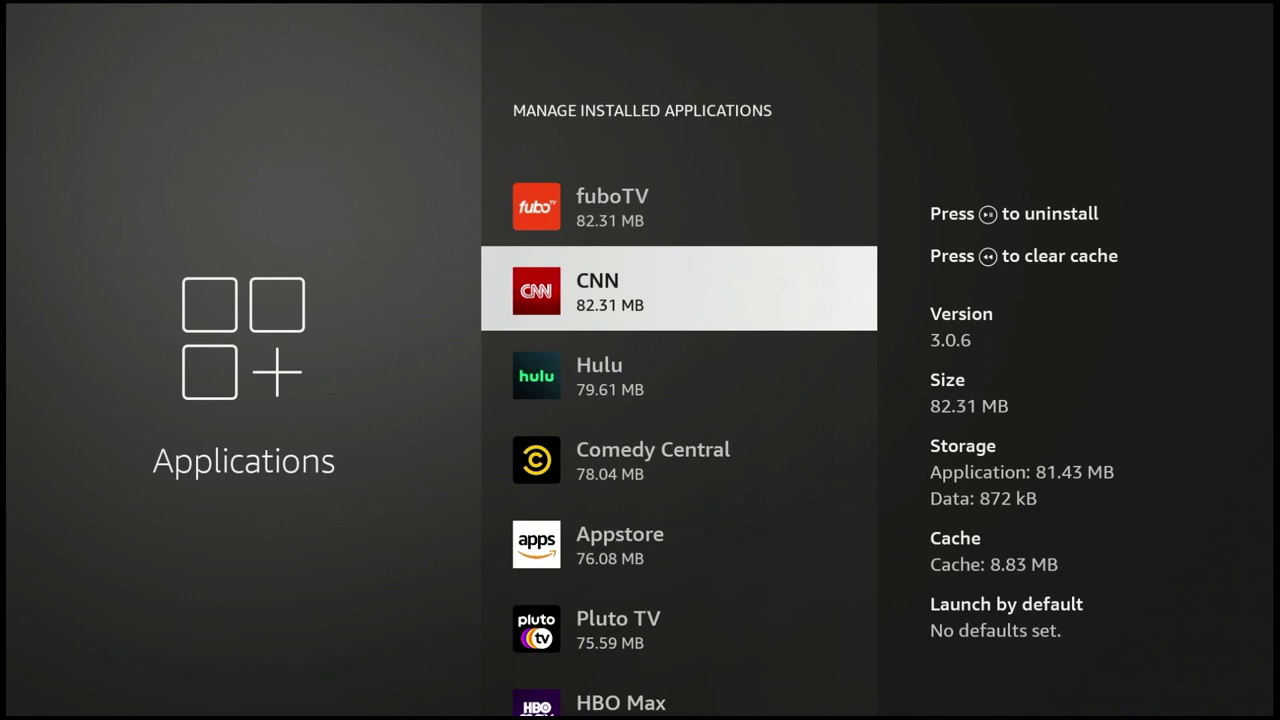
key("Return")
key("Down")
key("Down")
key("Down")
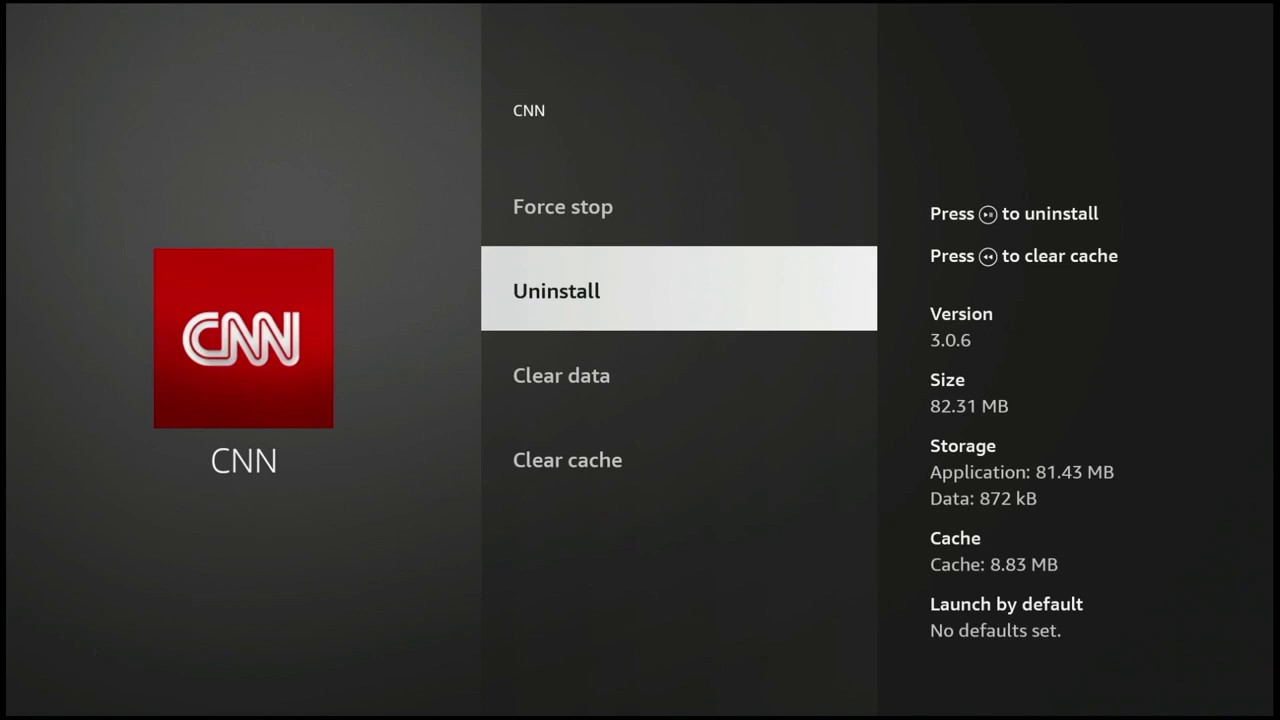
Uninstall CNN and confirm removal to free 82.31 MB.
key("Return")
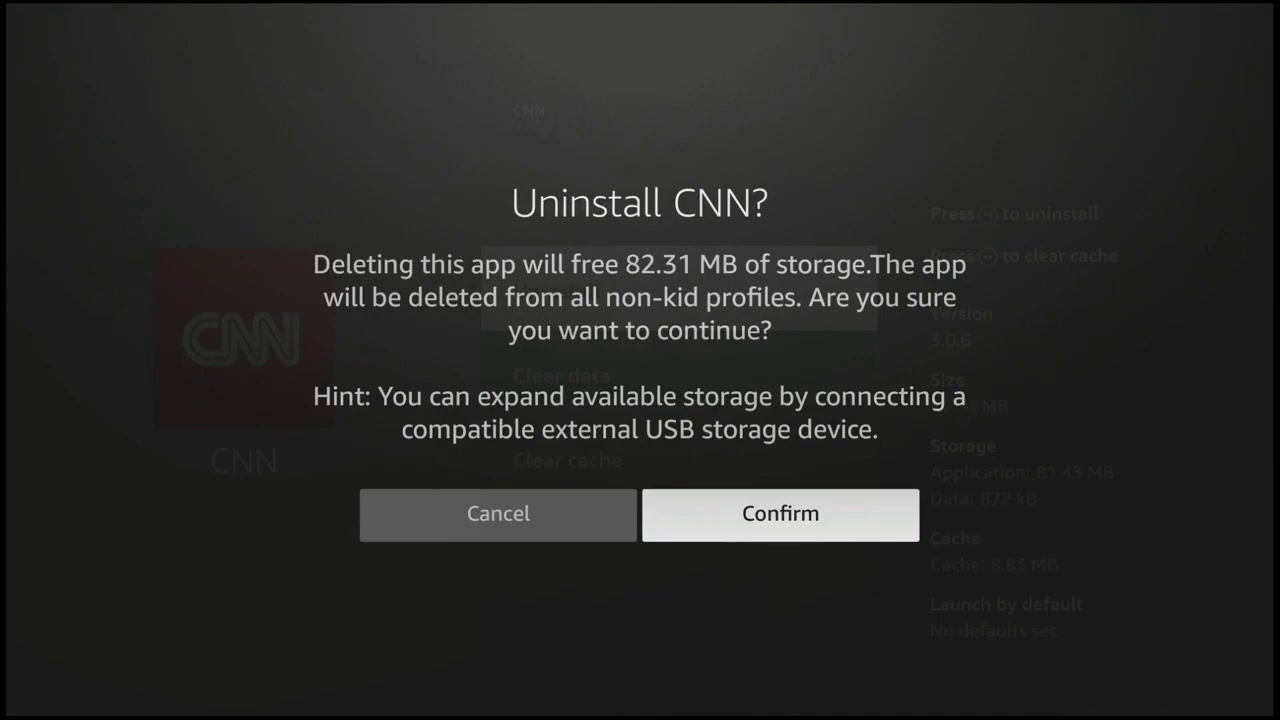
key("Return")
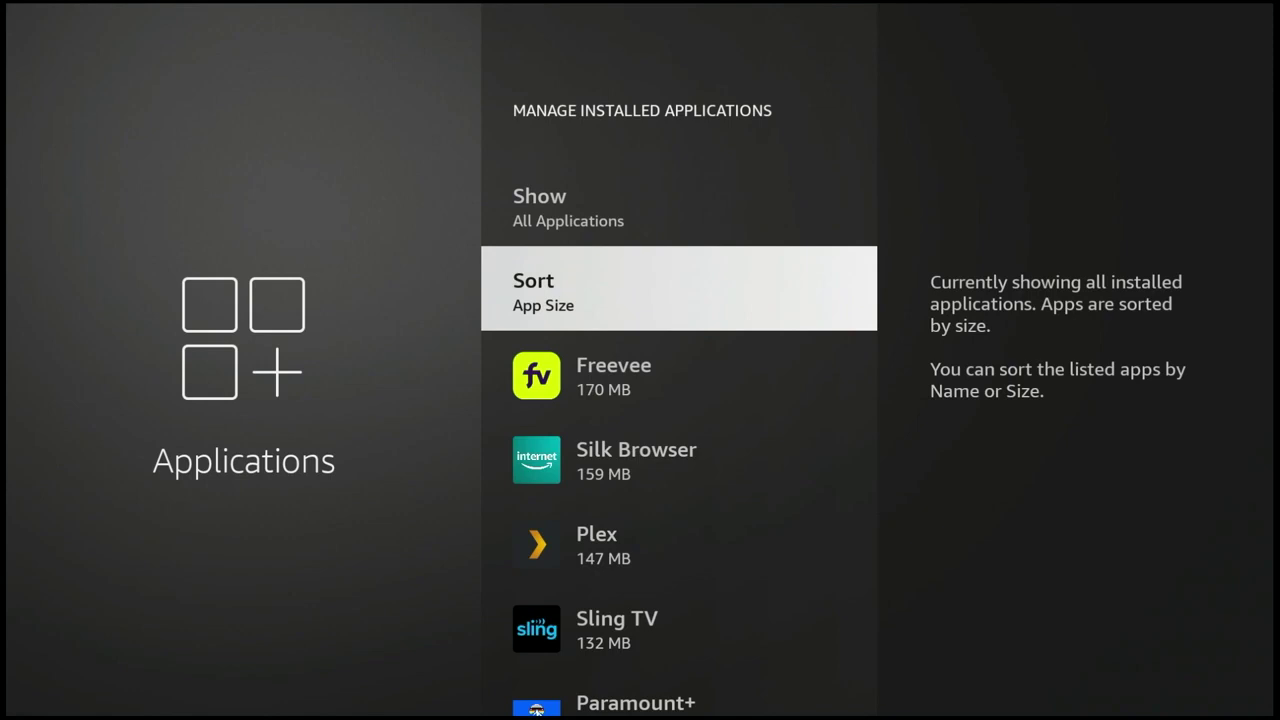
Reopen Manage Installed Applications and change its sort order to Alphabetically.
key("Up")
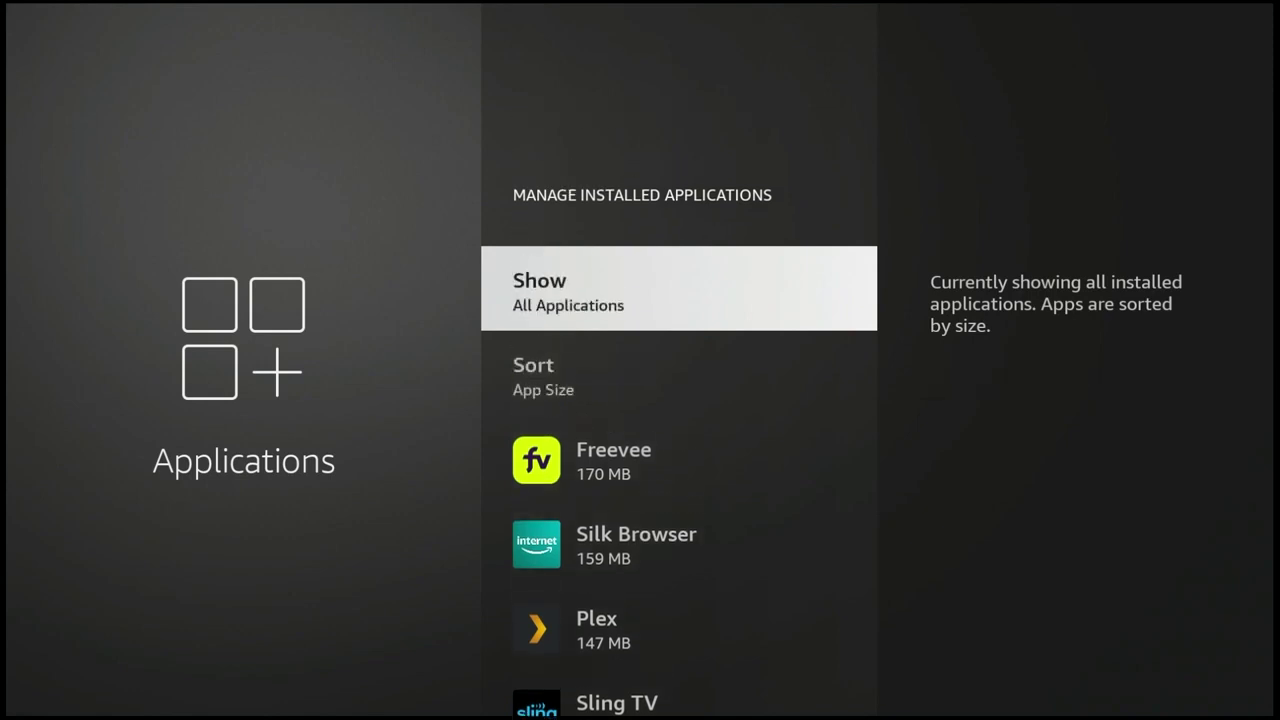
key("Escape")
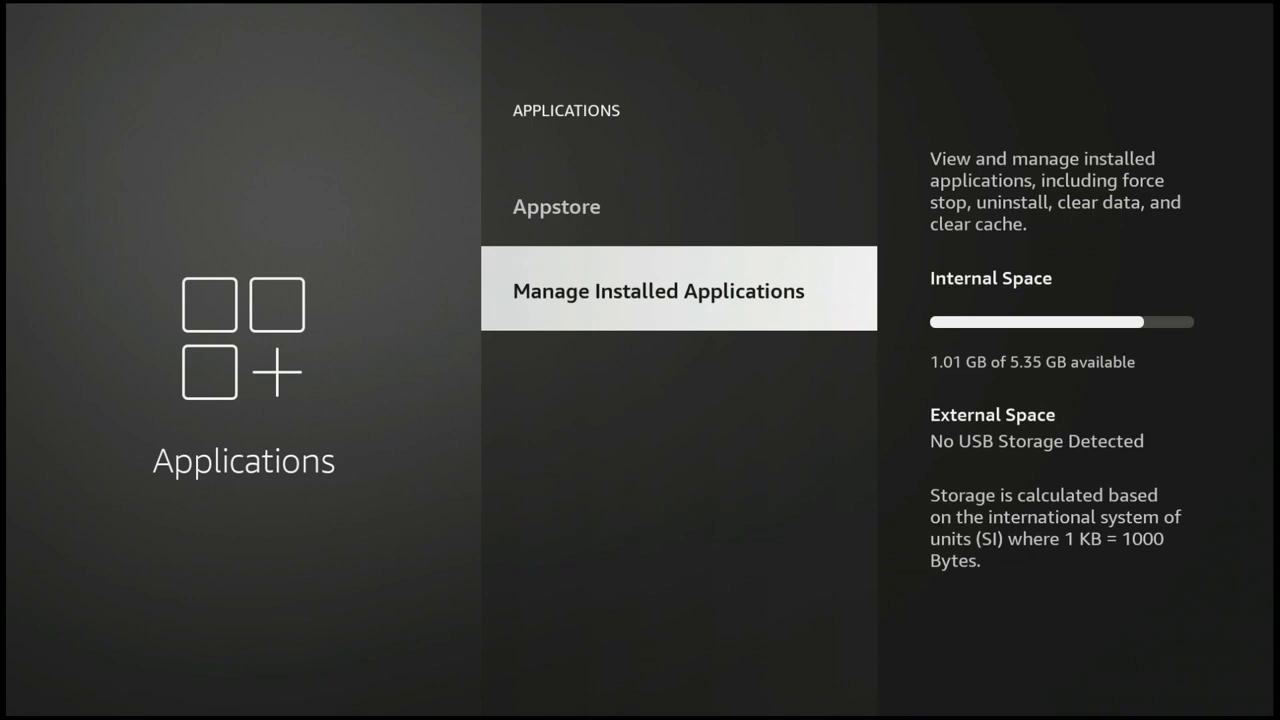
key("Return")
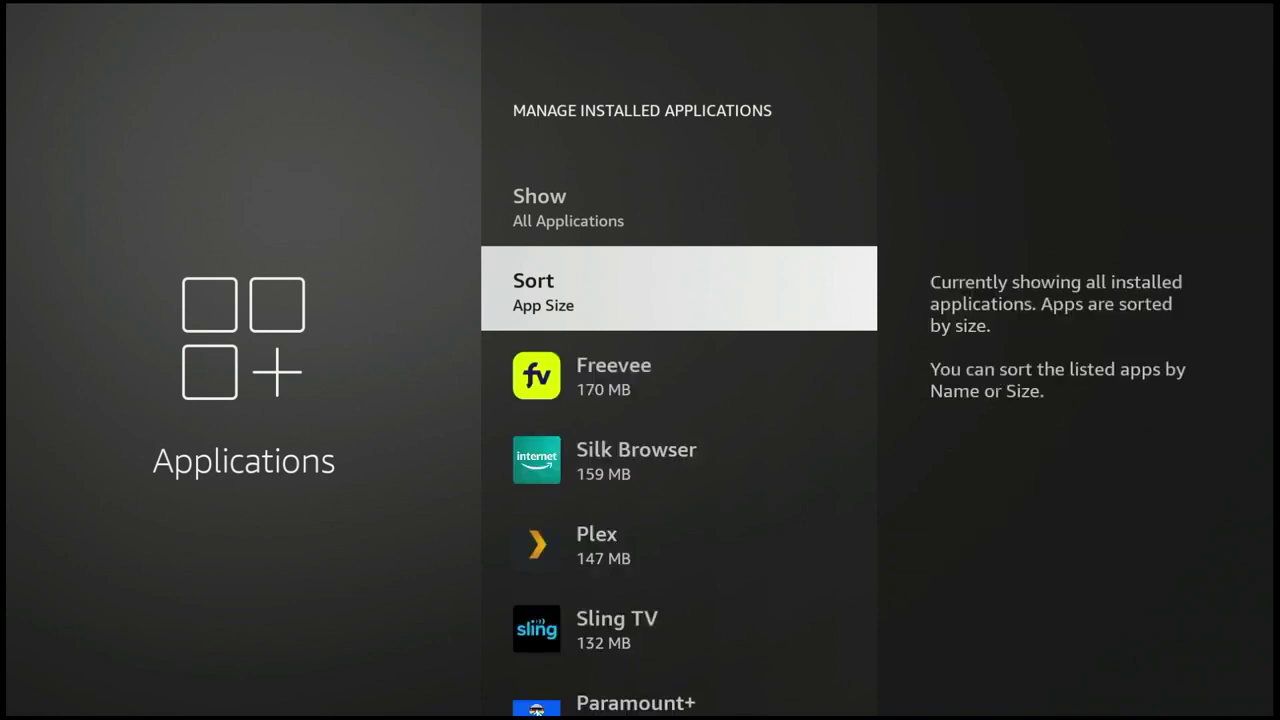
key("Return")
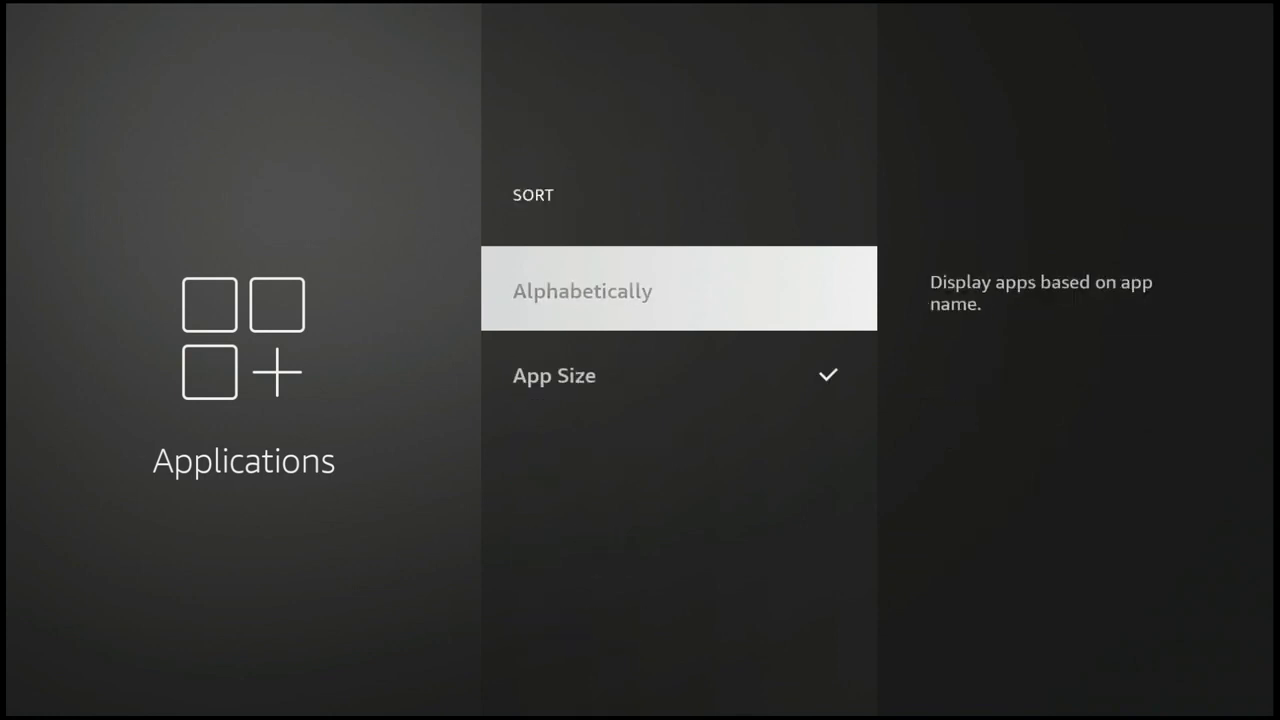
key("Return")
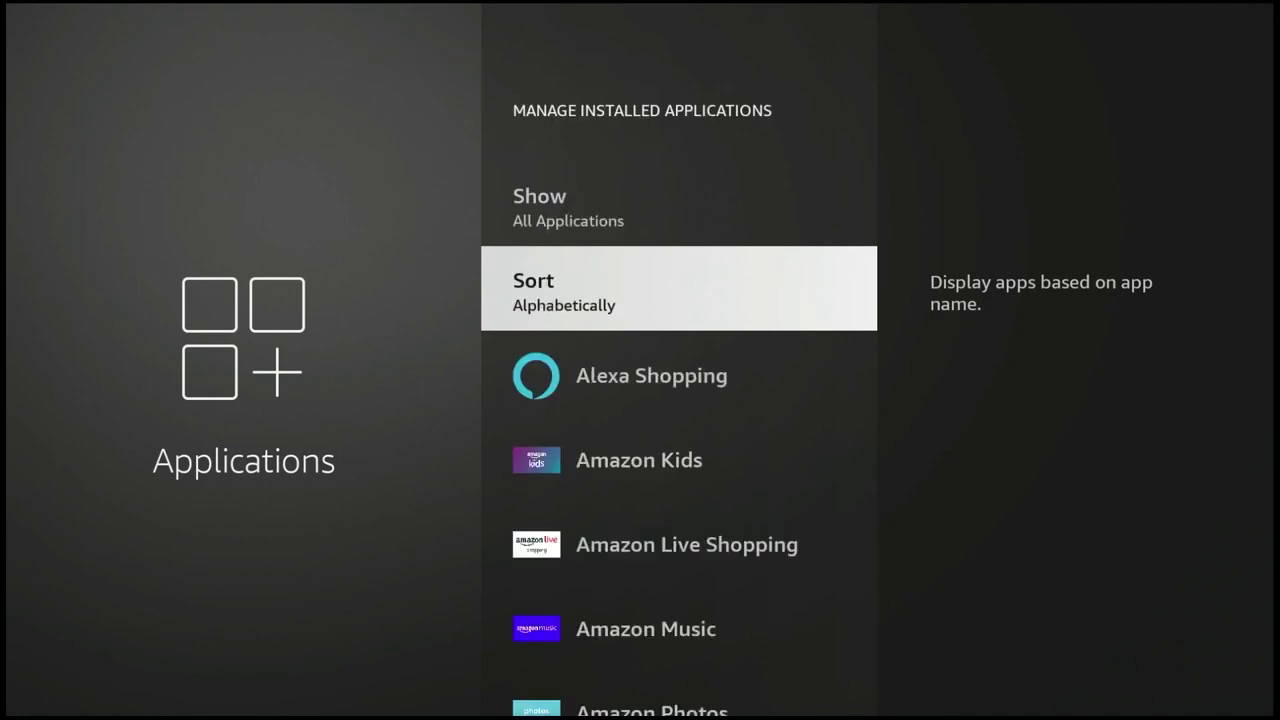
Scroll the alphabetical list from Amazon Kids through Appstore and Downloads to ESPN.
key("Down")
key("Down")
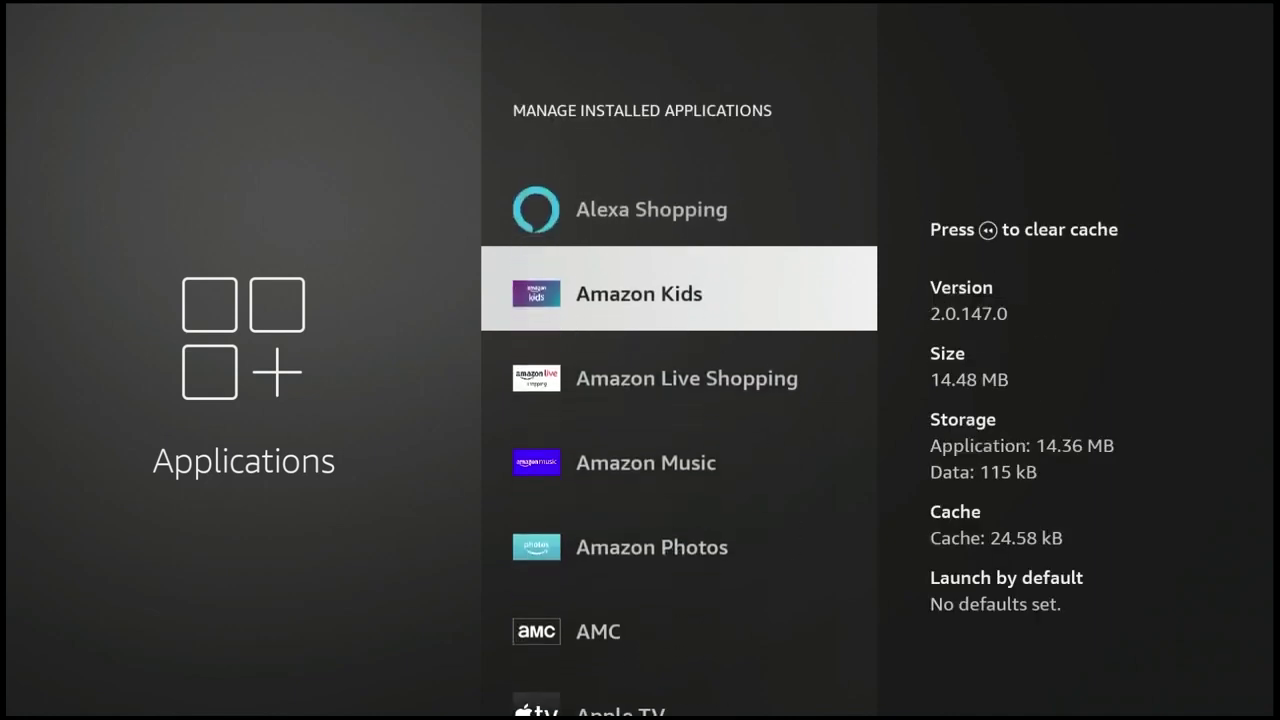
key("Down")
key("Down")
key("Down")
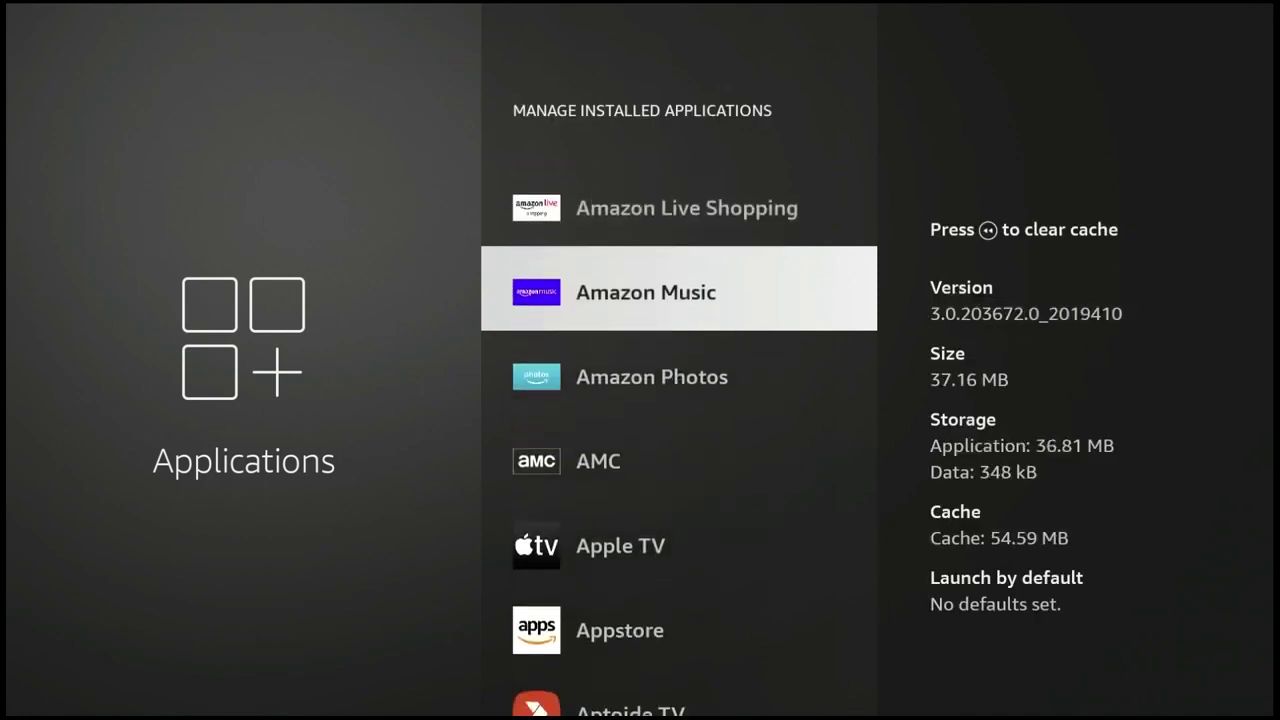
key("Down")
key("Down")
key("Down")
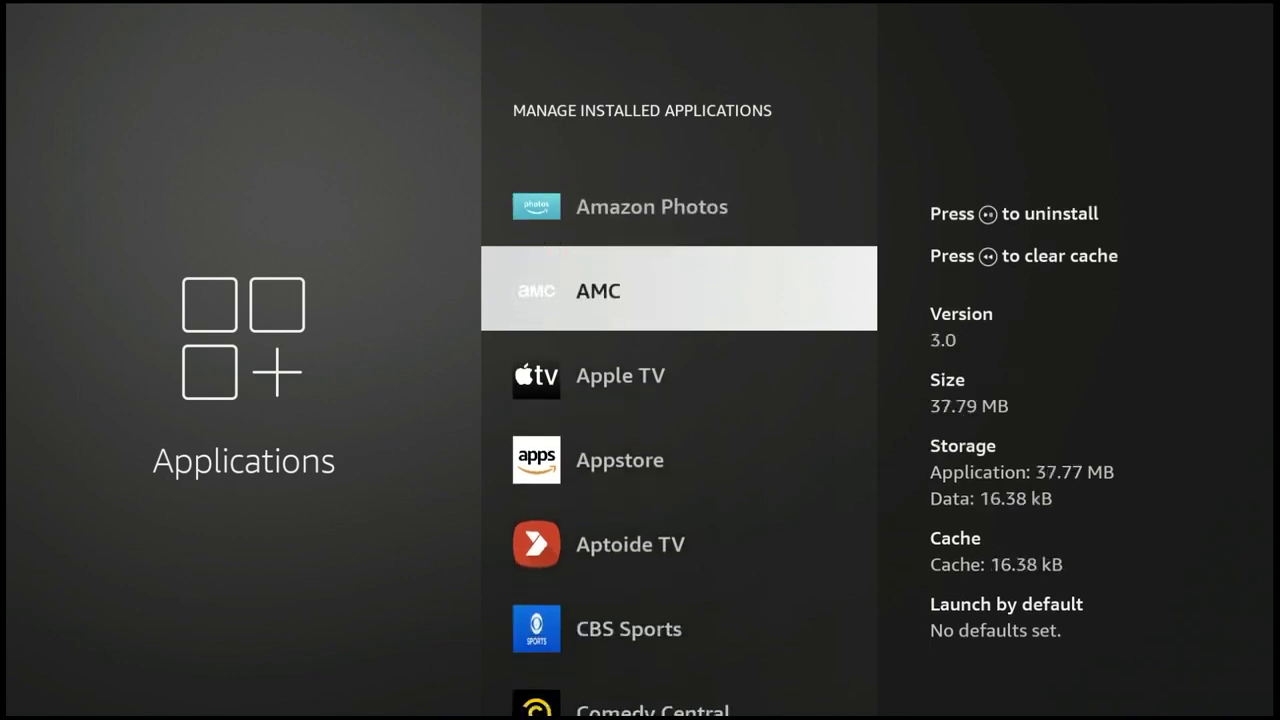
key("Down")
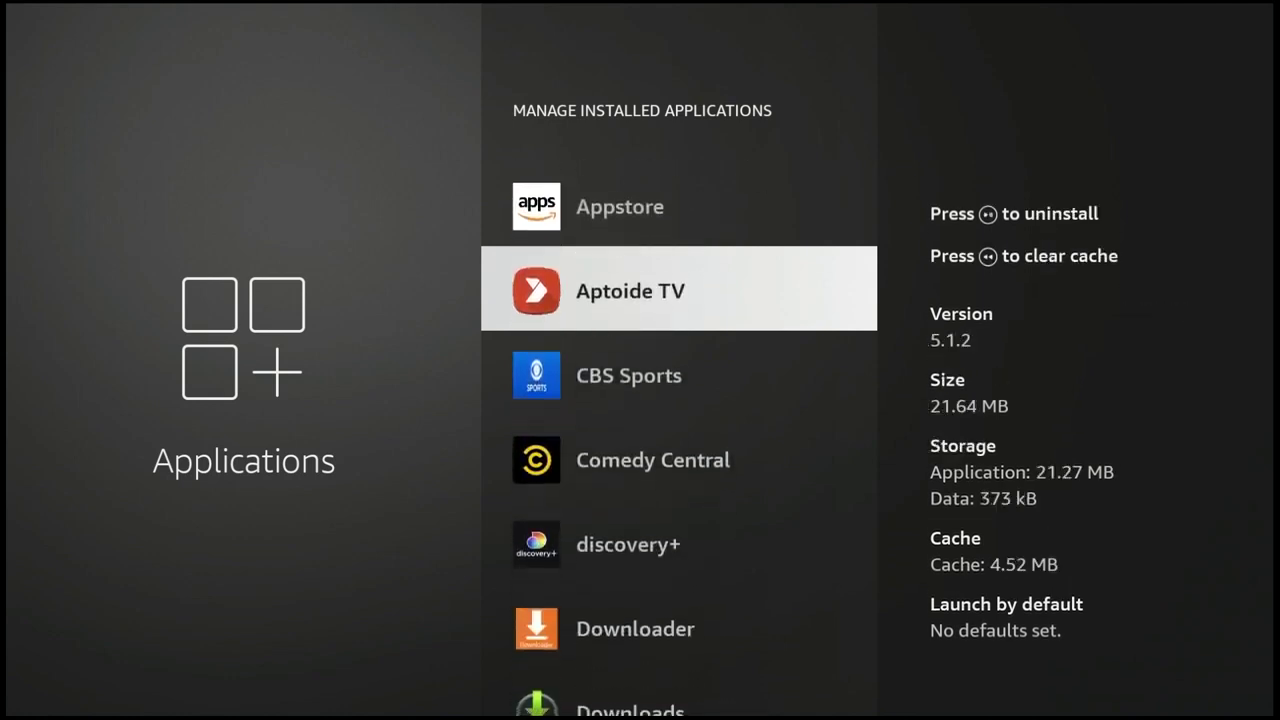
key("Down")
key("Down")
key("Down")
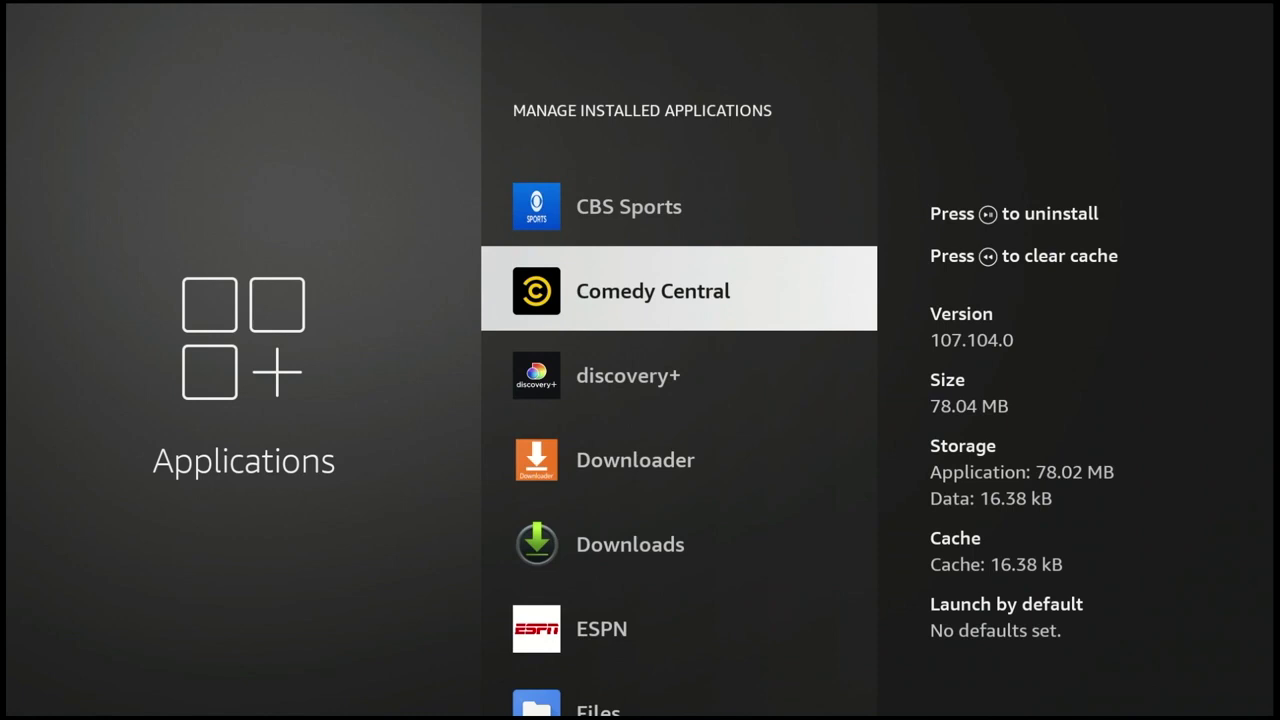
key("Down")
key("Down")
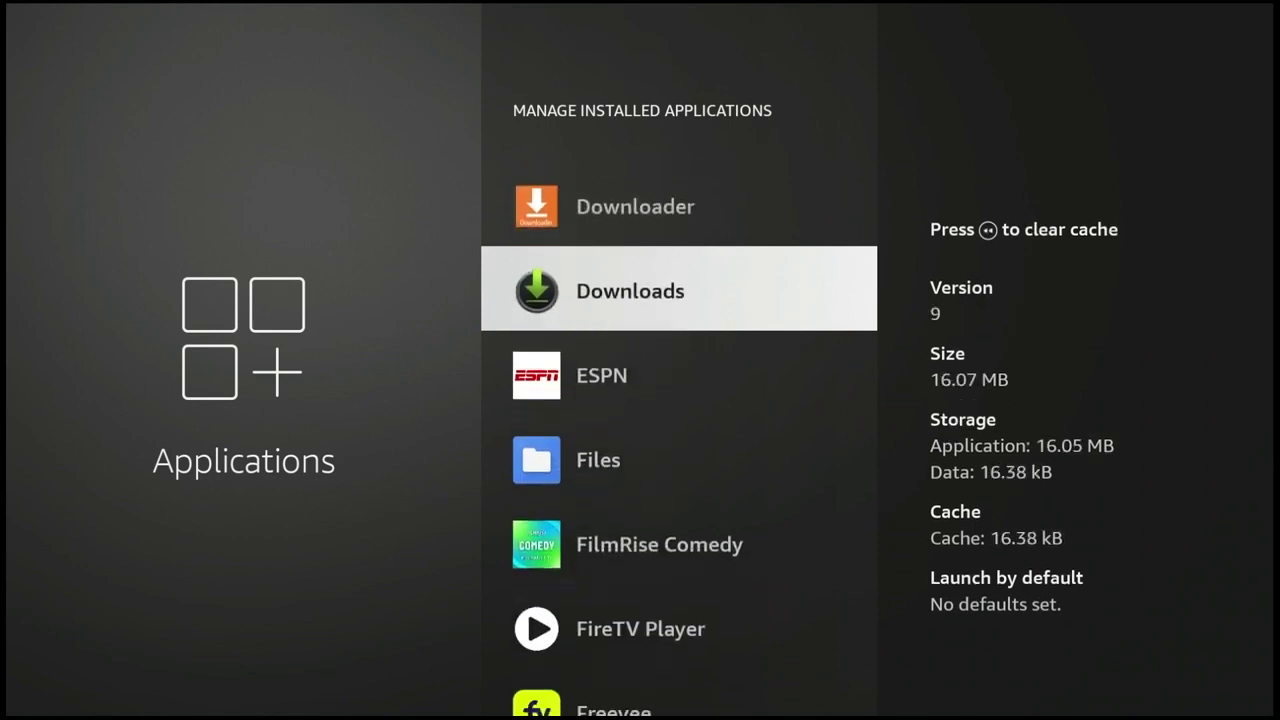
key("Down")
key("Down")
key("Down")
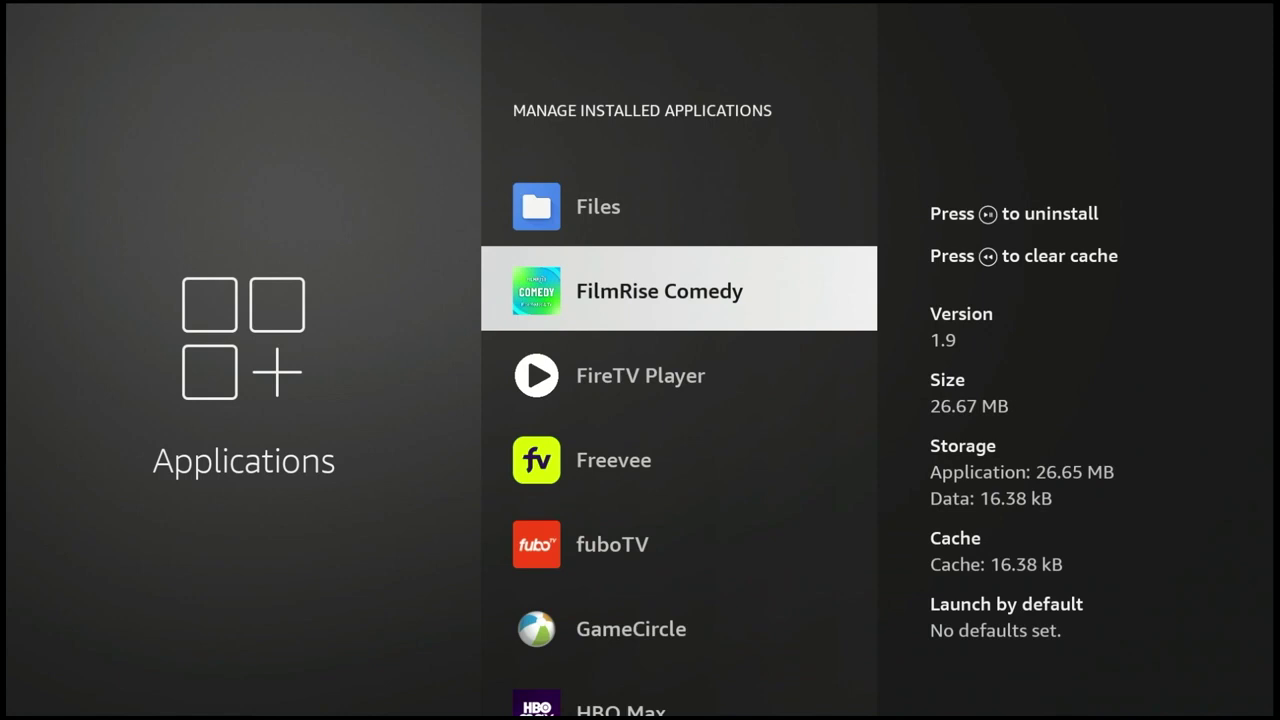
Uninstall FilmRise Comedy, leaving 1.04 GB of 5.35 GB free in Applications.
key("Return")
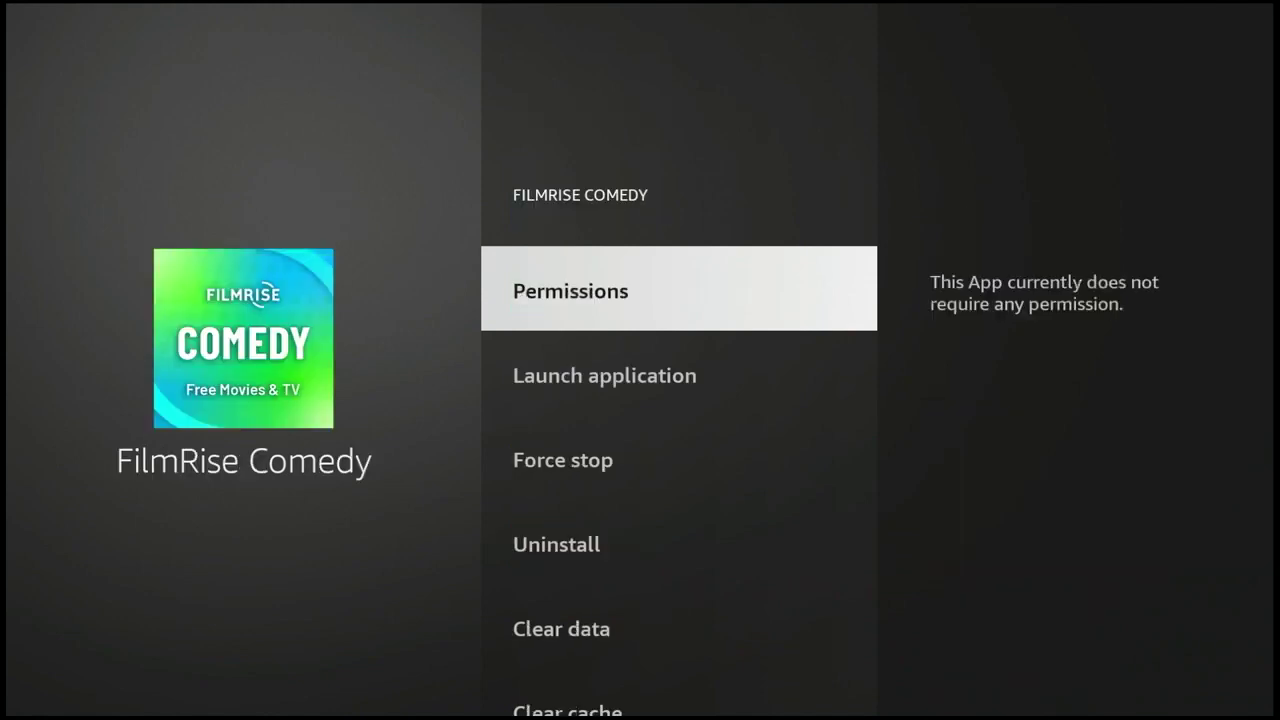
key("Down")
key("Down")
key("Down")
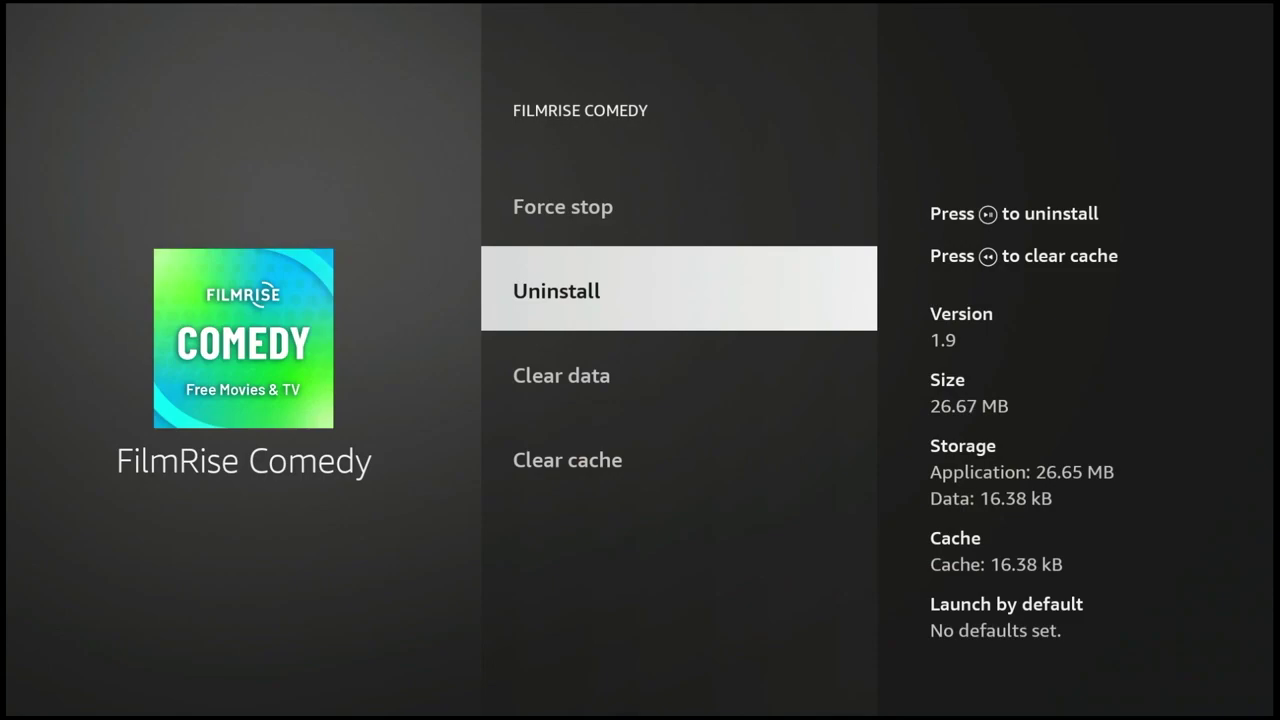
key("Return")
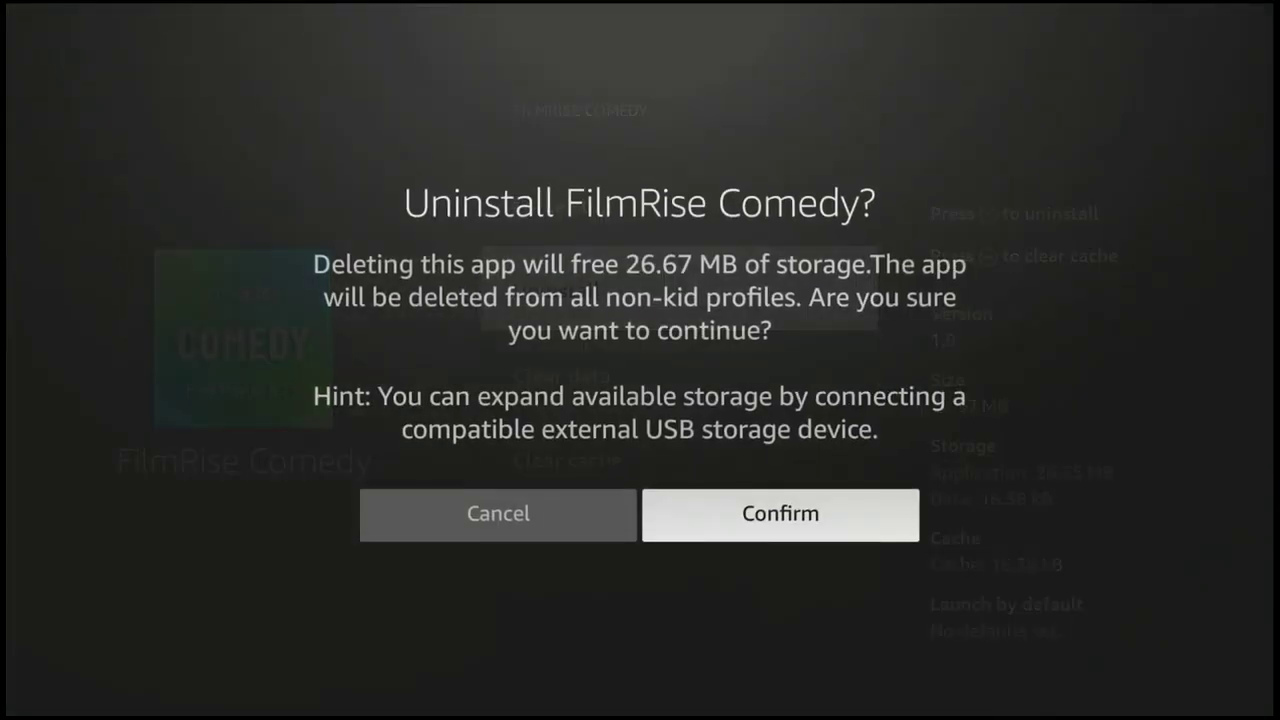
key("Left")
key("Right")
key("Return")
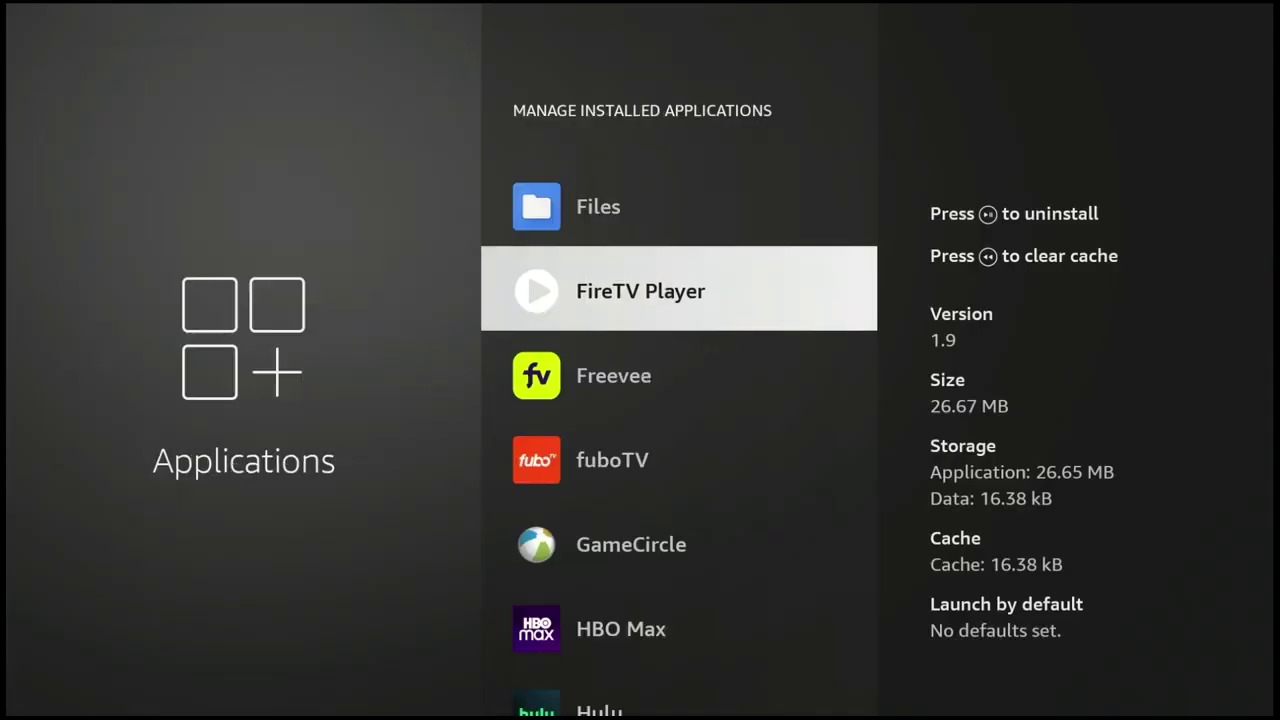
key("Up")
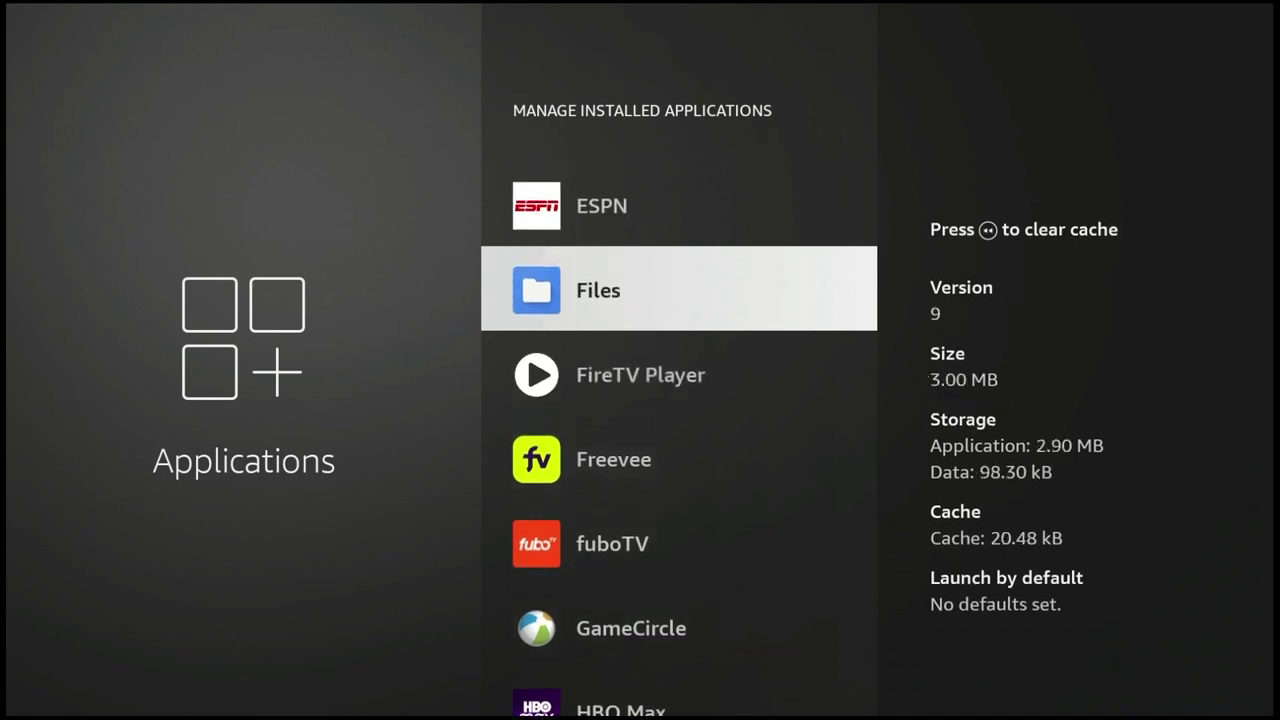
key("Escape")
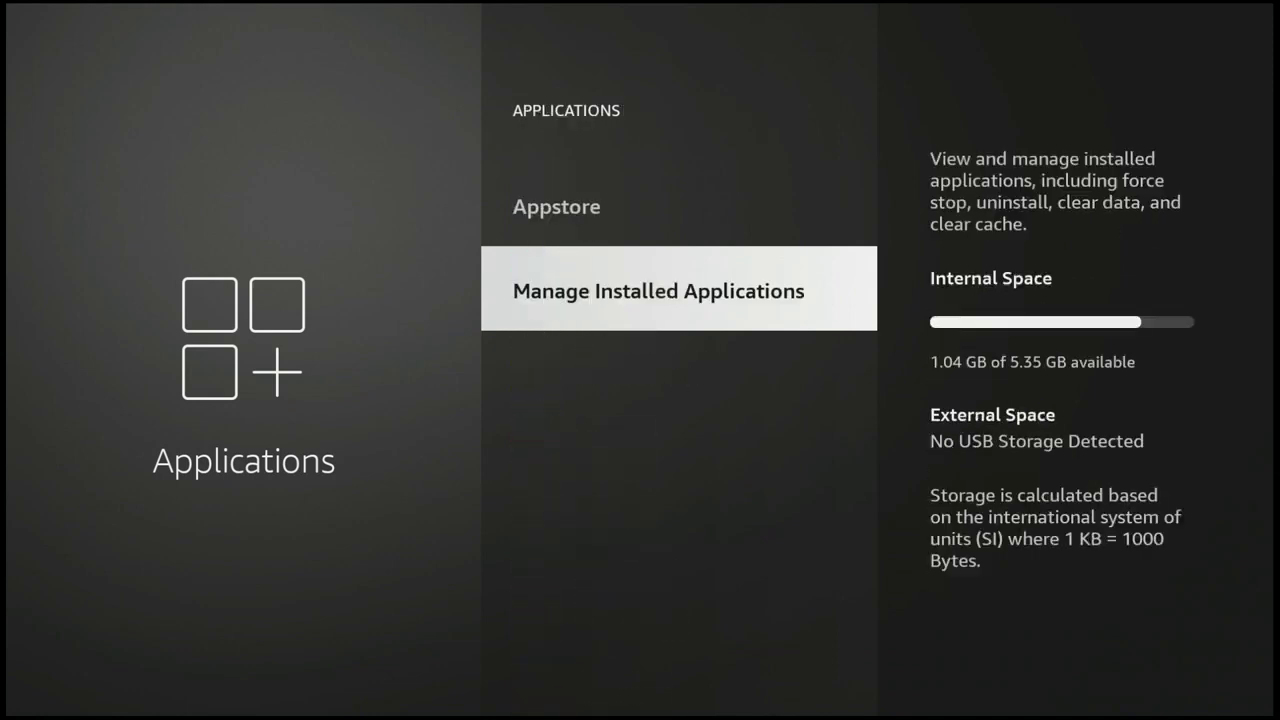
Return to the Settings grid, move across the tiles, and open My Fire TV.
key("Escape")
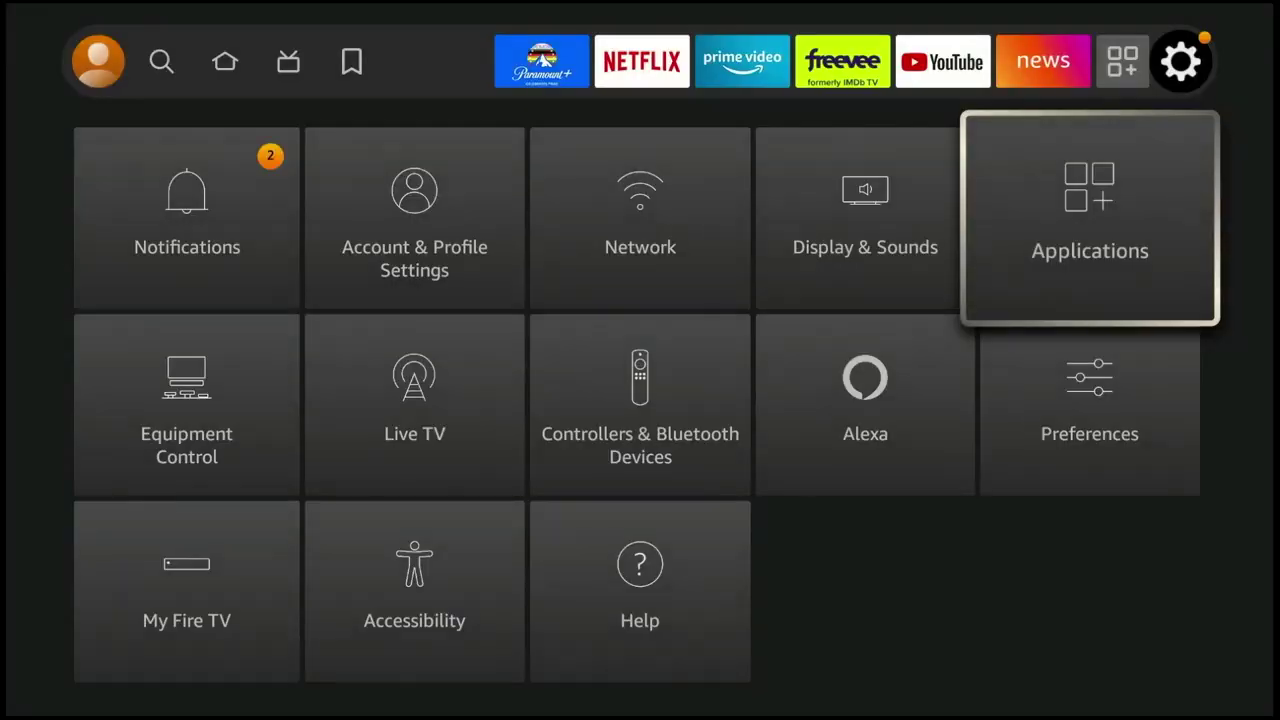
key("Left")
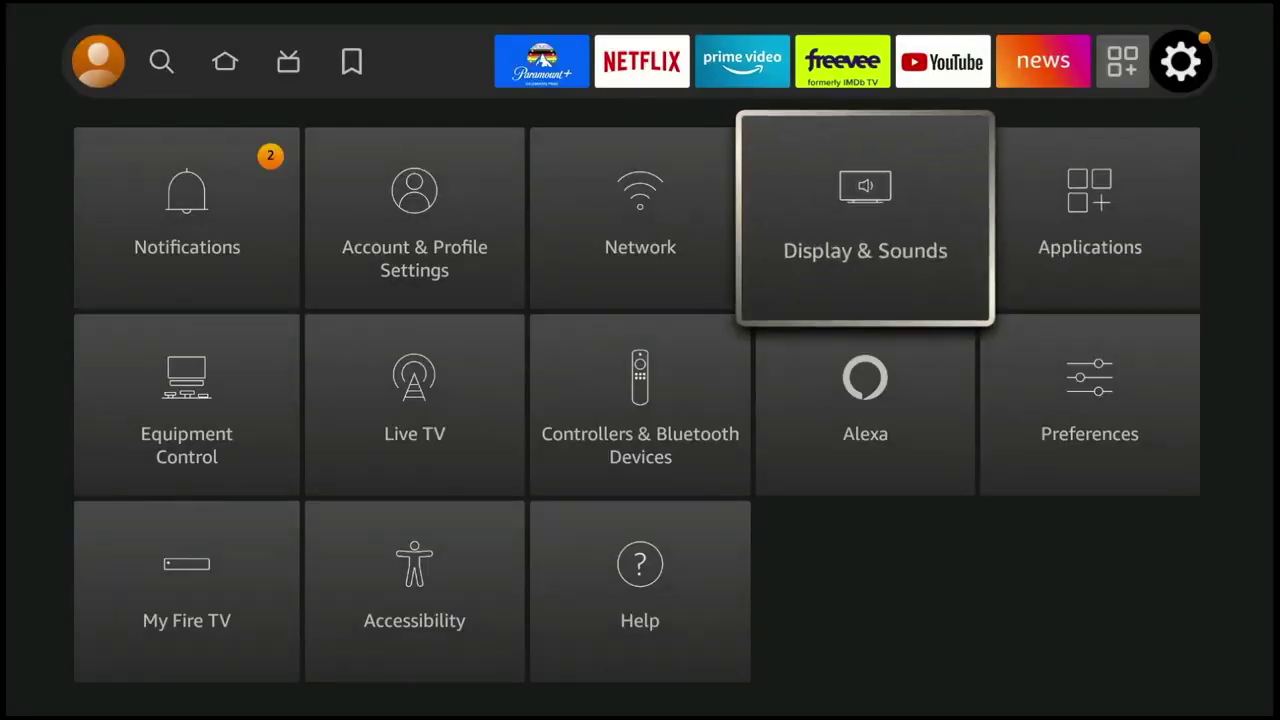
key("Left")
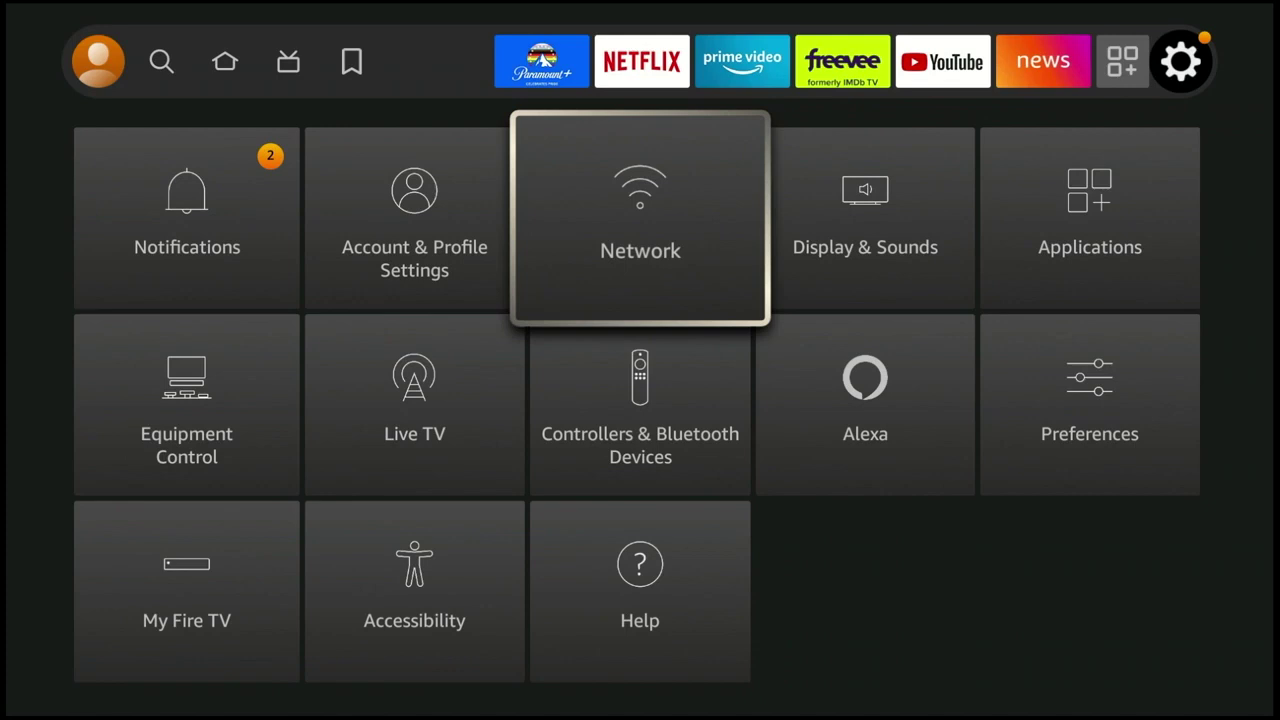
key("Down")
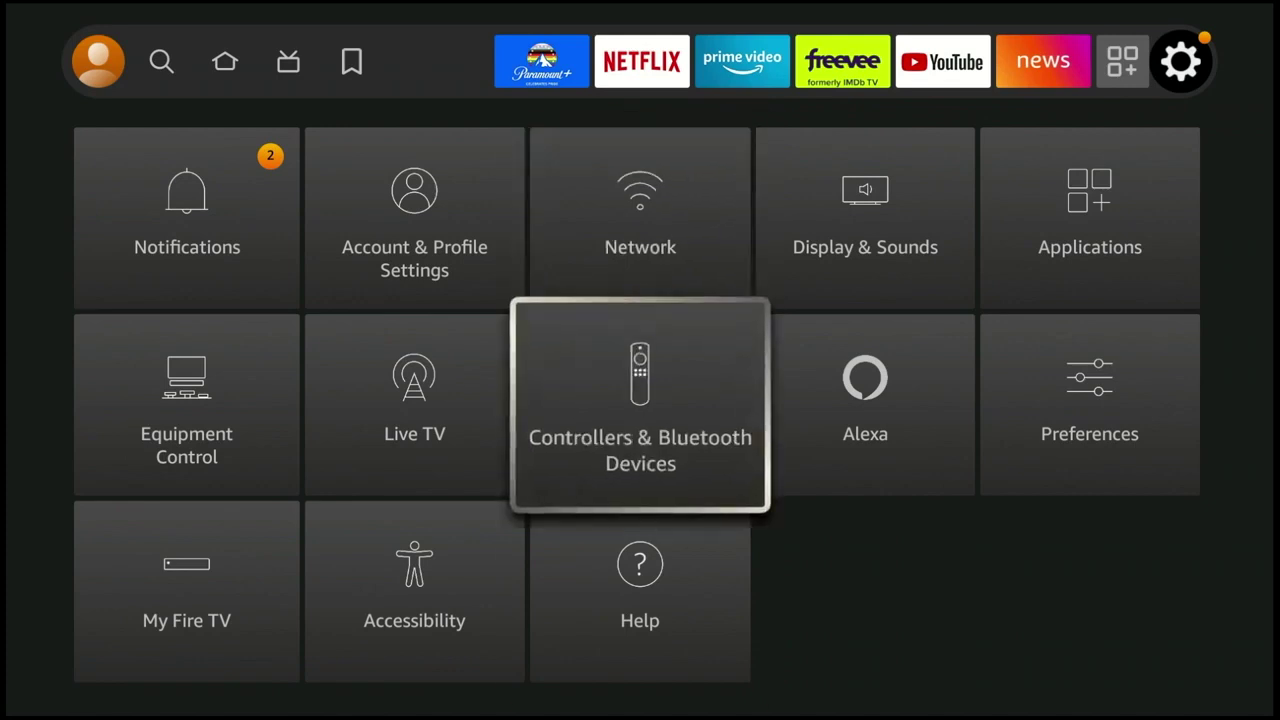
key("Down")
key("Left")
key("Left")
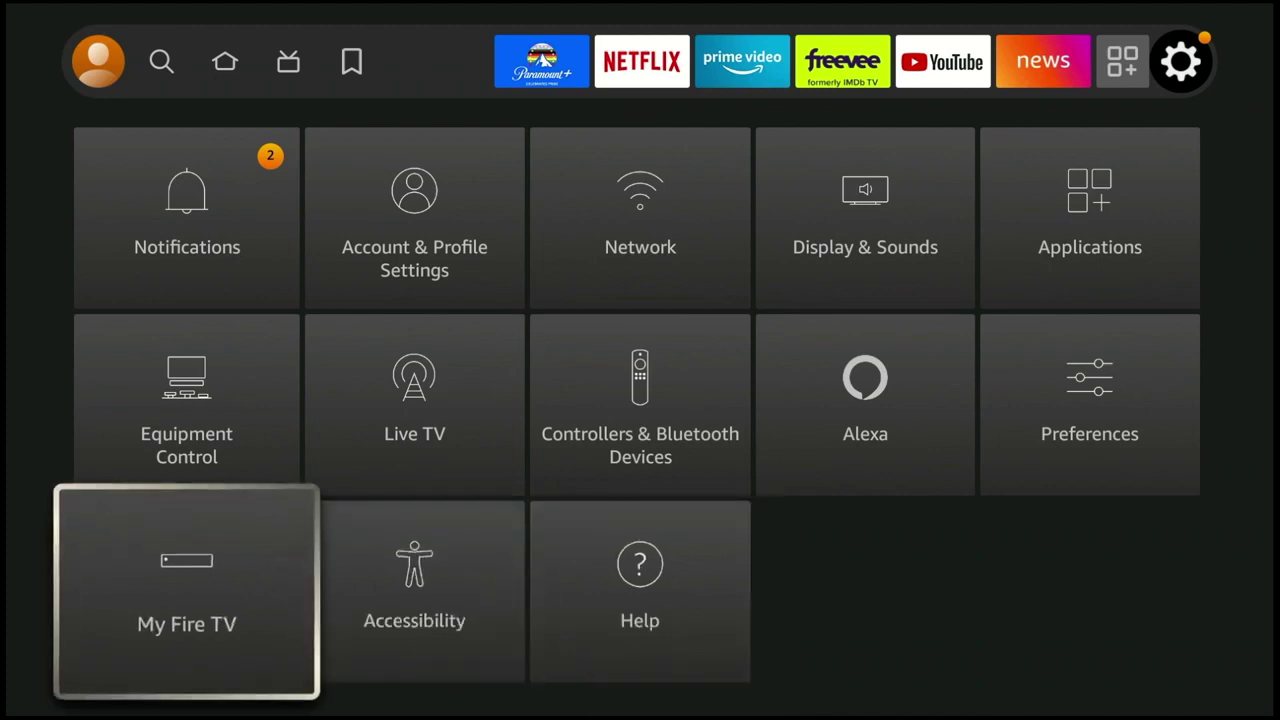
key("Return")
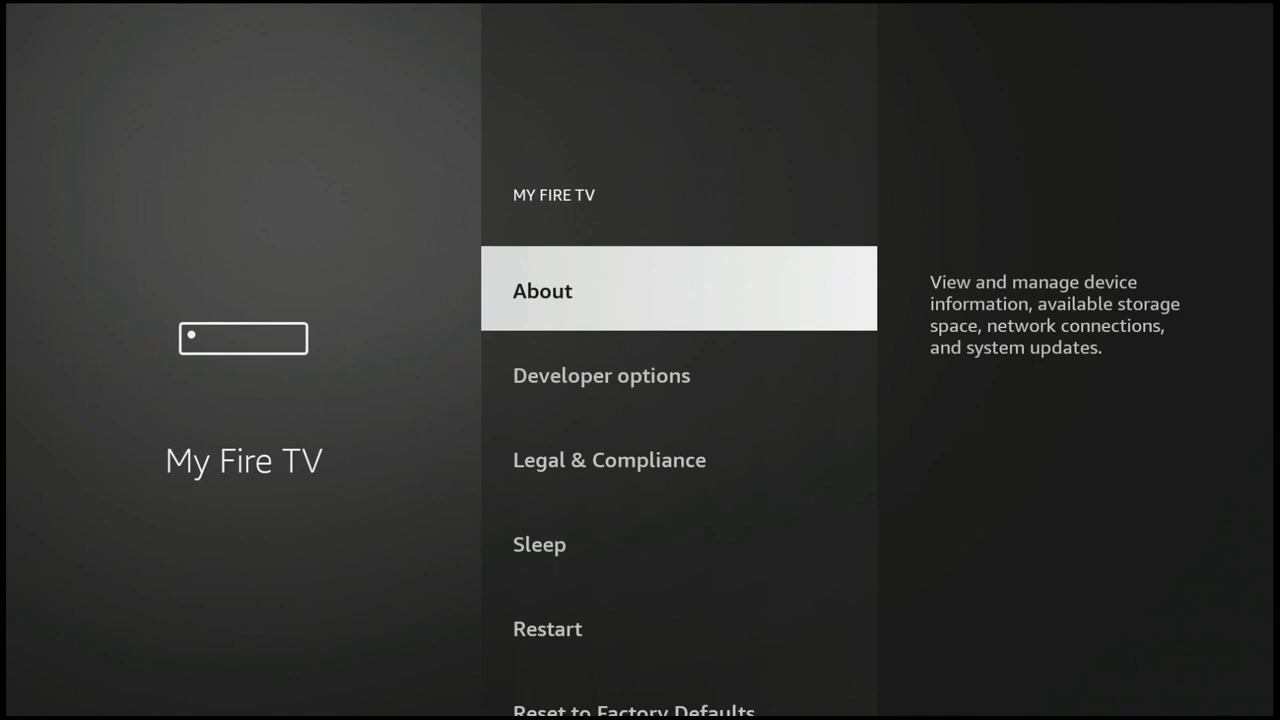
Browse My Fire TV's options from About down to Reset and back, then close it.
key("Down")
key("Down")
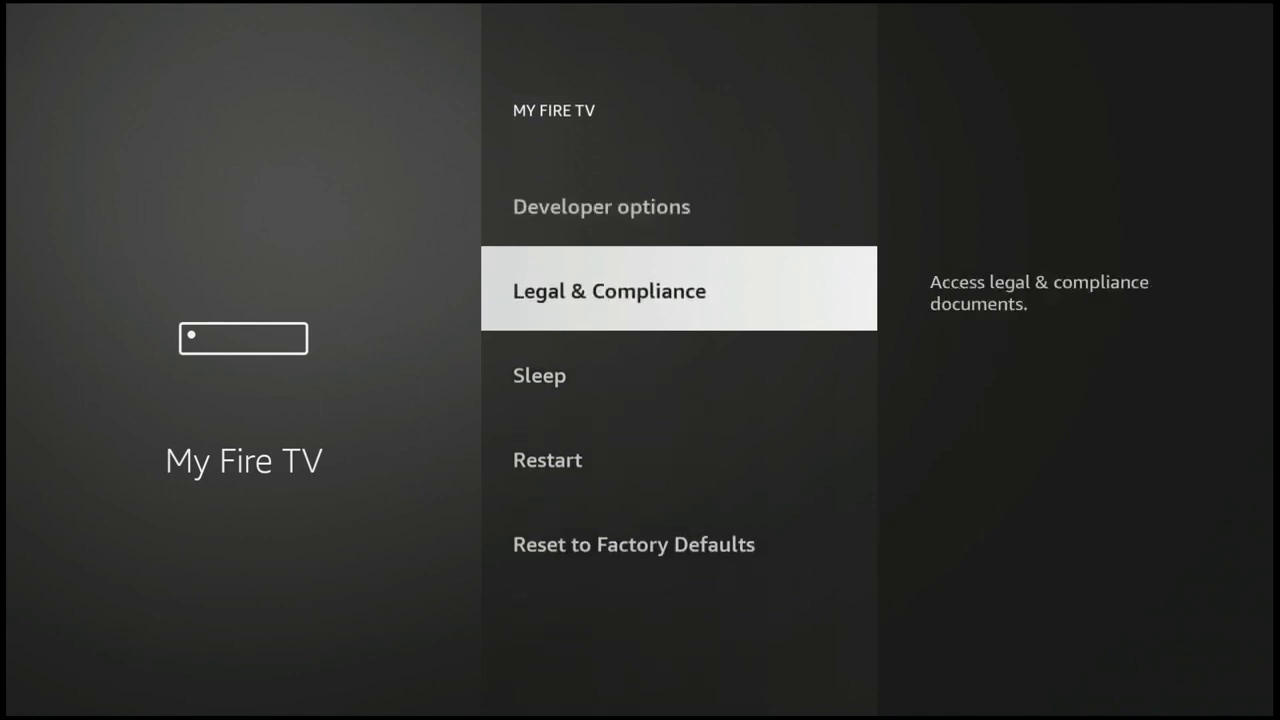
key("Down")
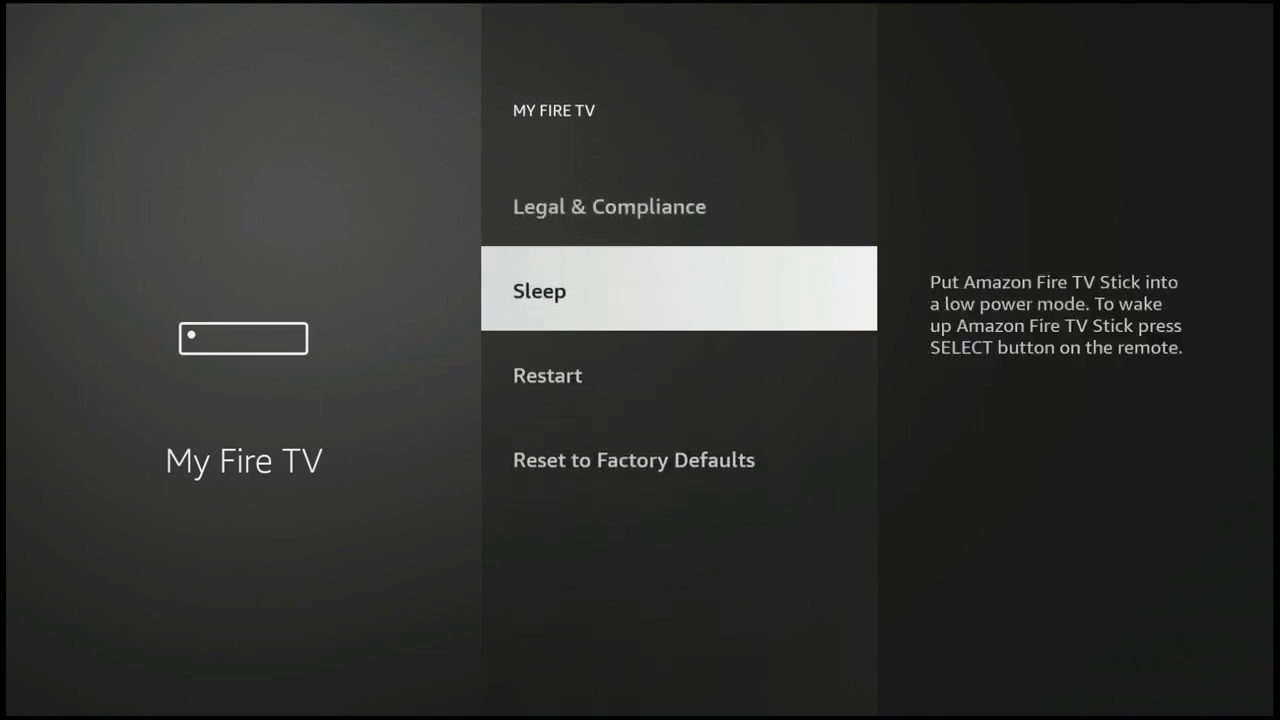
key("Down")
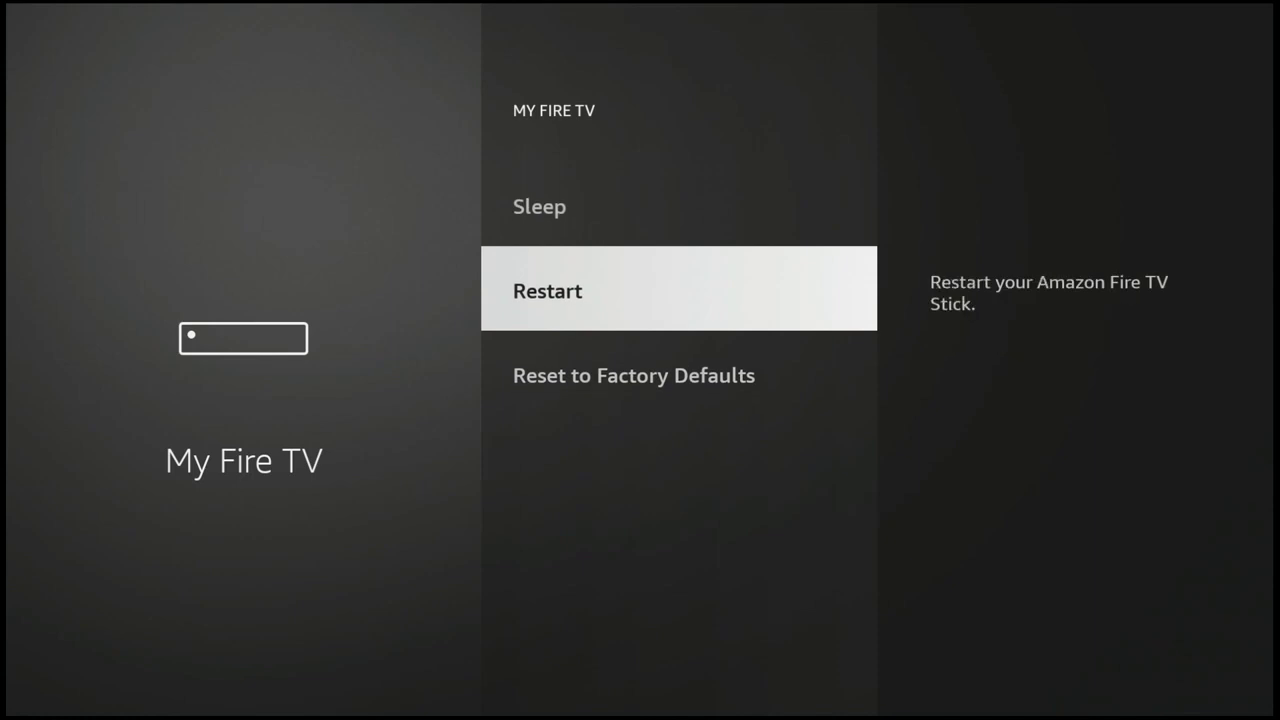
key("Down")
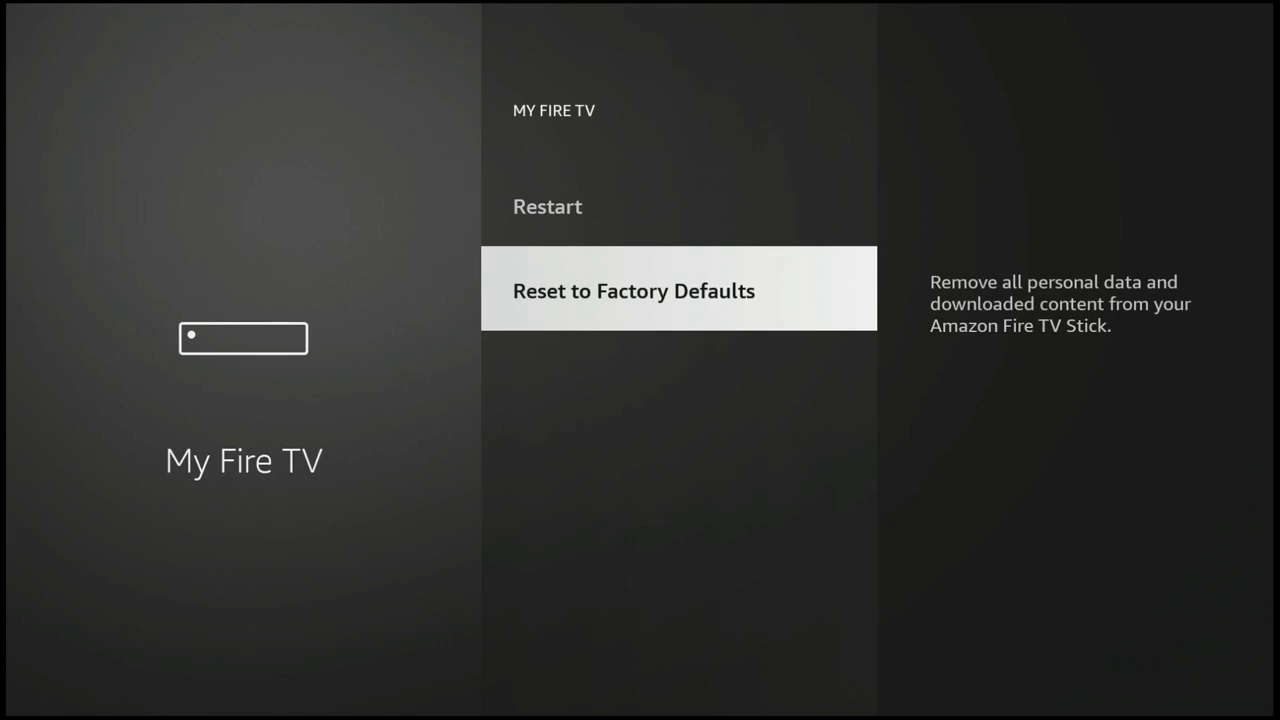
key("Up")
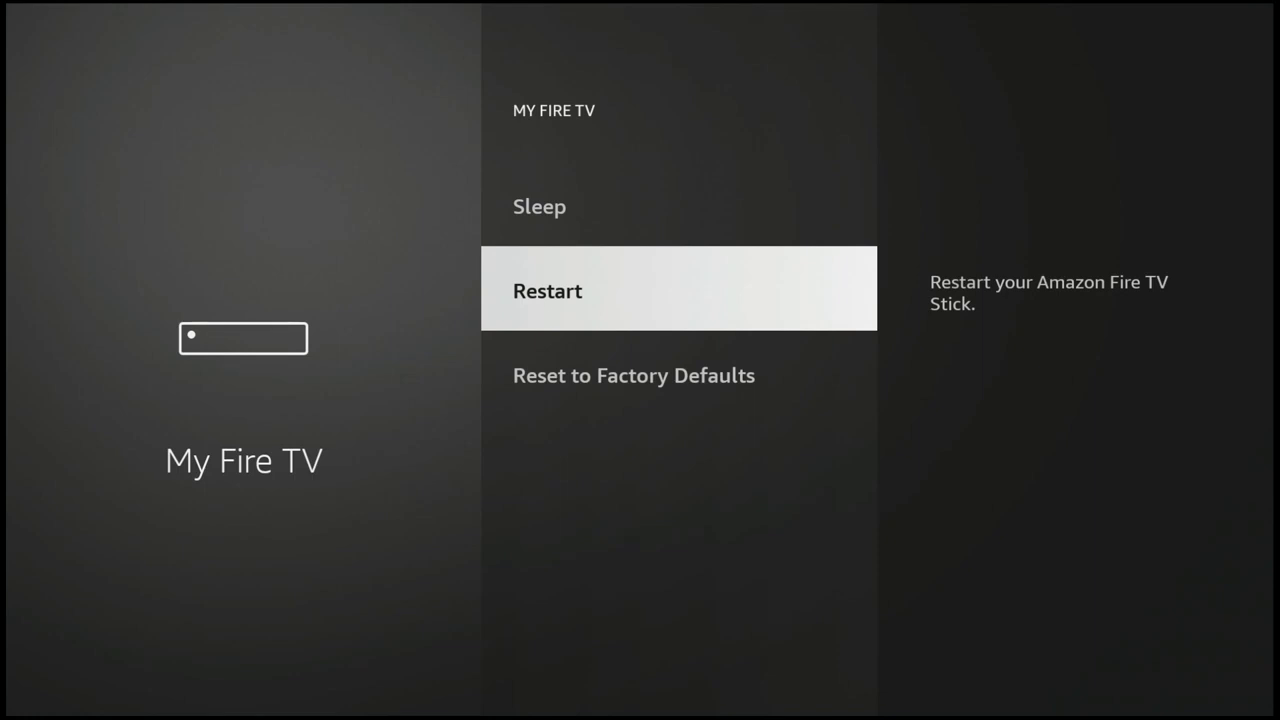
key("Up")
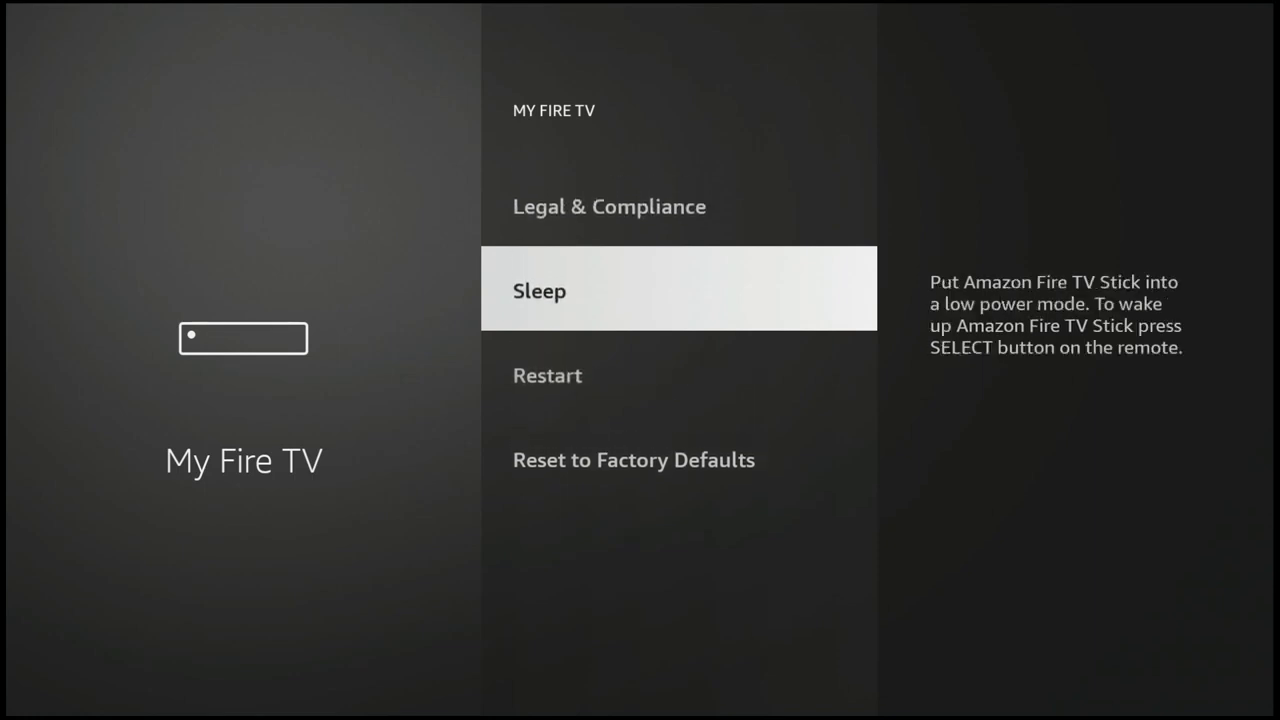
key("Up")
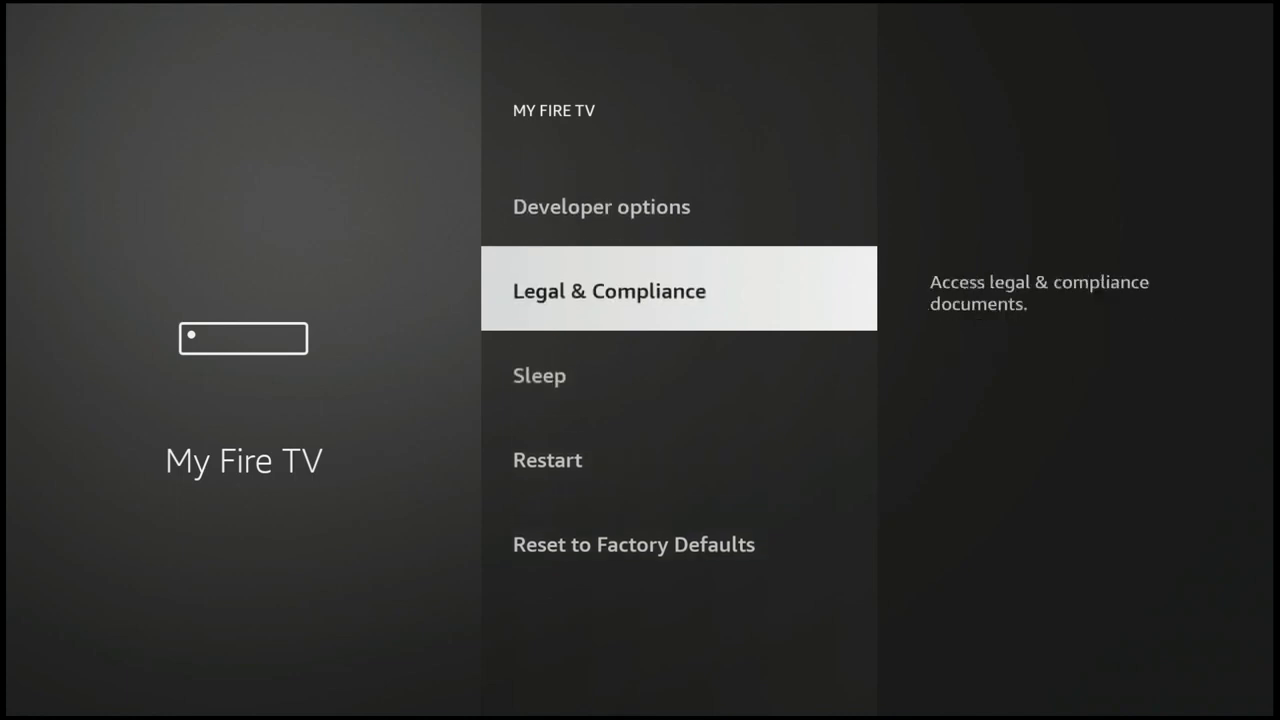
key("Up")
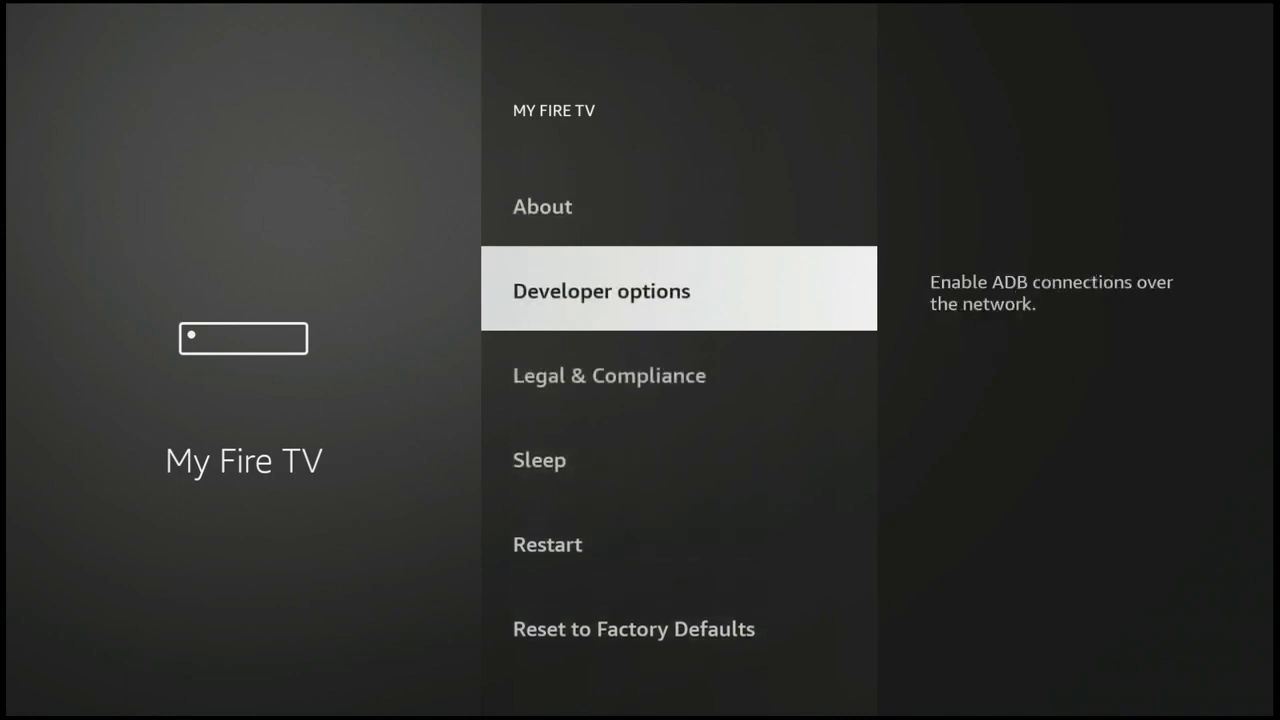
key("Up")
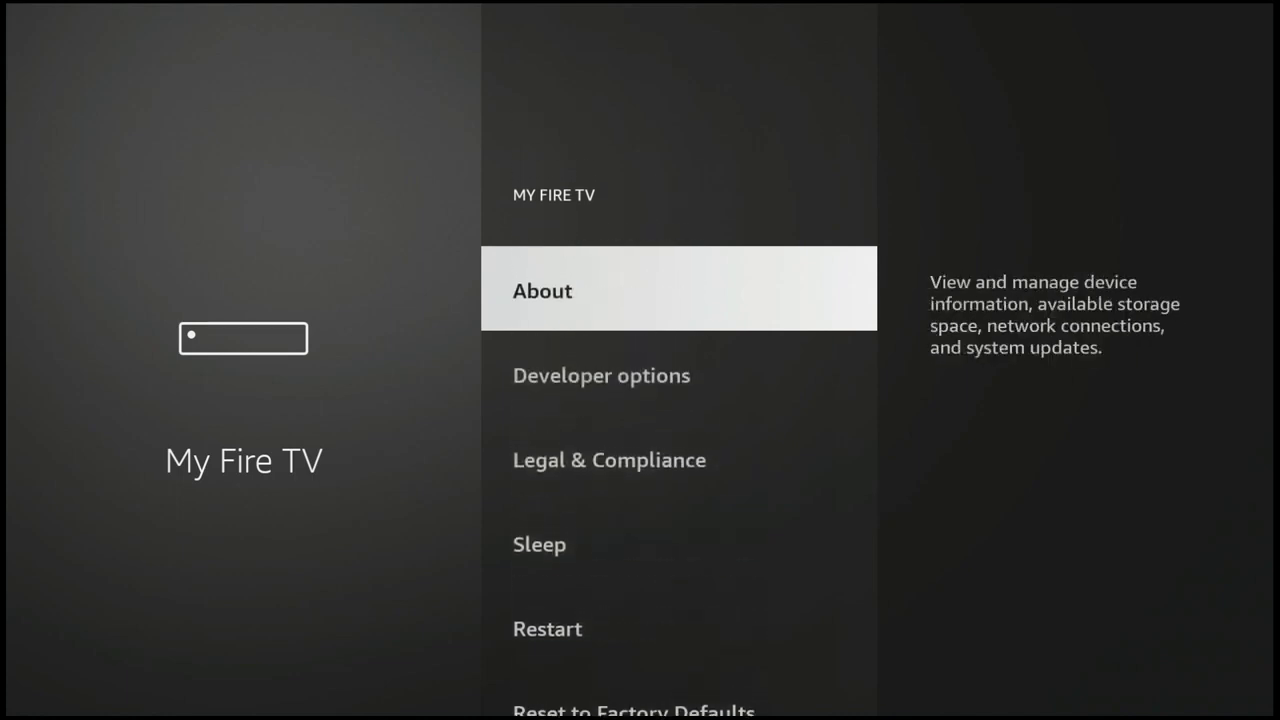
key("Escape")
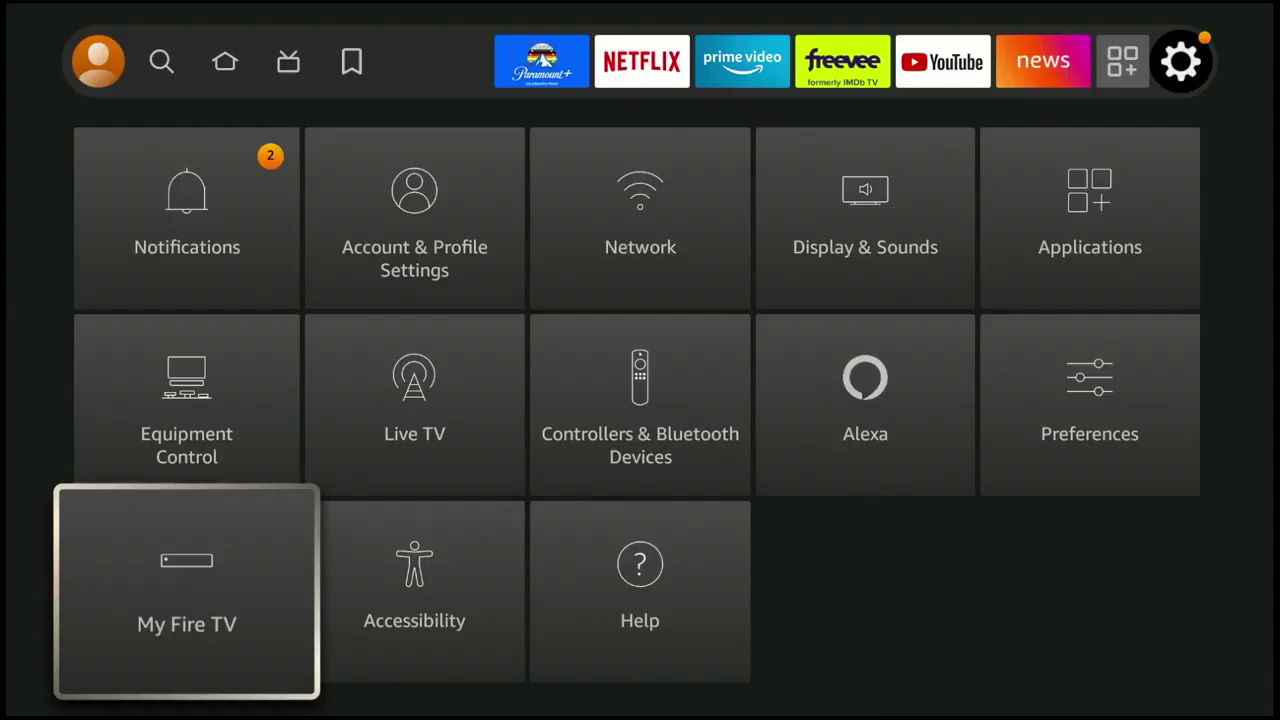
Go to the Home screen and scroll down from The Boys to the Amazon Originals row.
key("Escape")
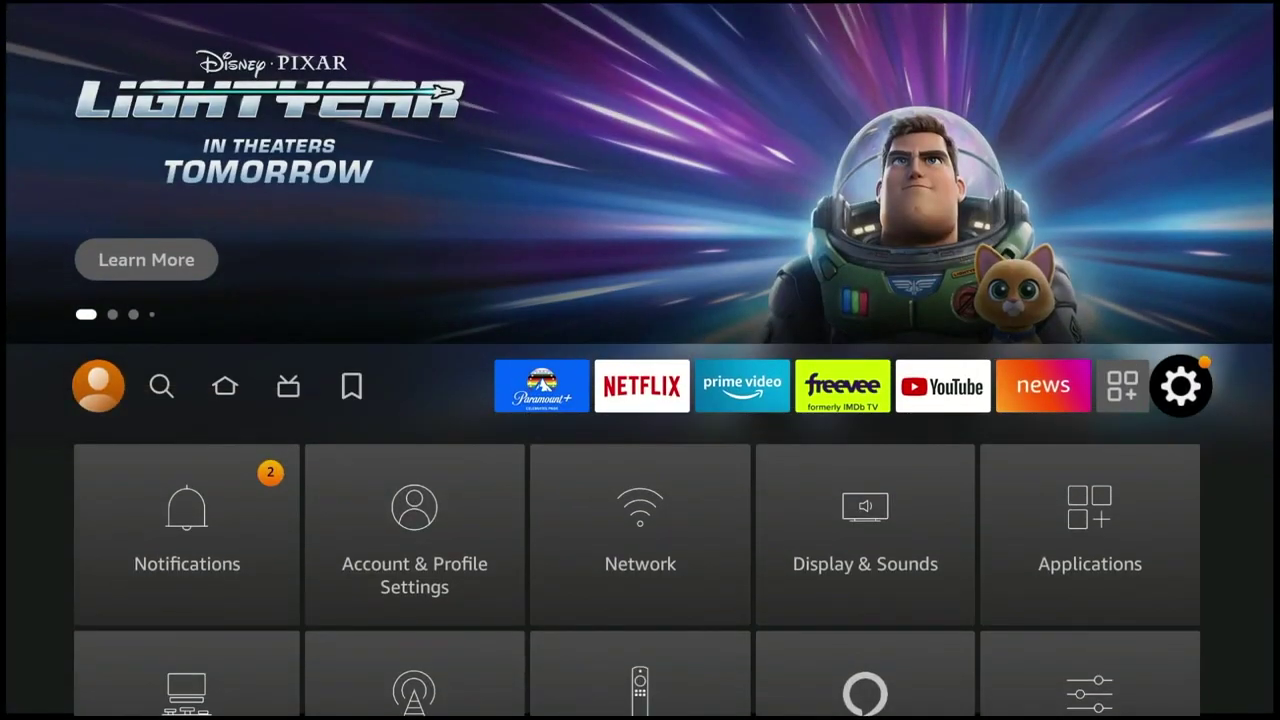
key("Home")
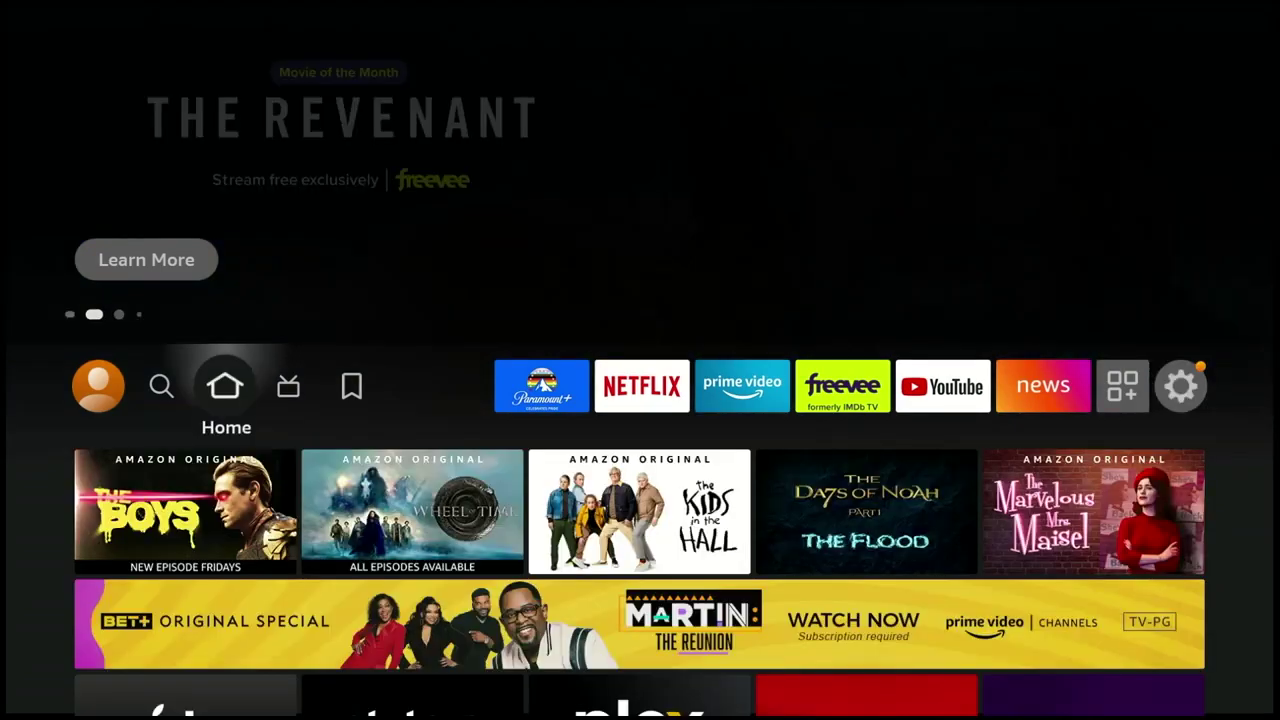
key("Down")
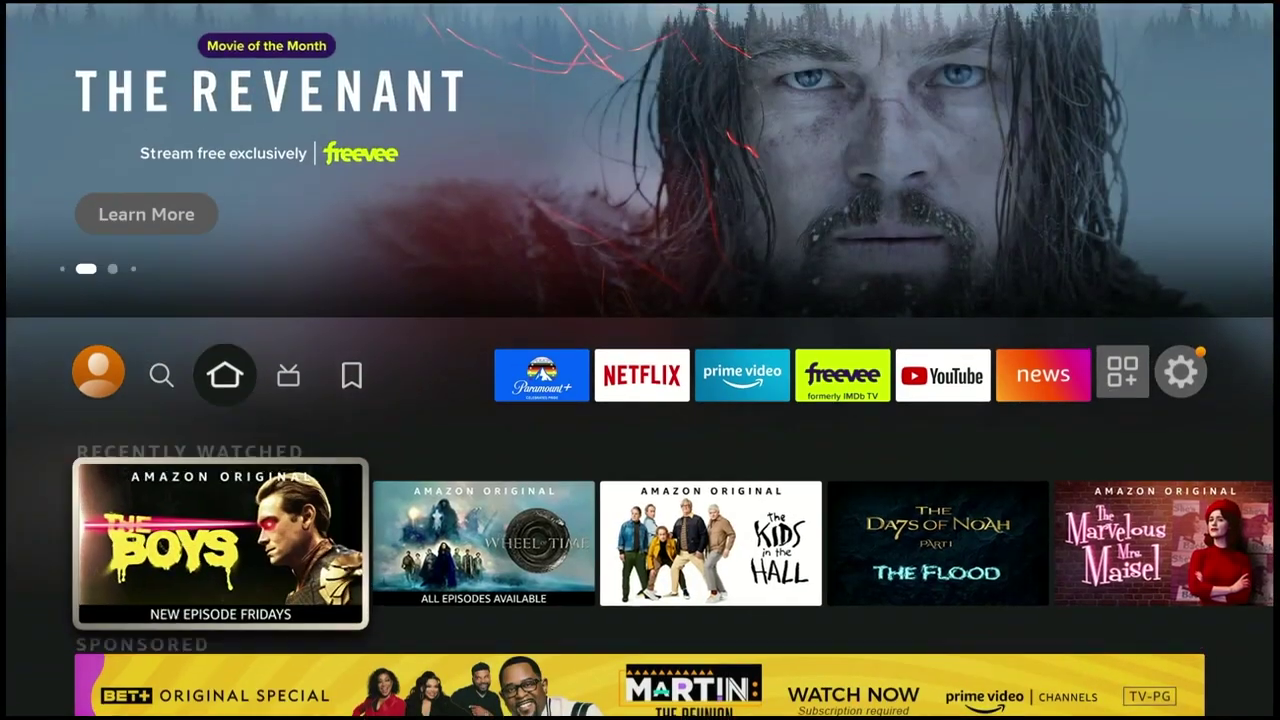
key("Down")
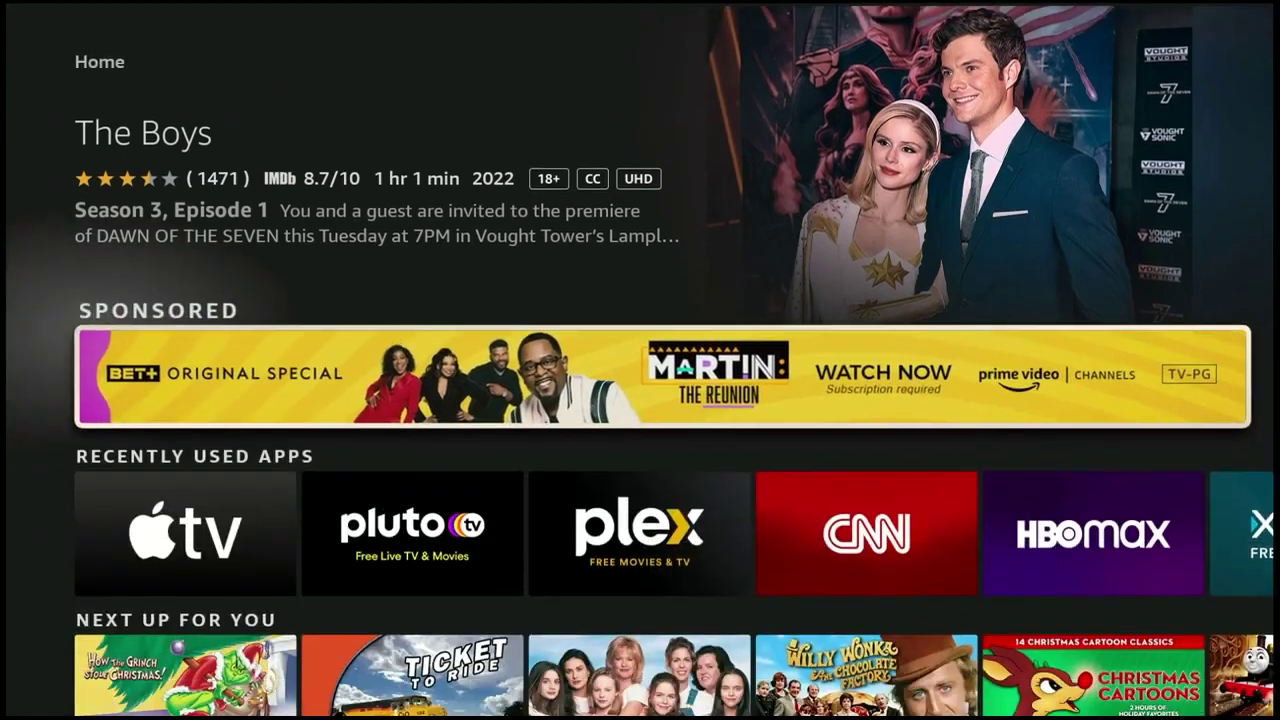
key("Down")
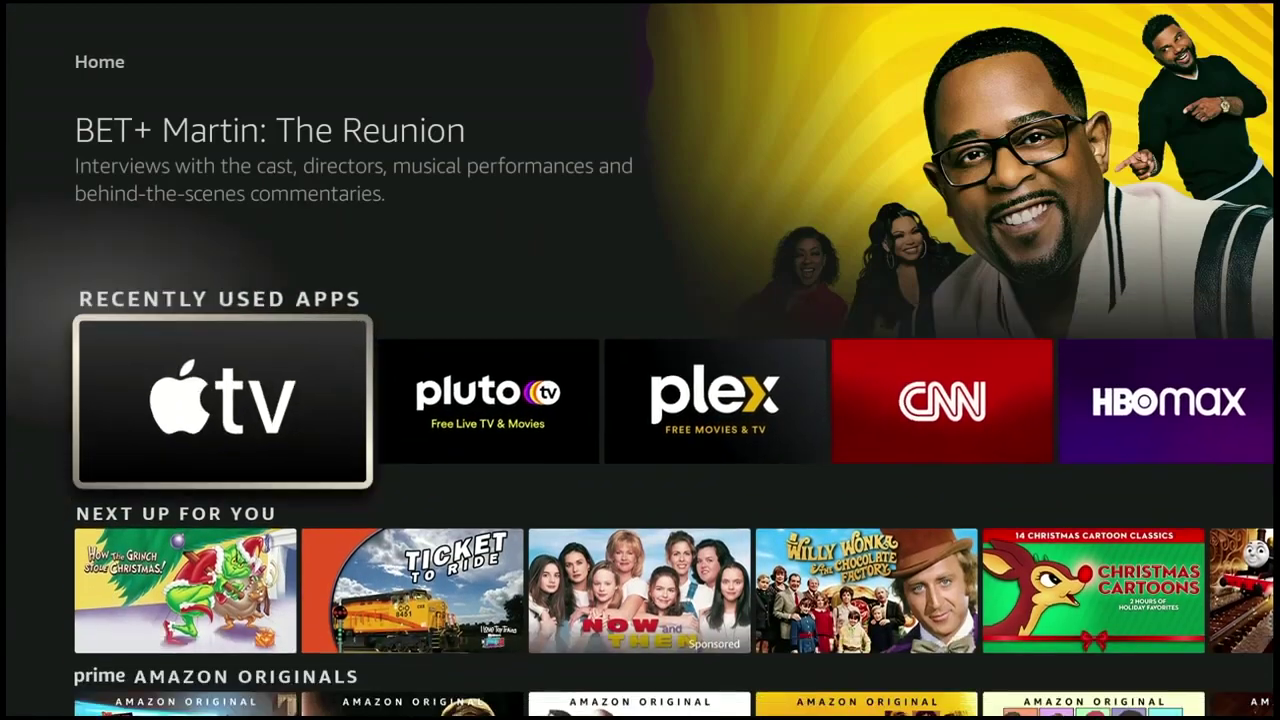
key("Down")
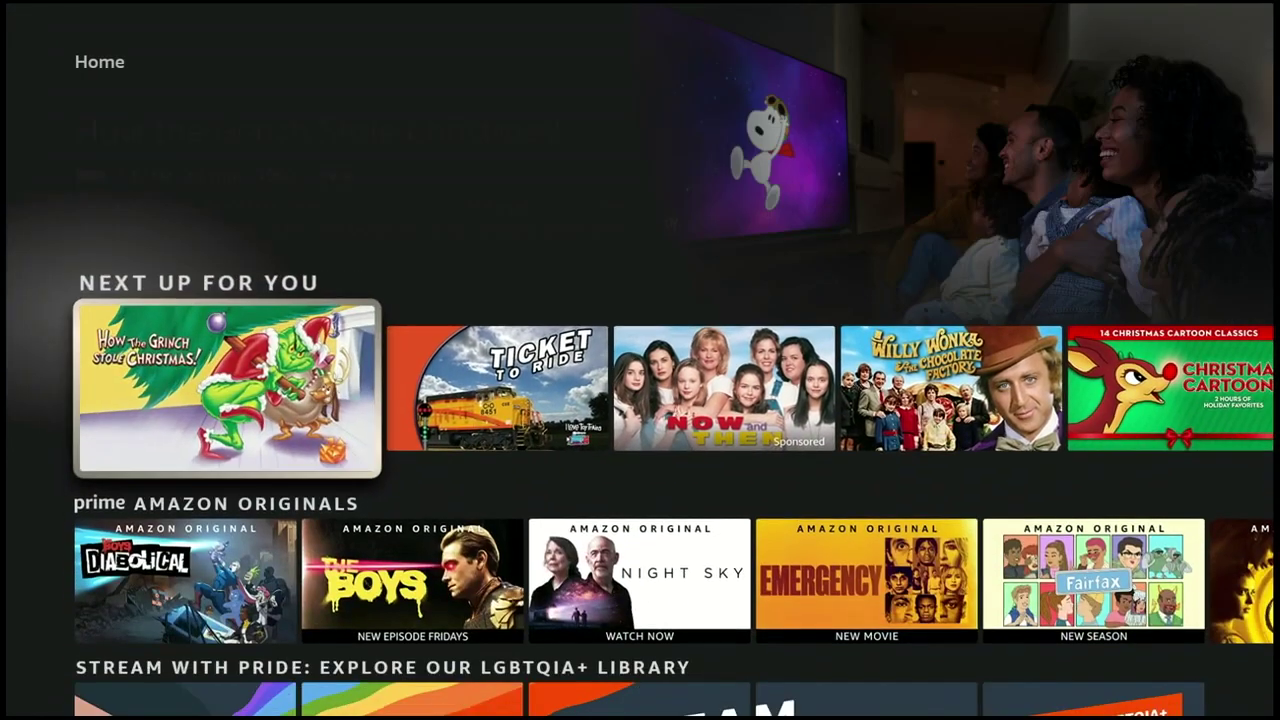
key("Down")
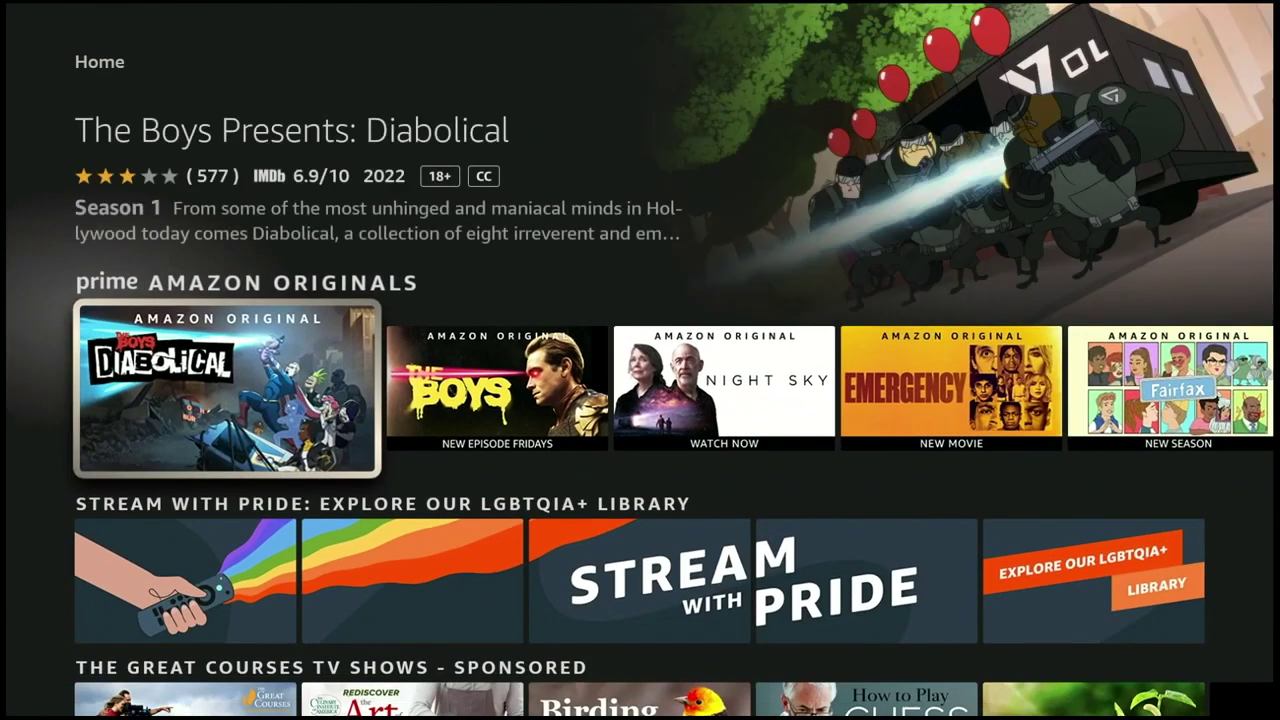
Continue down through On Now, Prime Video Channels and documentaries to Kids and Family Movies.
key("Down")
key("Down")
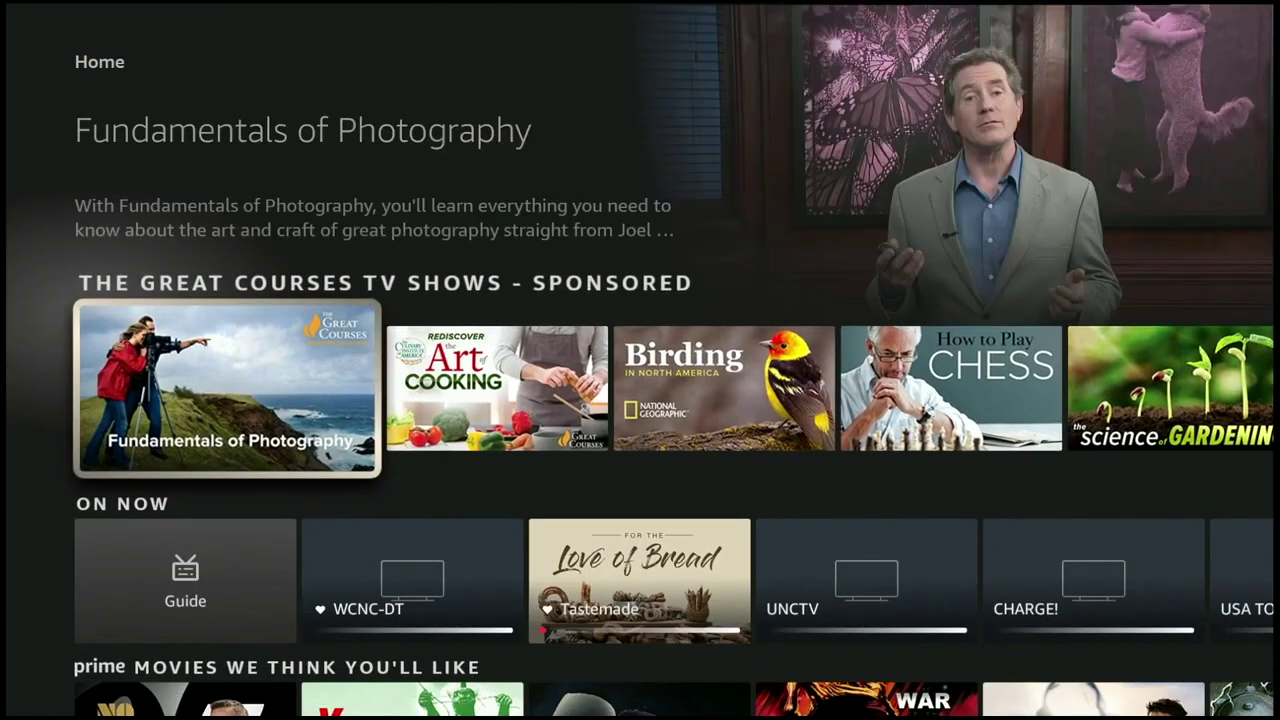
key("Down")
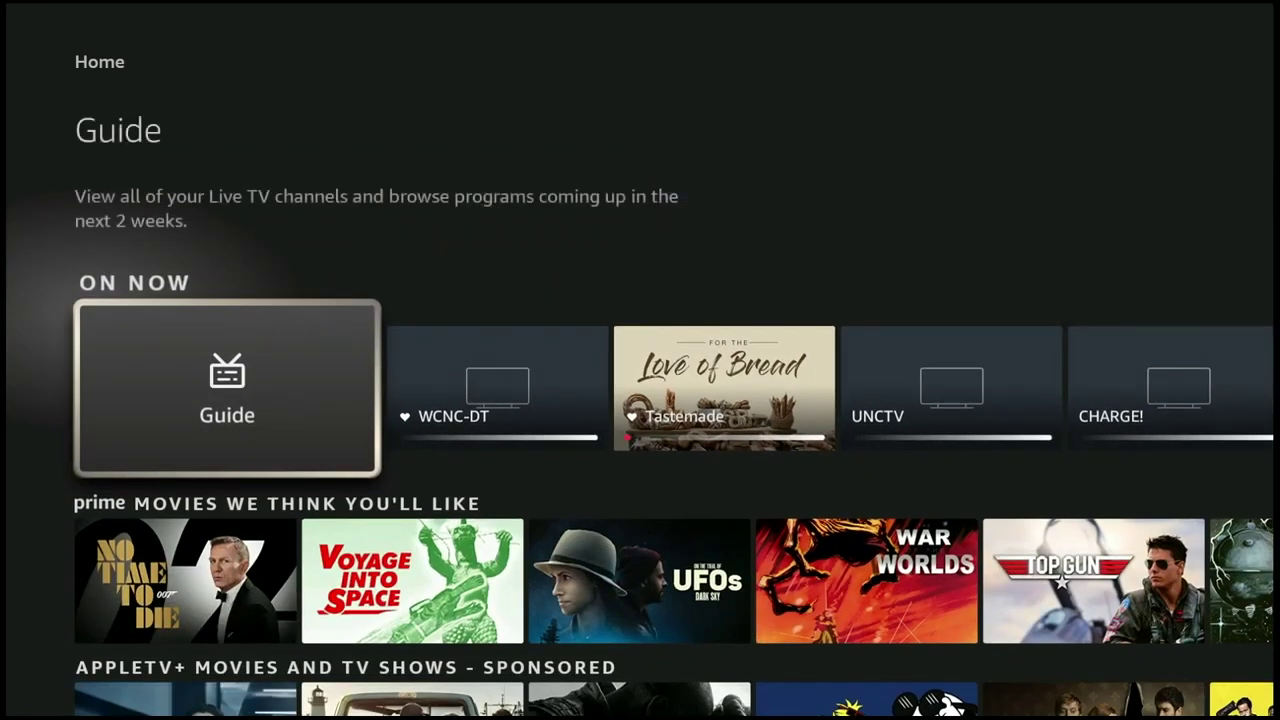
key("Down")
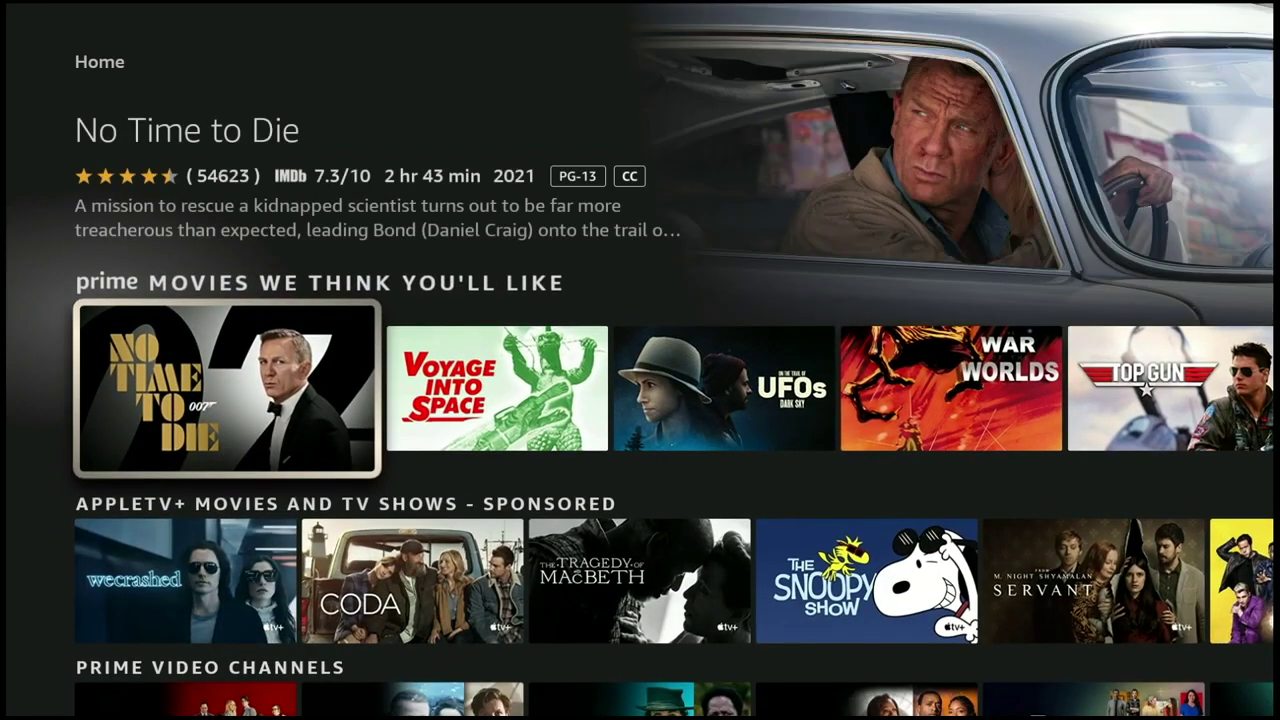
key("Down")
key("Down")
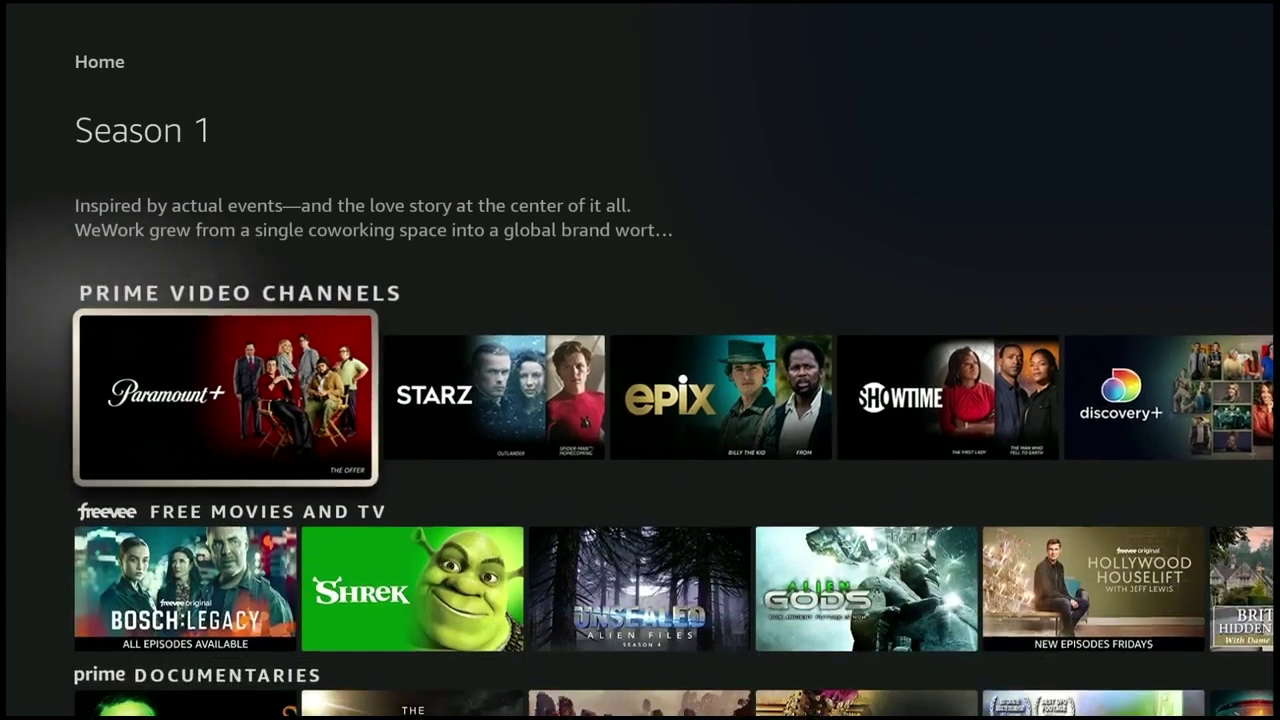
key("Down")
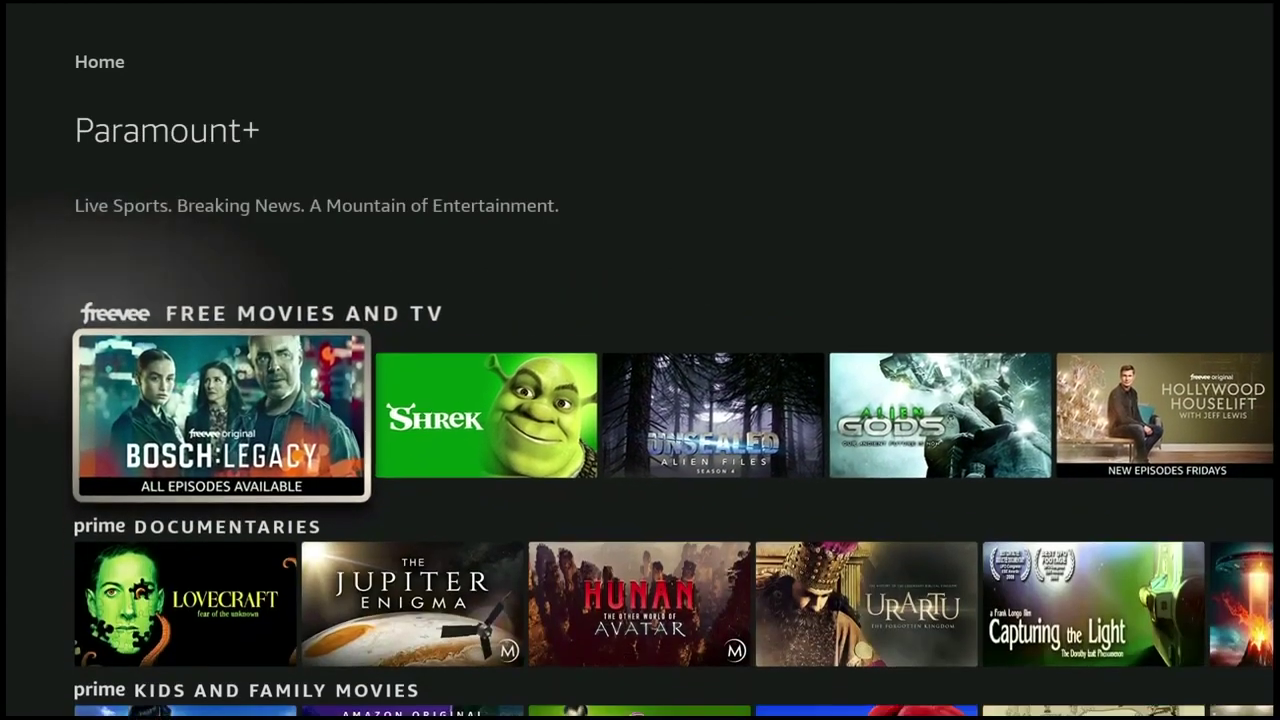
key("Down")
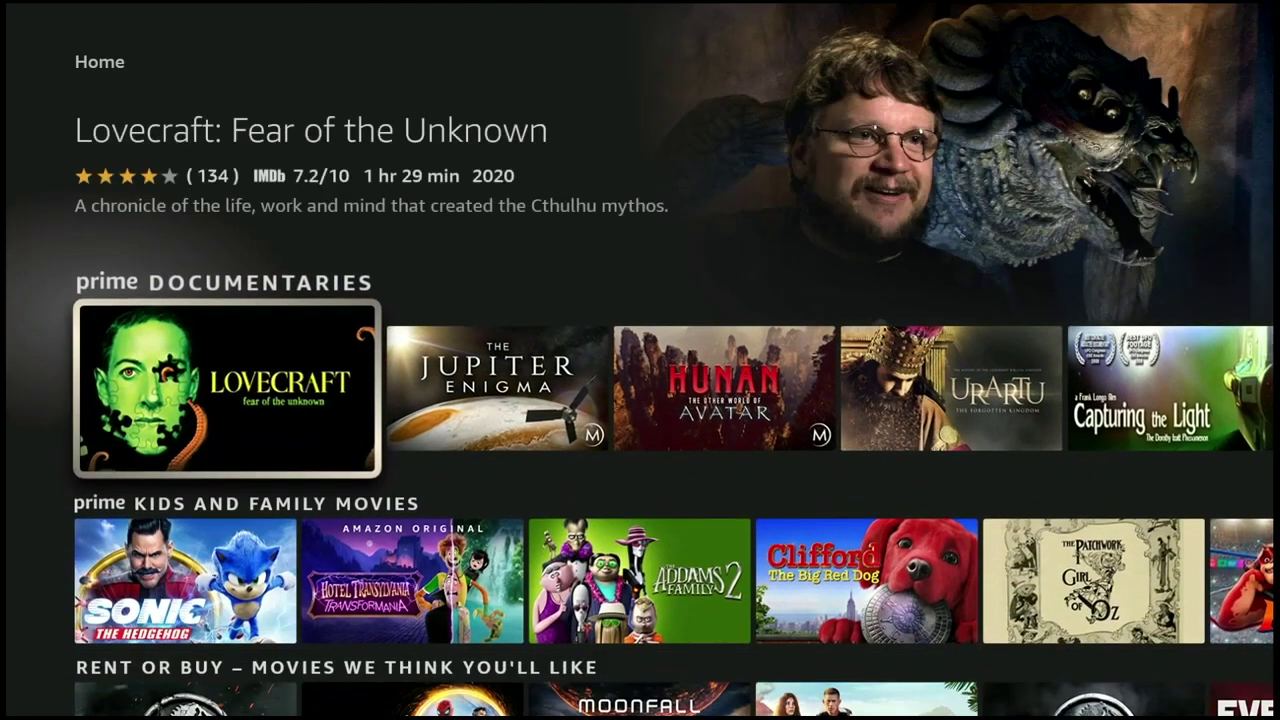
key("Down")
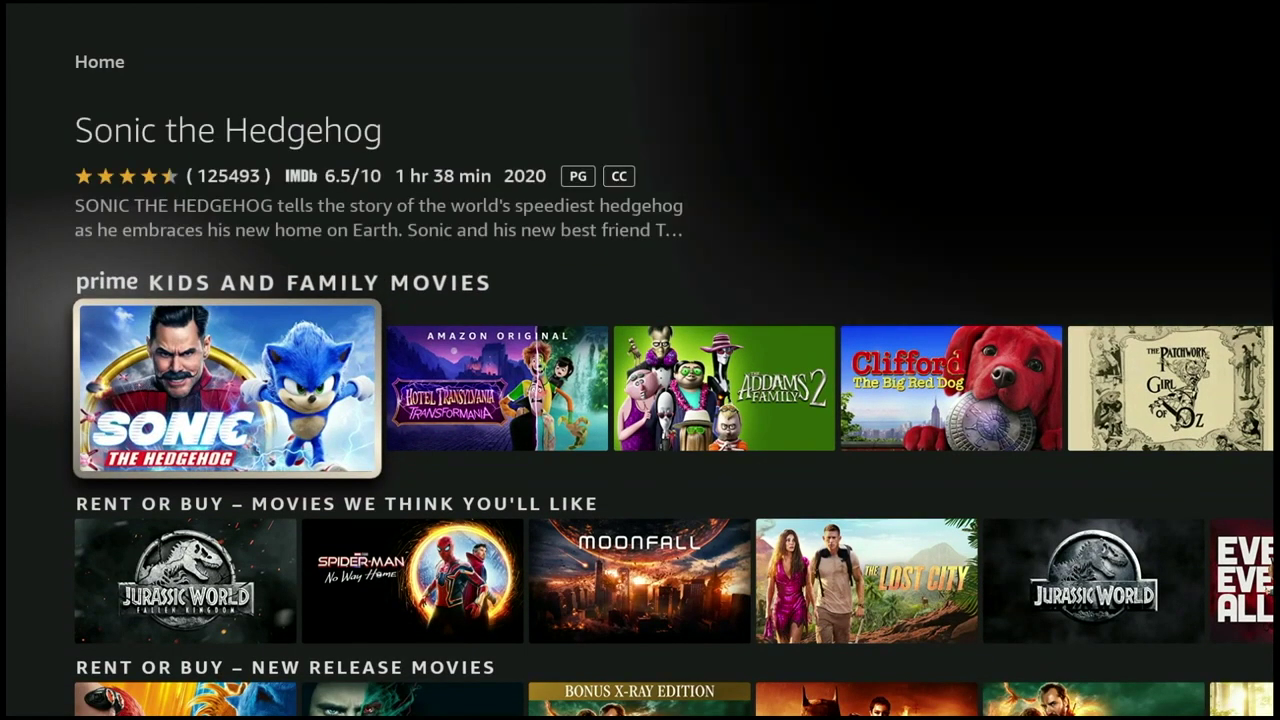
key("Down")
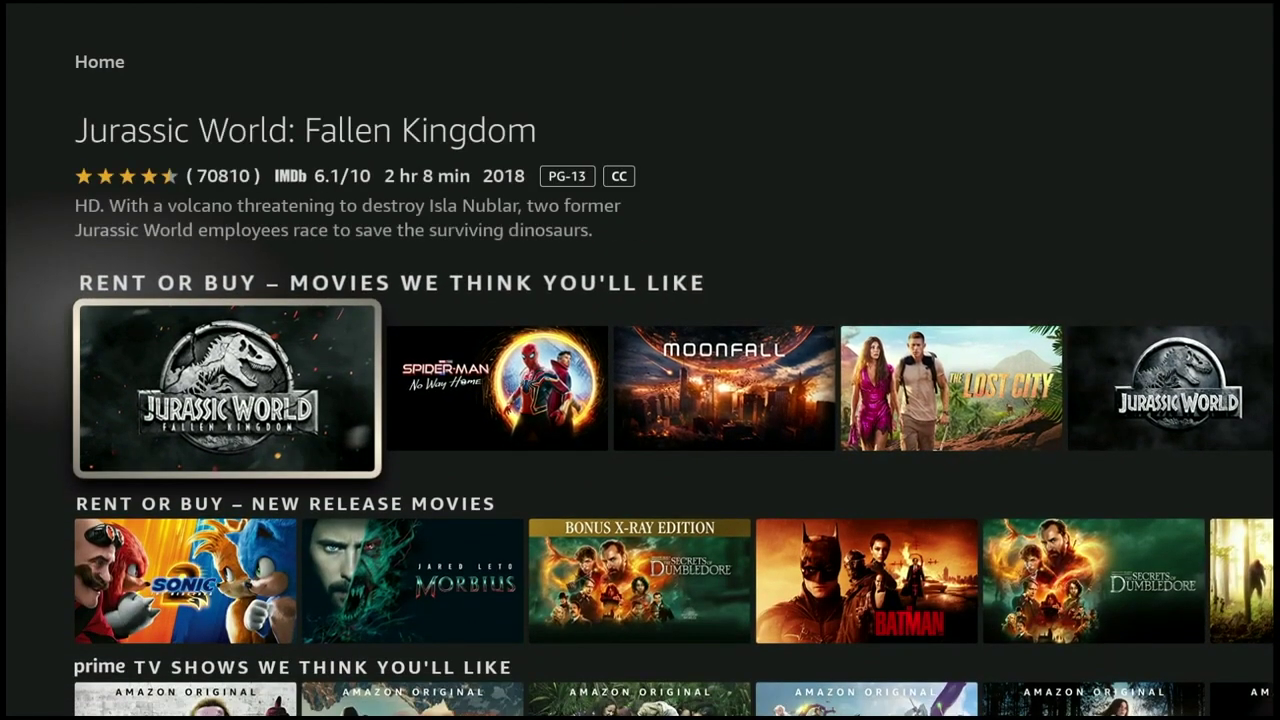
key("Up")
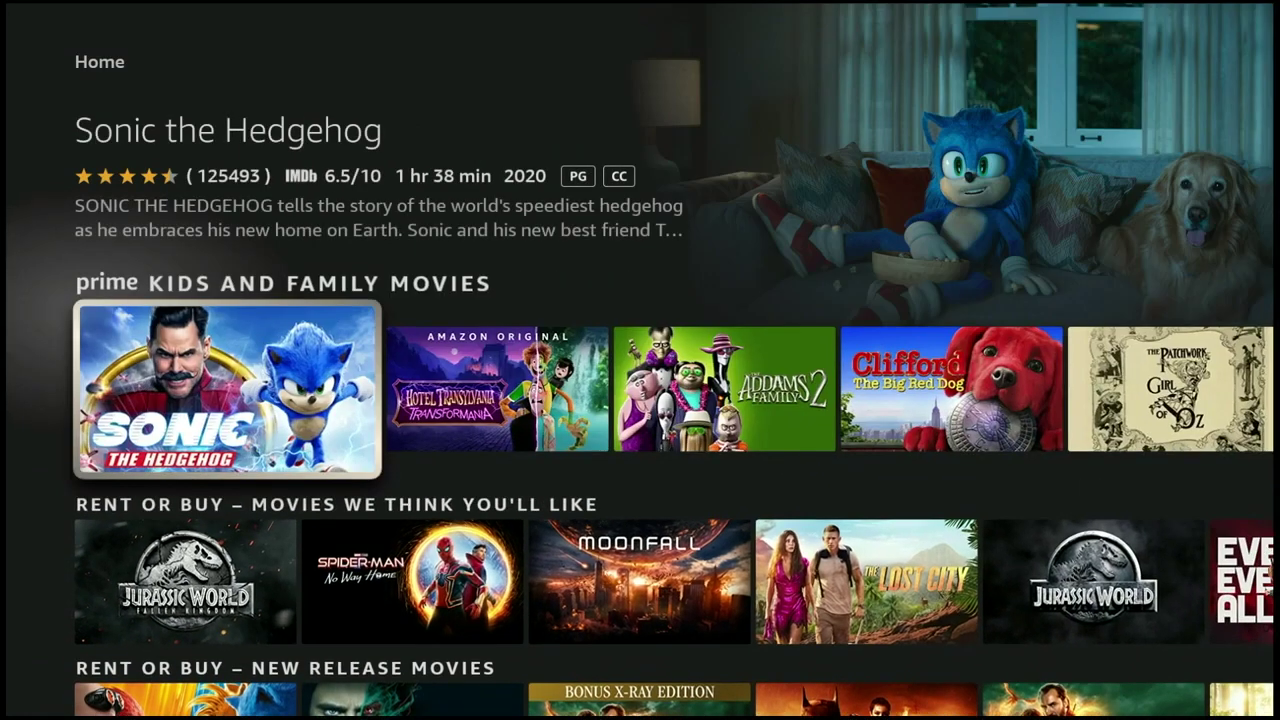